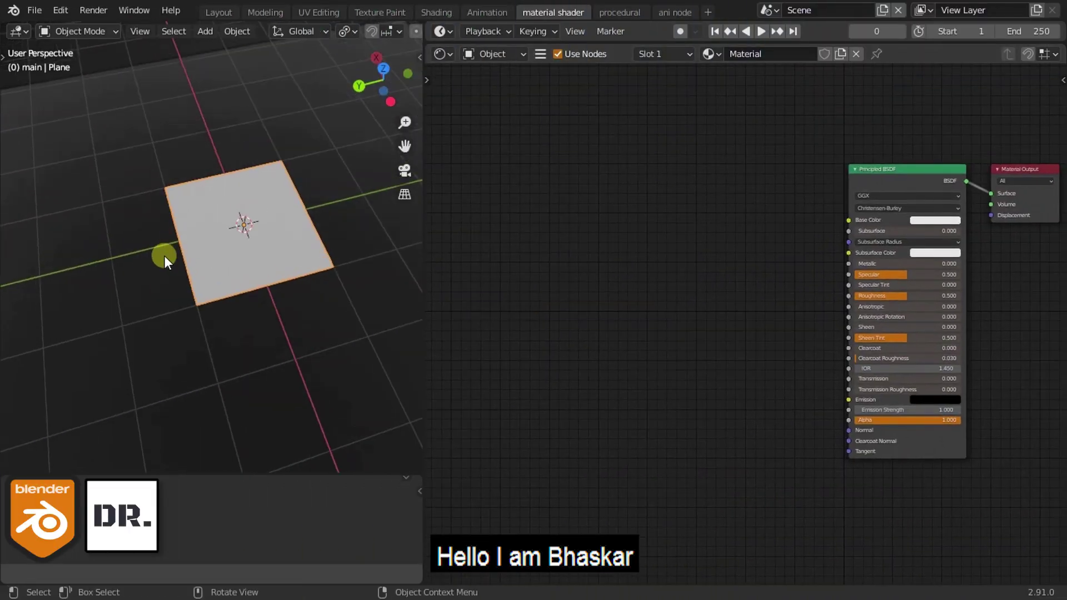
Step: Switch to top orthographic view, frame the plane to fill the viewport, and hide the navigation gizmo
key("KP_7")
scroll(164, 255, "up", 3)
mouse_move(164, 256)
middle_mouse_down("shift")
mouse_move(189, 208)
mouse_move(210, 195)
middle_mouse_up("shift")
scroll(189, 207, "up", 2)
scroll(301, 32, "down", 3)
scroll(328, 31, "down", 2)
left_click(342, 31)
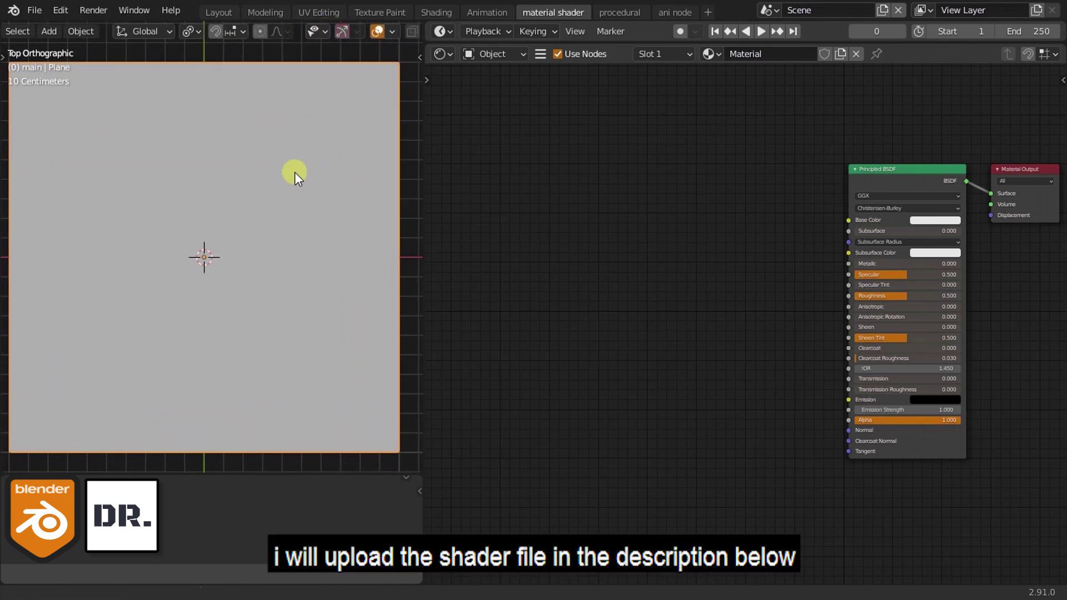
middle_click_drag(294, 175, 301, 175, "shift")
Step: Add Texture Coordinate and Separate XYZ nodes, link Object to Vector, and preview X
key("shift+a")
type("tex")
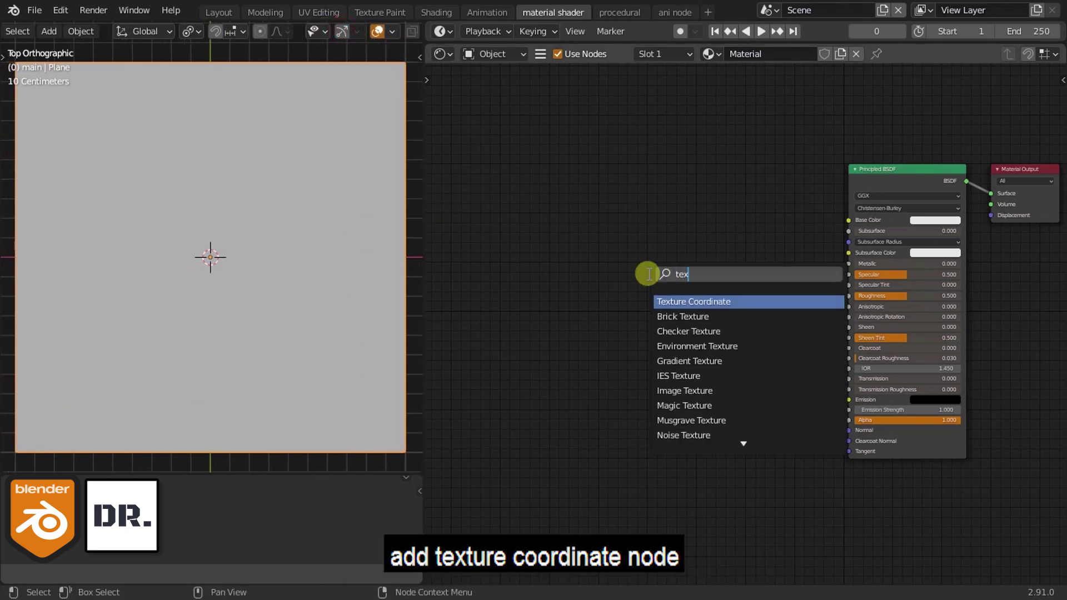
left_click(665, 301)
left_click(436, 269)
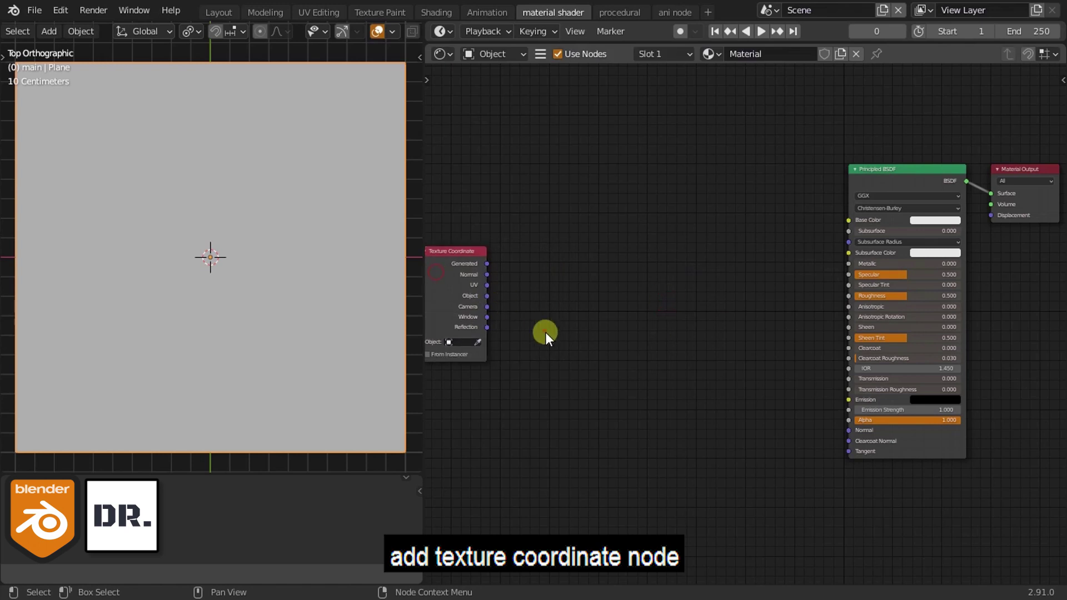
key("shift+a")
type("se")
left_click(584, 420)
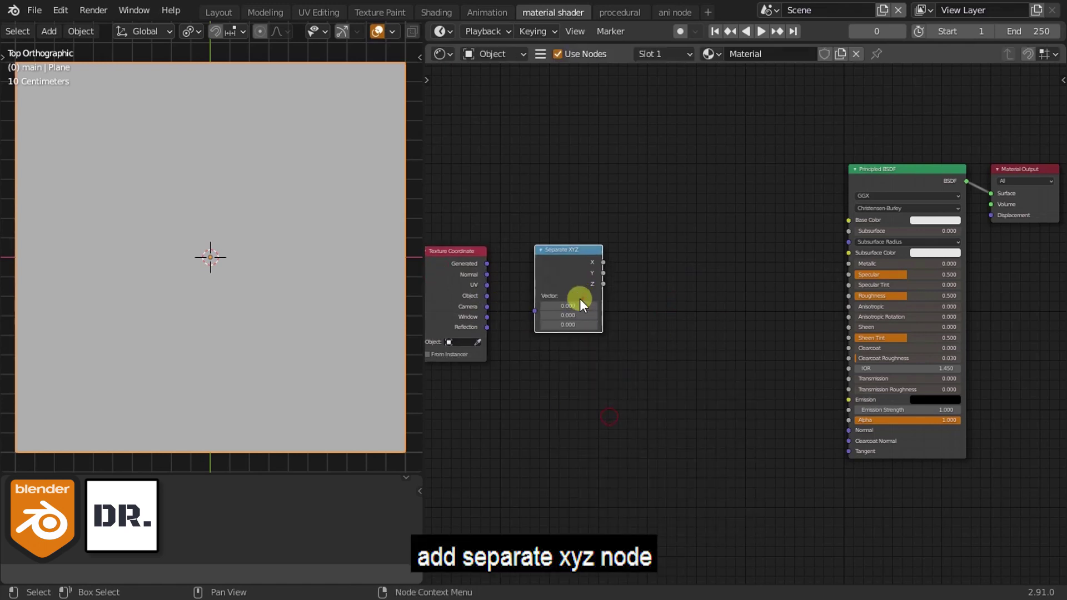
left_click(577, 298)
scroll(578, 299, "up", 2)
left_click_drag(600, 309, 606, 307)
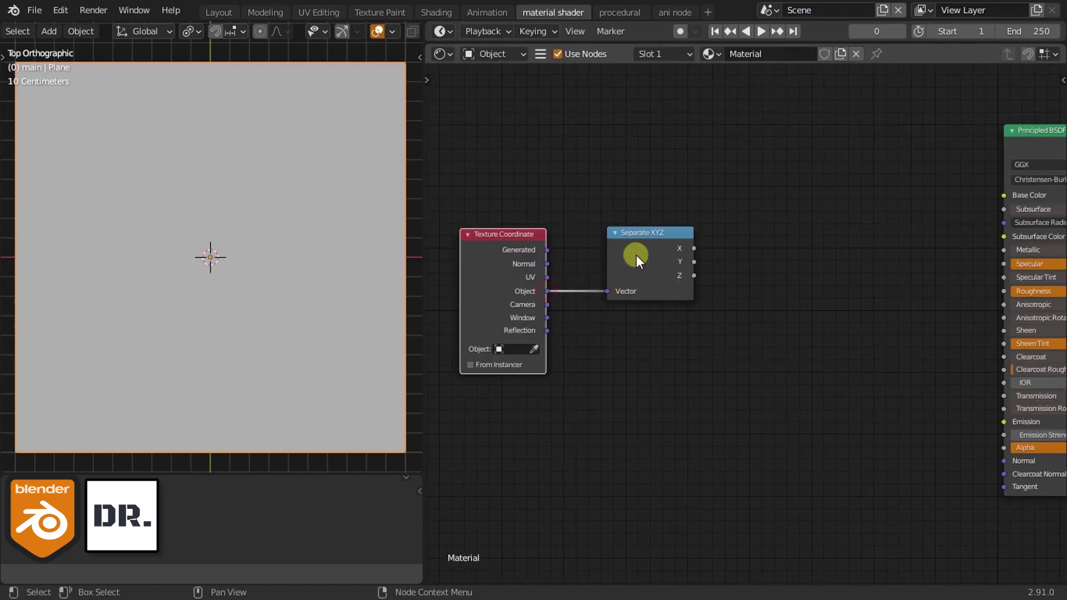
left_click(650, 255, "ctrl+shift")
scroll(833, 244, "down", 1)
Step: Insert a Math node set to Floor on the Separate XYZ X output
left_click(955, 188)
key("x")
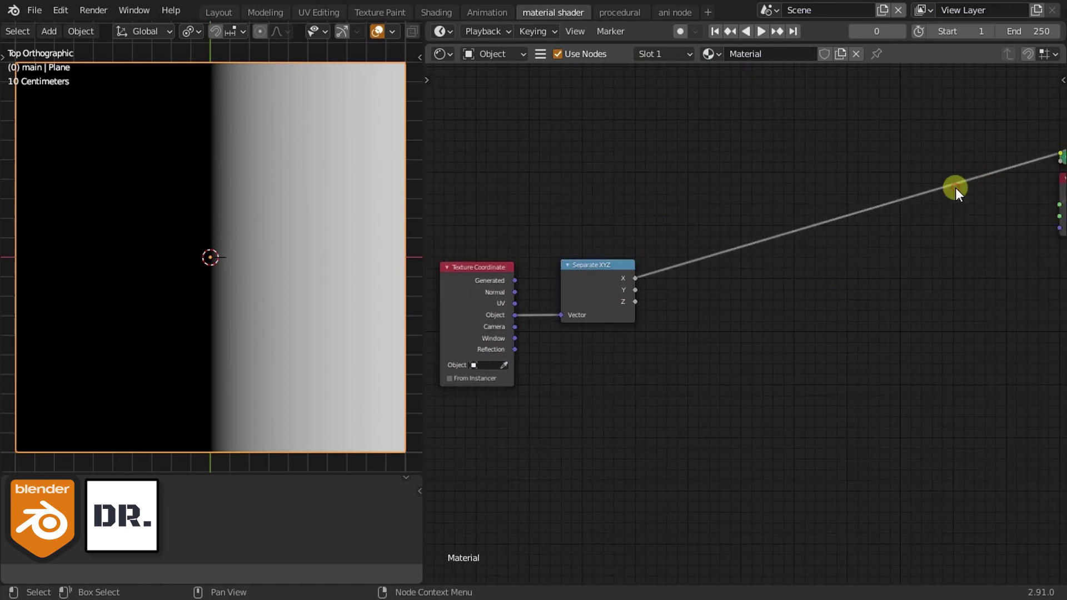
key("shift+a")
type("math")
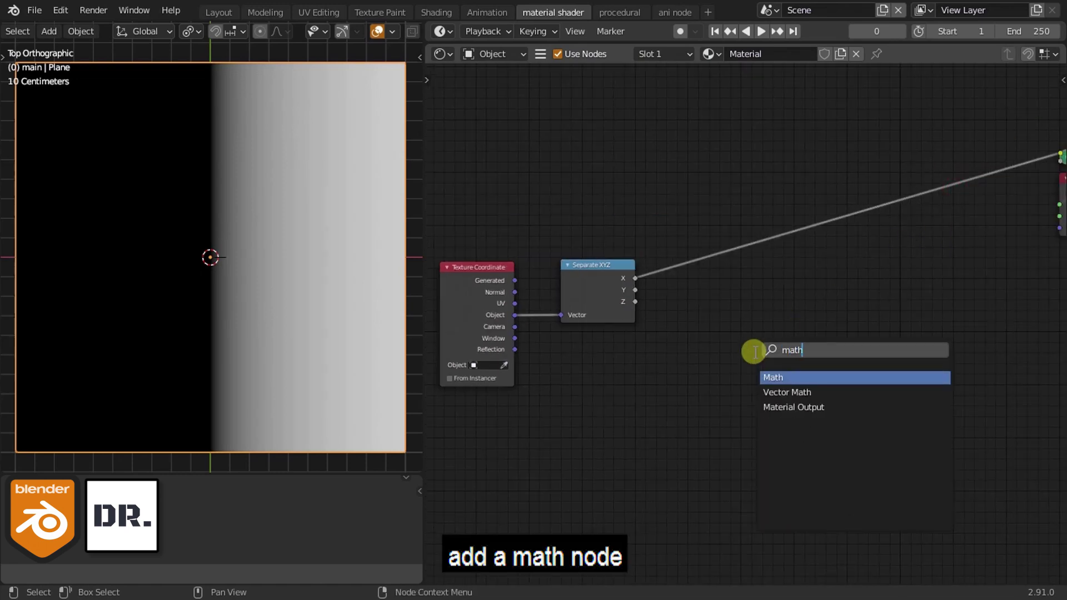
key("Return")
left_click(722, 392)
scroll(684, 295, "up", 1)
scroll(684, 295, "up", 1)
left_click(758, 308)
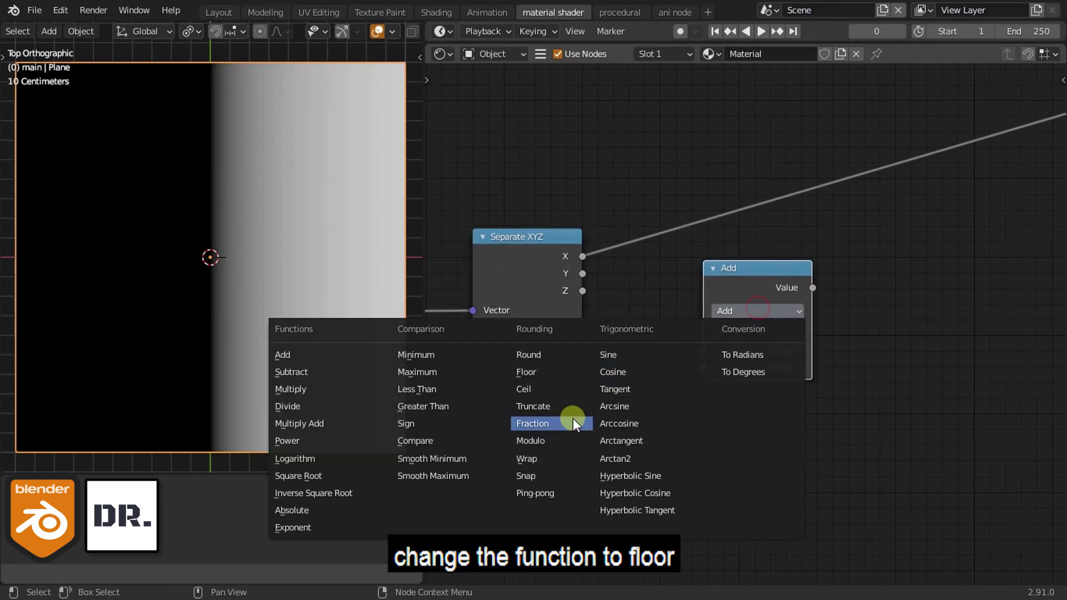
left_click(545, 372)
left_click_drag(582, 256, 704, 352)
left_click_drag(762, 288, 683, 162)
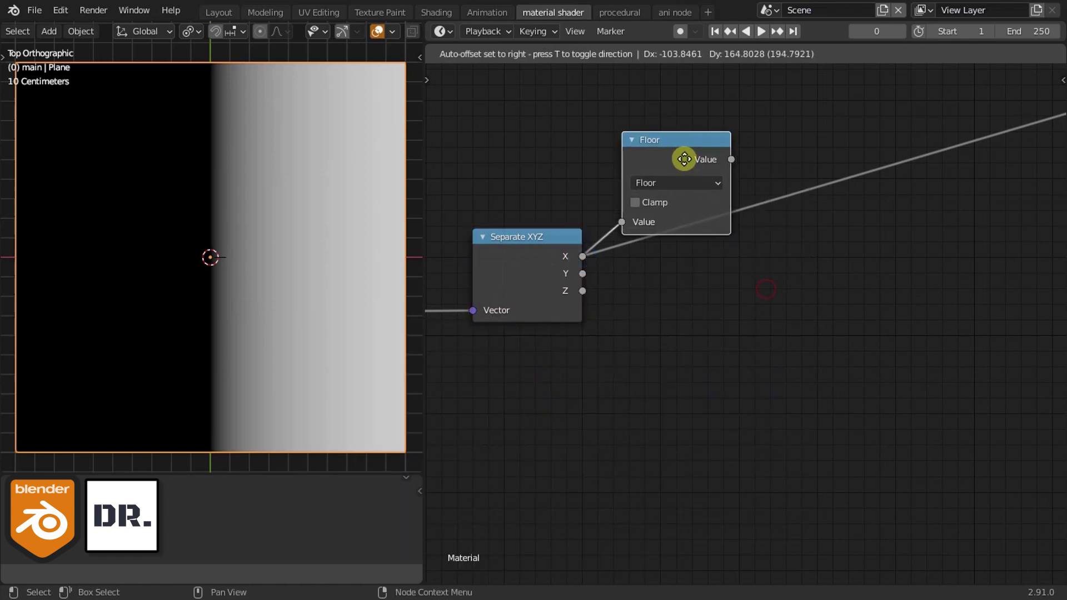
Step: Duplicate Floor as an Add node taking Floor's result plus the Y channel
key("shift+d")
left_click(853, 357)
left_click_drag(695, 202, 734, 356)
left_click_drag(778, 289, 802, 242)
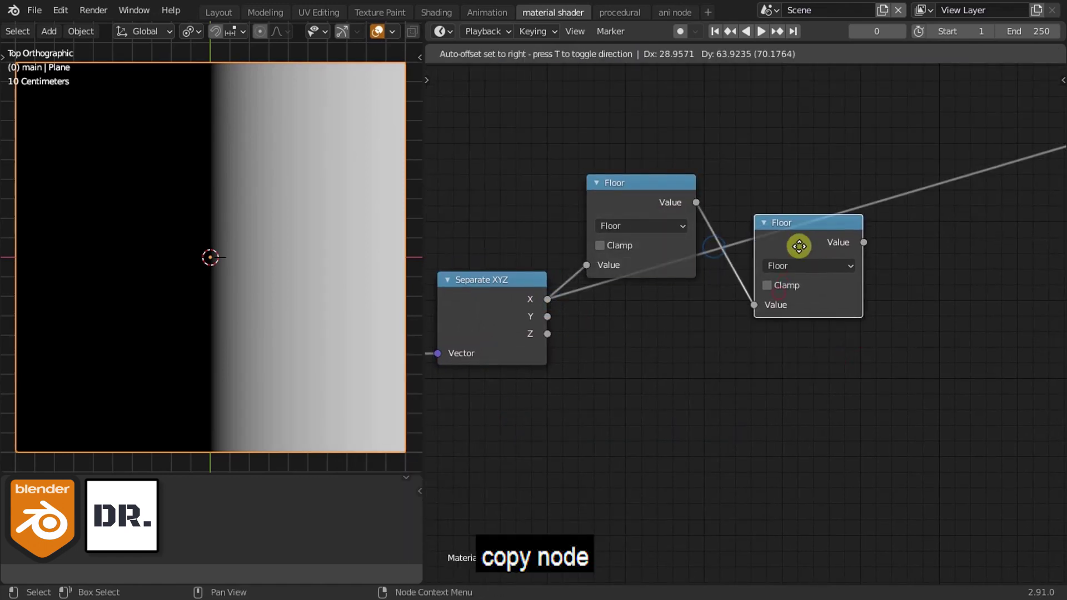
left_click(803, 243)
left_click(350, 277)
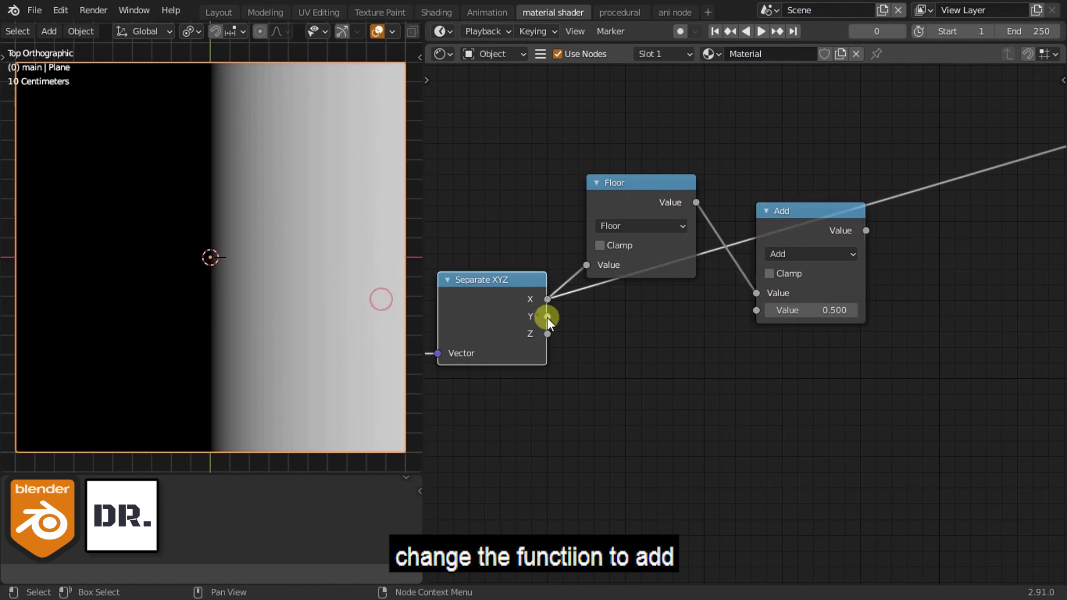
left_click_drag(547, 317, 757, 317)
left_click_drag(799, 231, 797, 235)
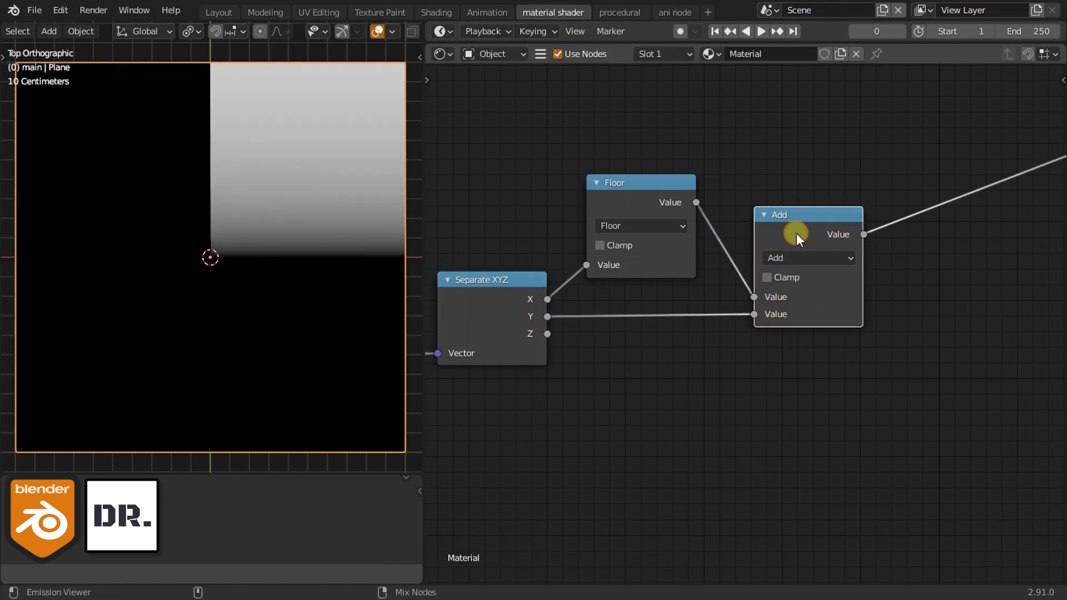
scroll(725, 341, "down", 3)
left_click_drag(779, 324, 653, 374)
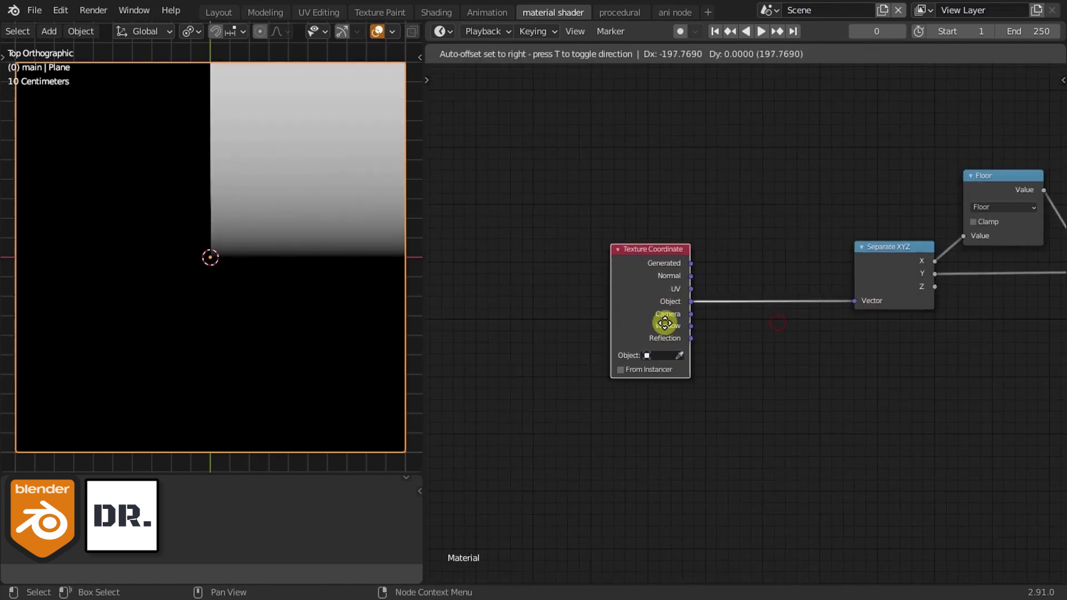
Step: Insert a Vector Math Scale node with factor 5.000 before Separate XYZ
left_click(636, 409)
key("shift+a")
type("math")
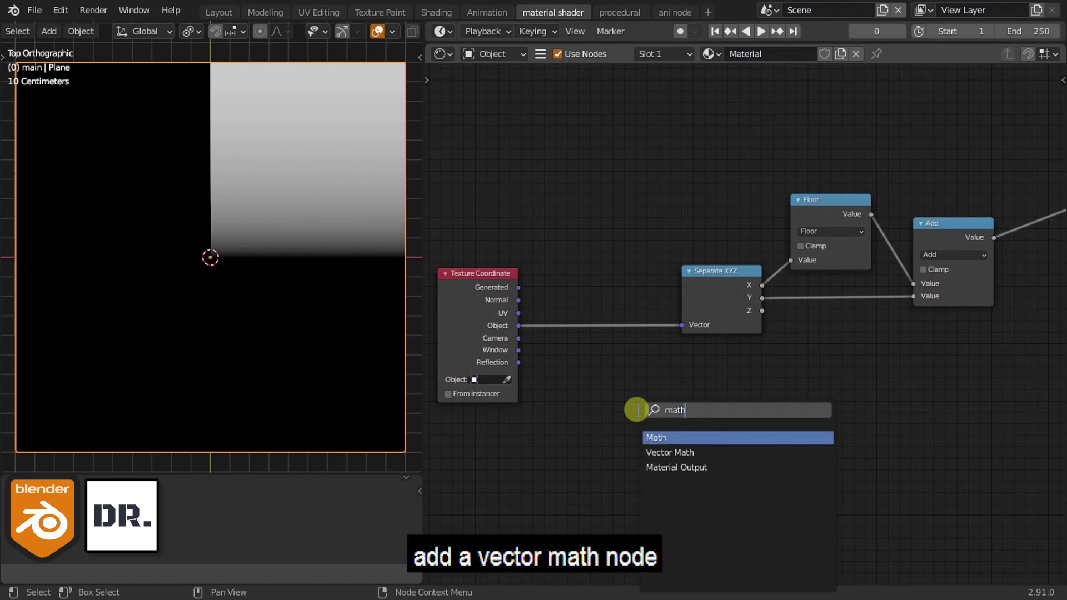
left_click(683, 453)
left_click(620, 311)
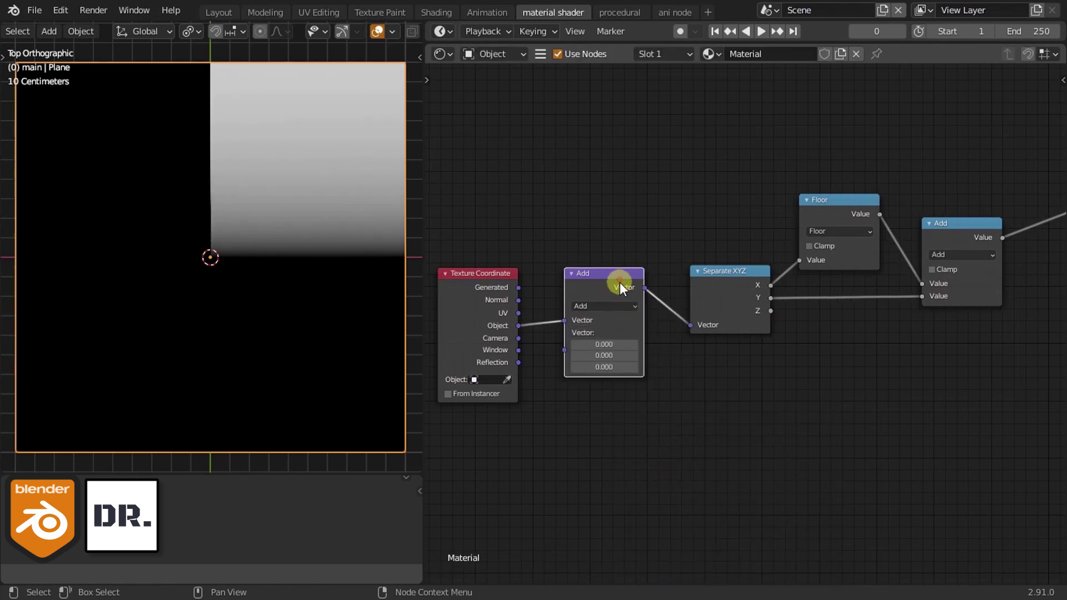
scroll(616, 289, "up", 1)
left_click(612, 302)
left_click(588, 462)
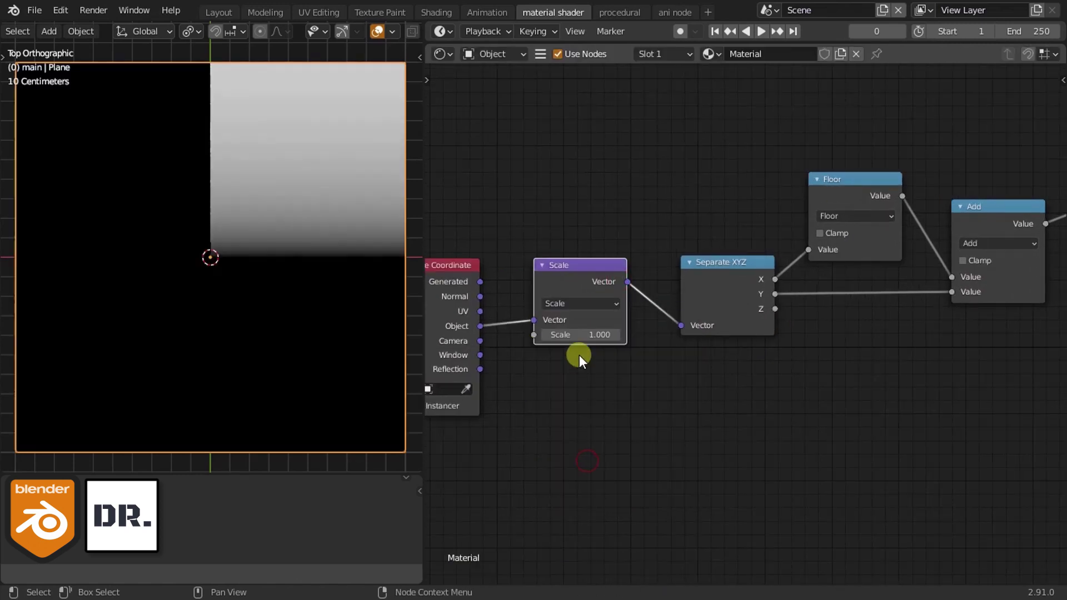
double_click(574, 334)
type("5")
key("Return")
left_click_drag(571, 274, 578, 284)
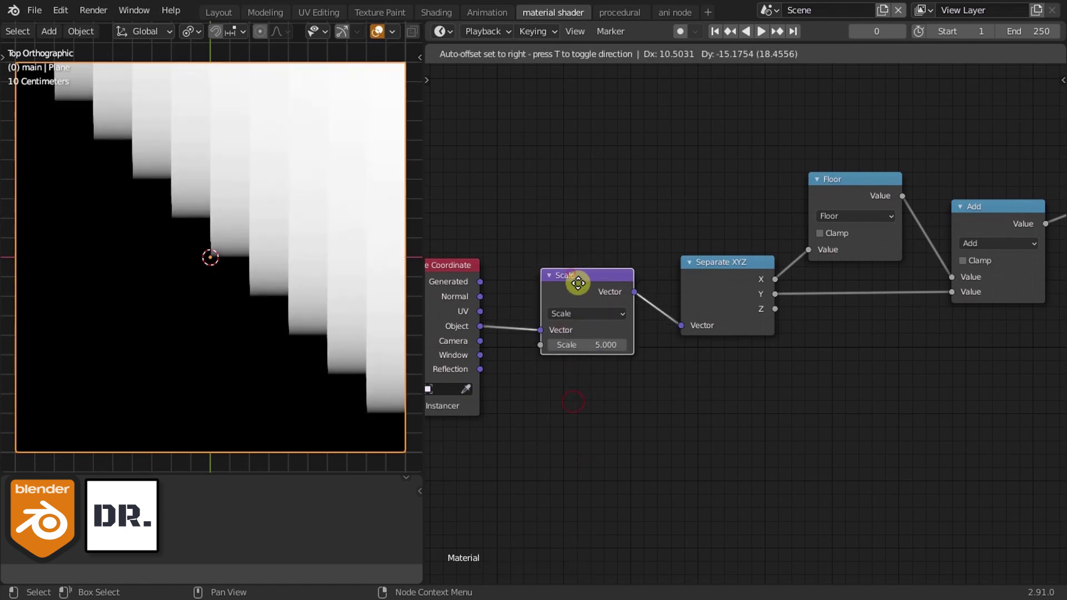
left_click(578, 282)
Step: Duplicate the Add node as a Divide node on the link to the Viewer
scroll(915, 485, "down", 1)
middle_click_drag(916, 484, 726, 504)
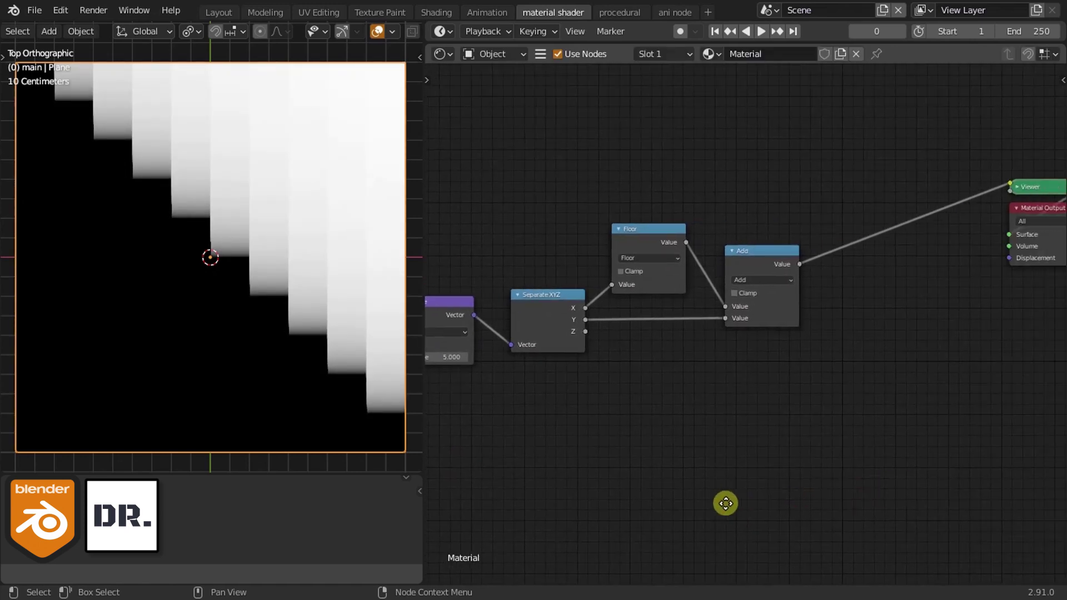
middle_click_drag(751, 375, 700, 374)
scroll(603, 362, "down", 1)
scroll(704, 290, "up", 2)
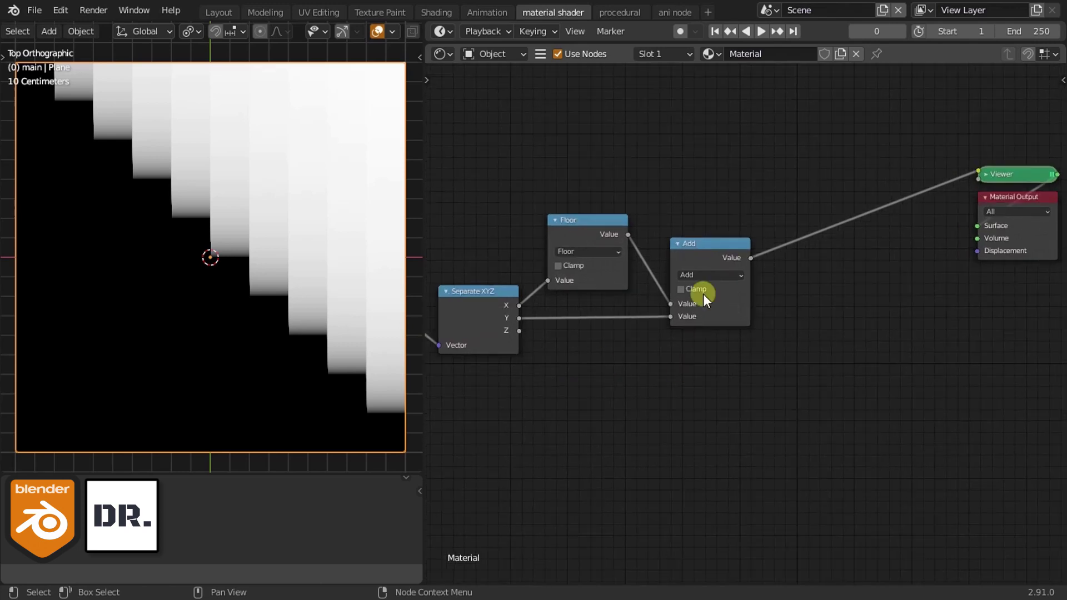
left_click(710, 249)
key("shift+d")
left_click(817, 293)
scroll(817, 293, "up", 1)
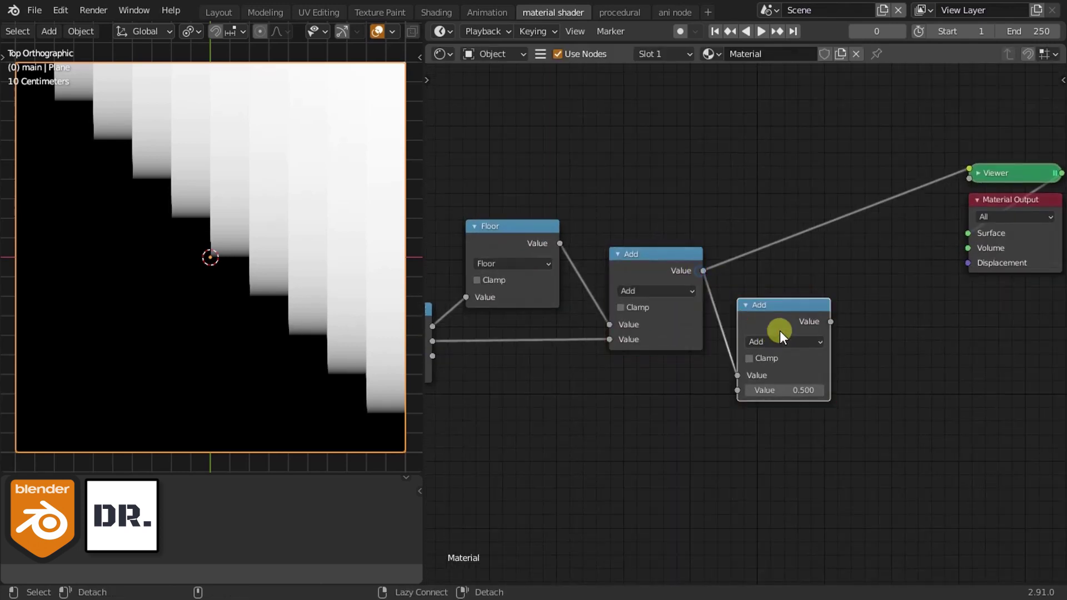
left_click_drag(779, 331, 791, 269)
left_click(785, 280)
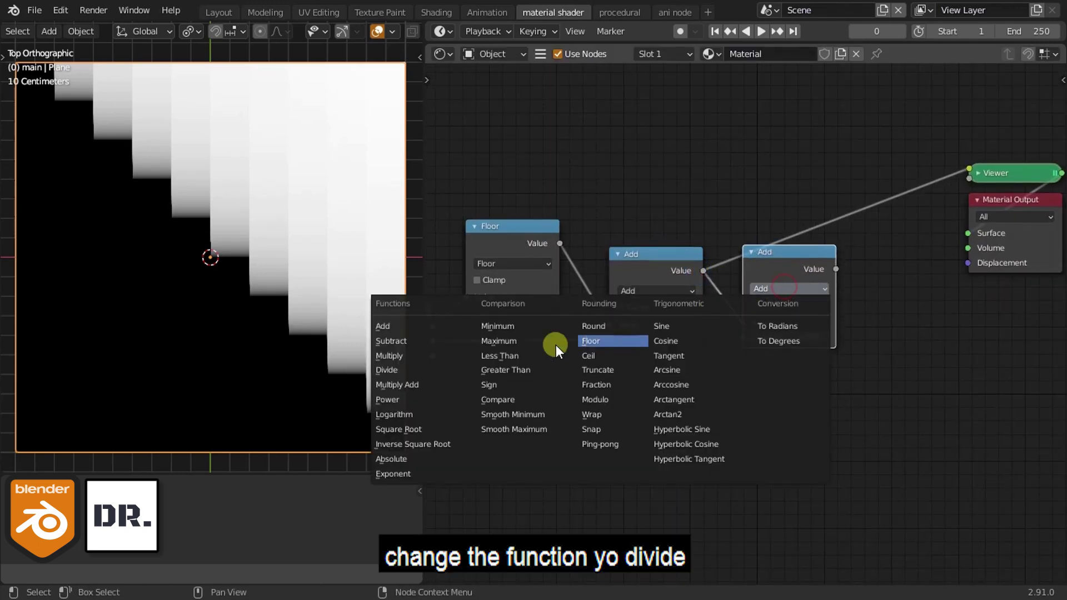
left_click(455, 365)
Step: Add a Round math node feeding Divide's second input through a reroute point
scroll(788, 289, "down", 1)
middle_click_drag(788, 289, 895, 303)
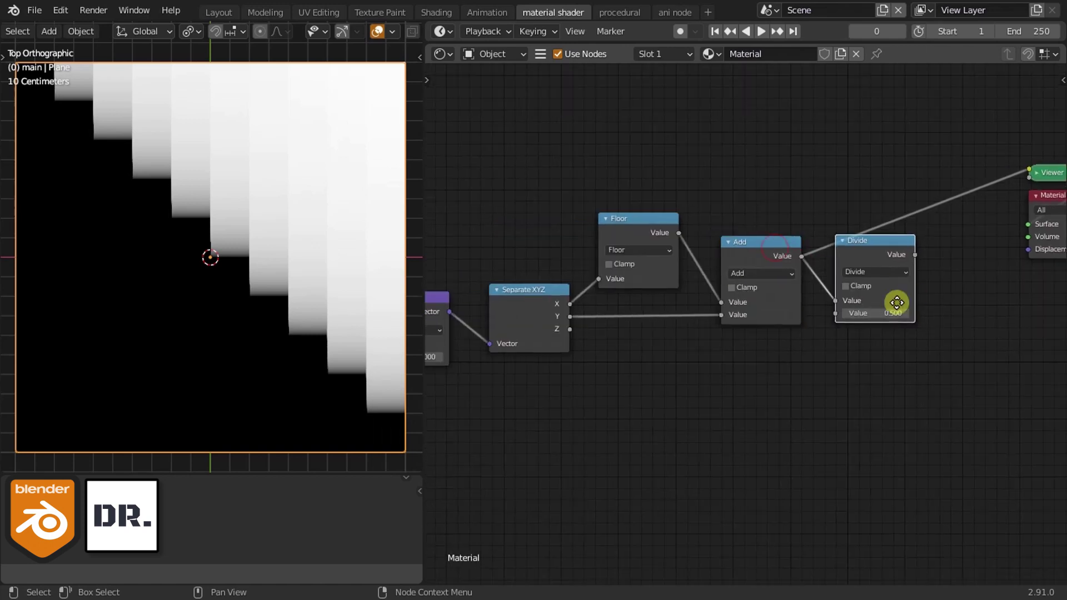
key("shift+d")
left_click(499, 460)
left_click(522, 397)
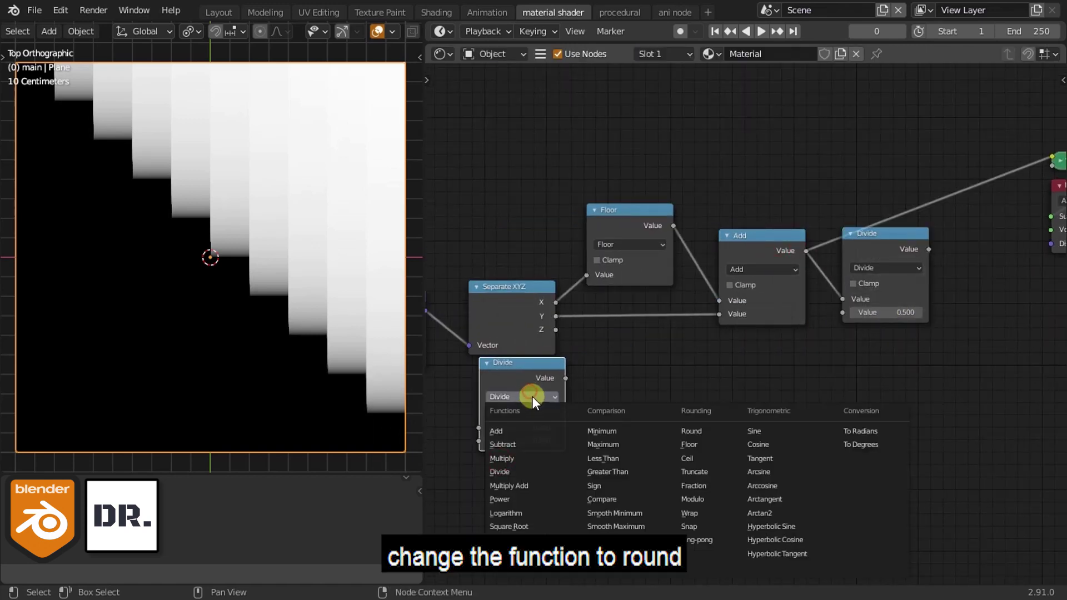
left_click(688, 429)
right_click_drag(552, 374, 942, 299, "alt")
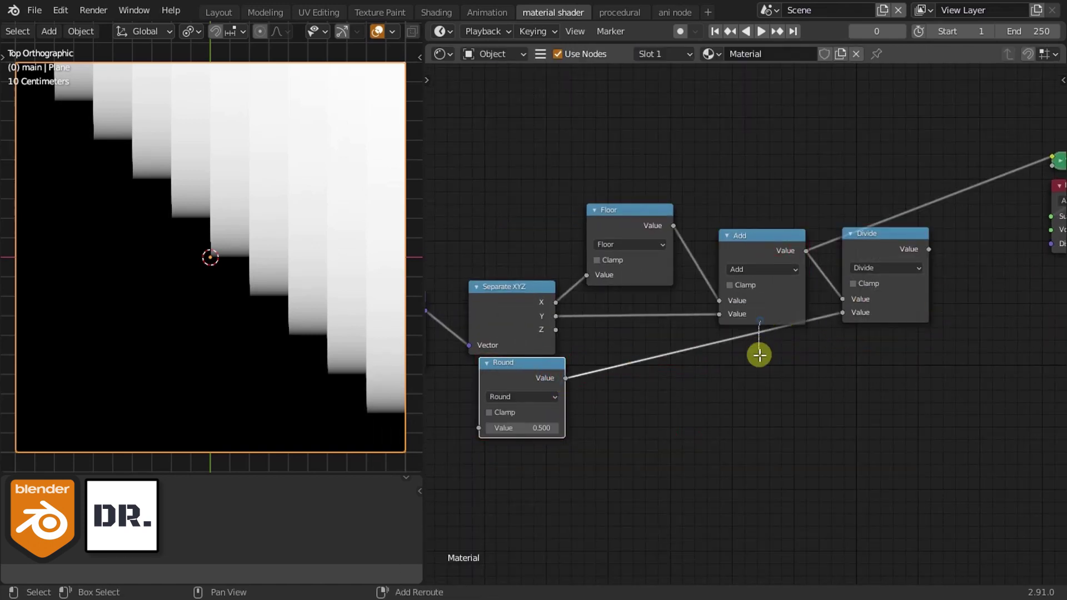
right_click_drag(761, 353, 769, 325, "shift")
key("g")
left_click(790, 409)
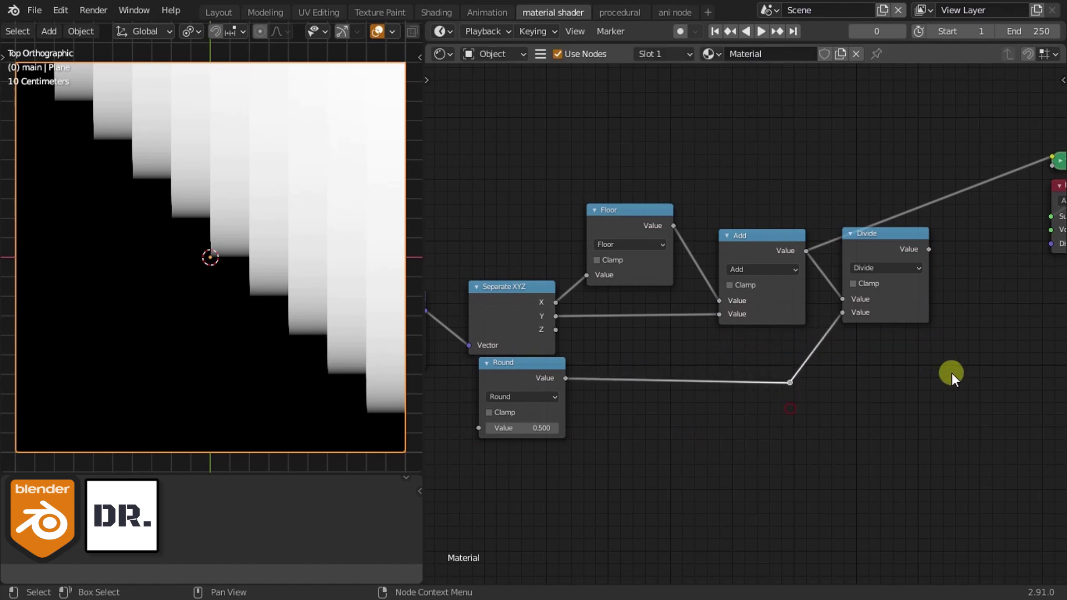
Step: Move Material Output aside and preview the Divide result on the plane
middle_click_drag(948, 374, 743, 411)
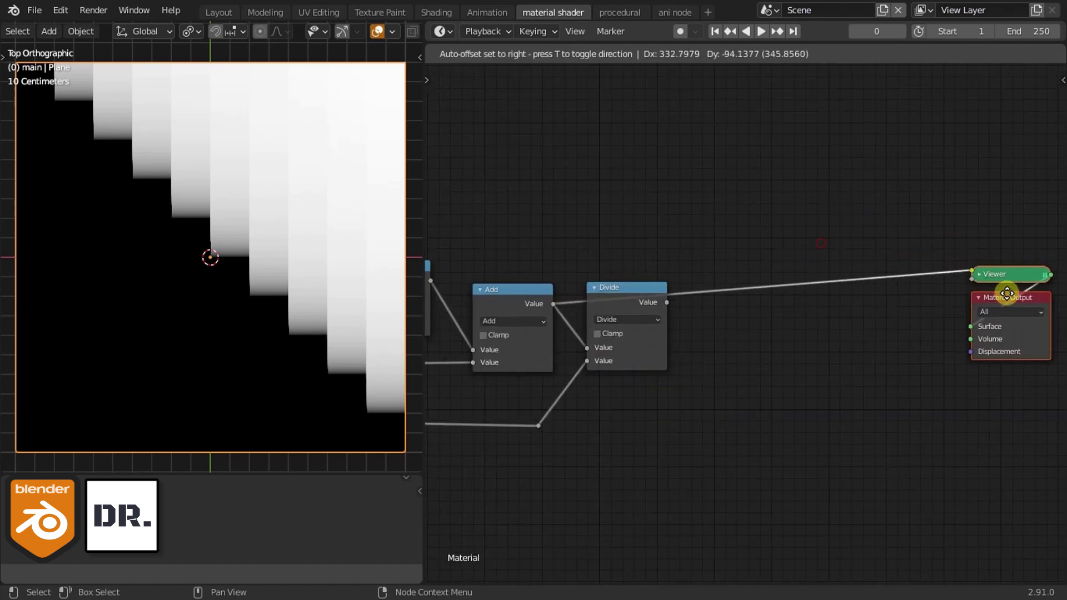
left_click_drag(830, 244, 1045, 261)
middle_click_drag(709, 319, 910, 287)
left_click(862, 269, "ctrl+shift")
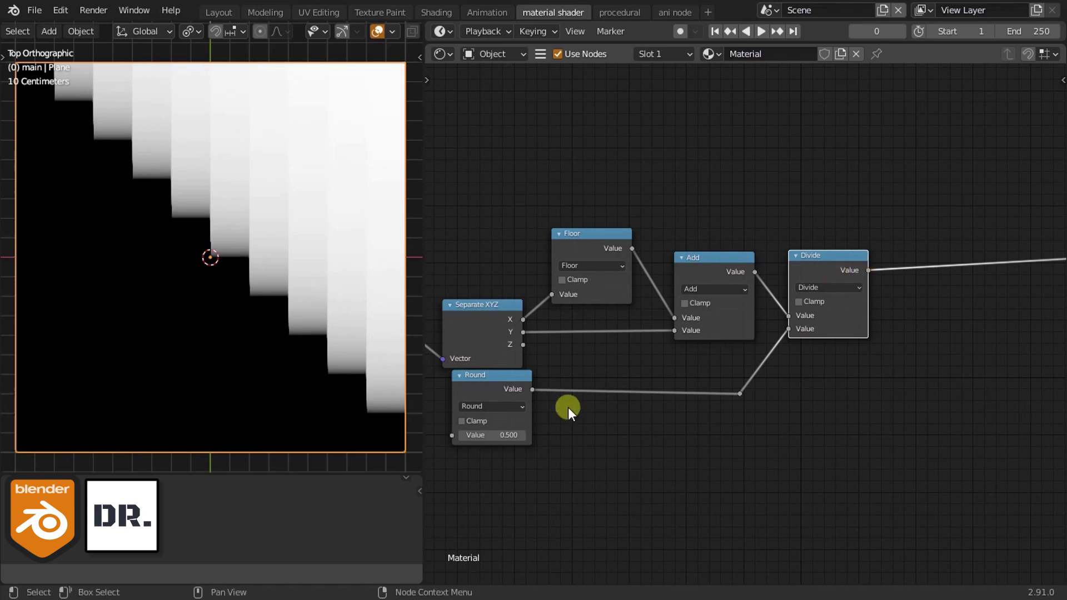
scroll(707, 415, "up", 3)
Step: Add a Floor math node after Divide by duplicating the Divide node
key("shift+d")
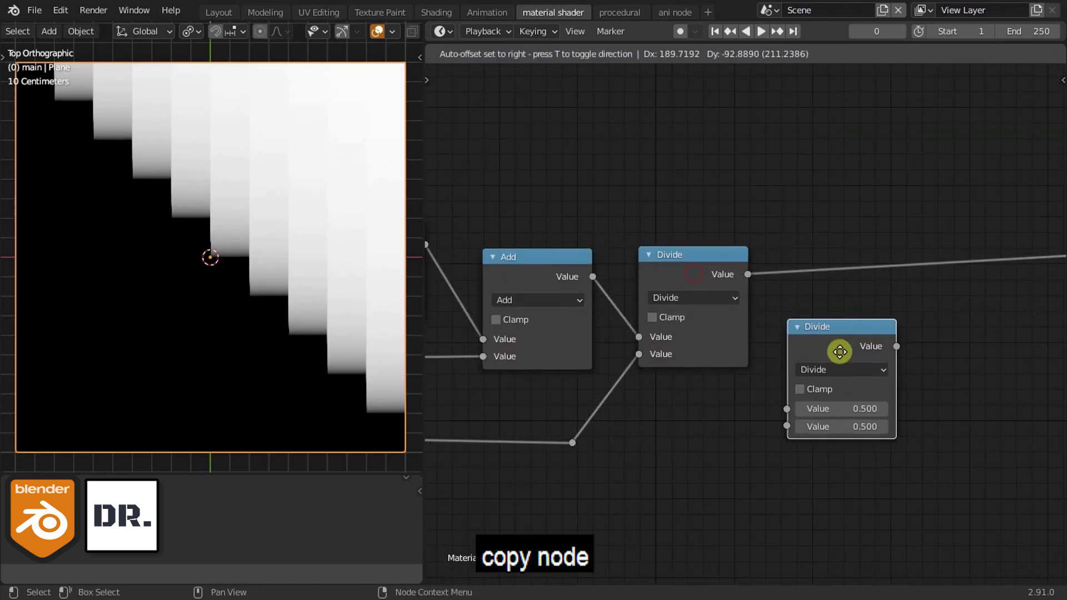
left_click(802, 350)
left_click_drag(839, 348, 822, 265)
left_click(812, 286)
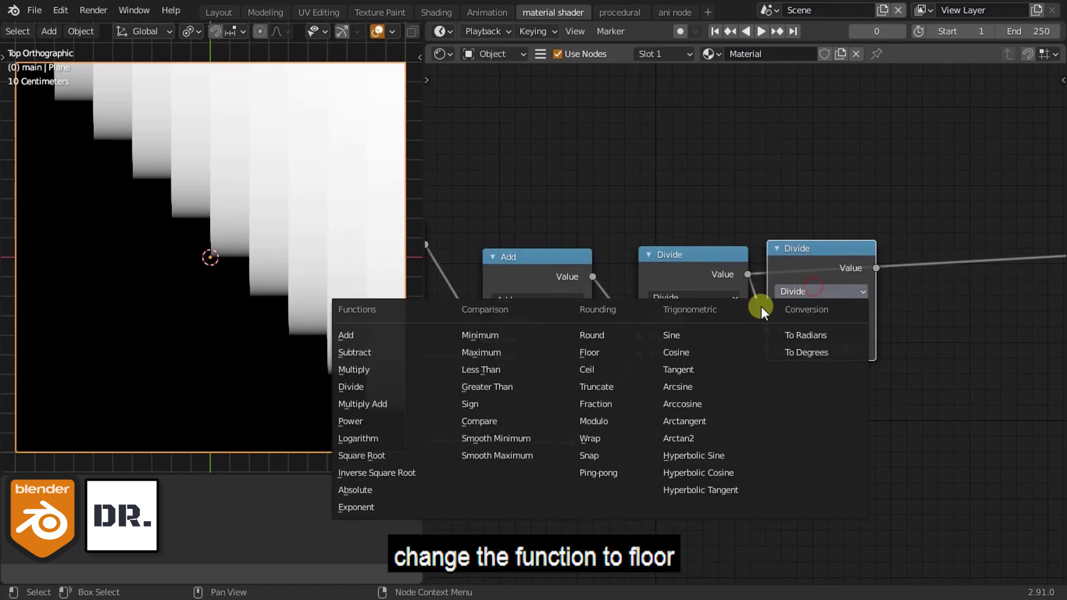
left_click(595, 353)
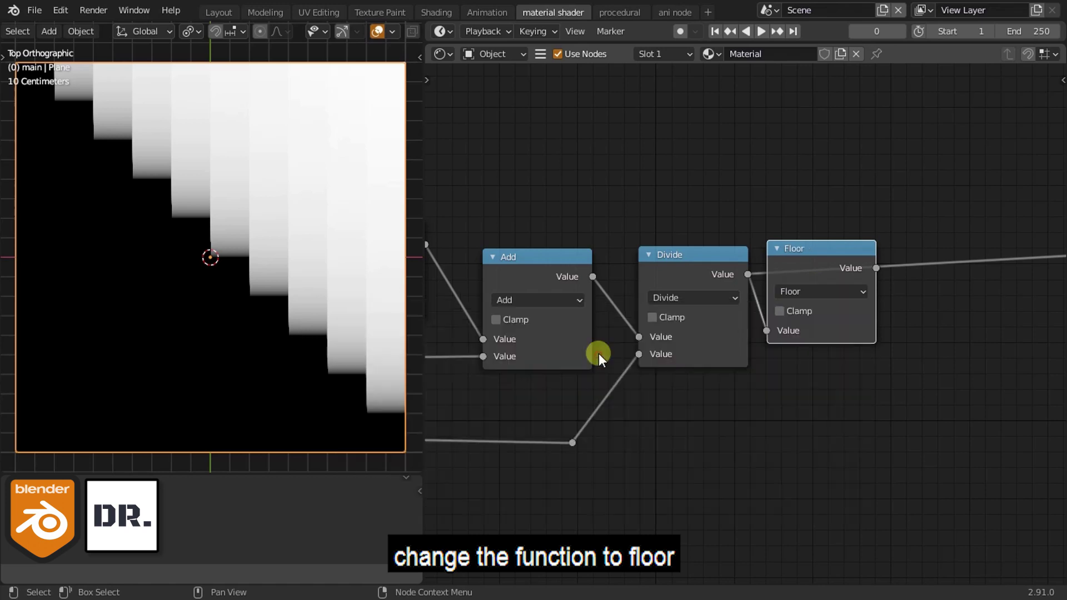
Step: Add a Modulo math node with value 2 after Floor and preview it
key("shift+d")
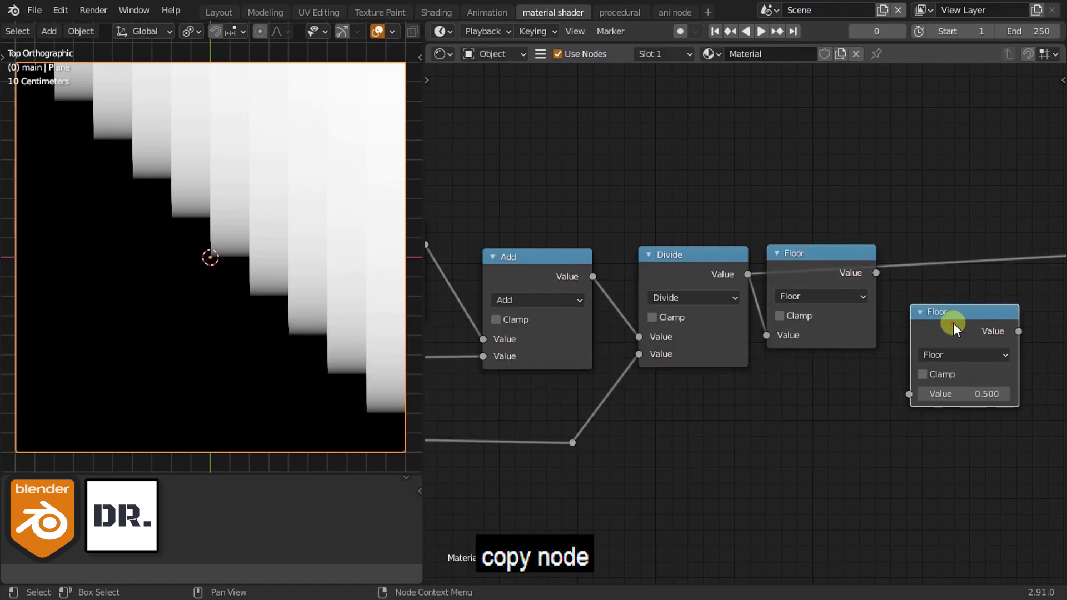
left_click(867, 280)
left_click(867, 300)
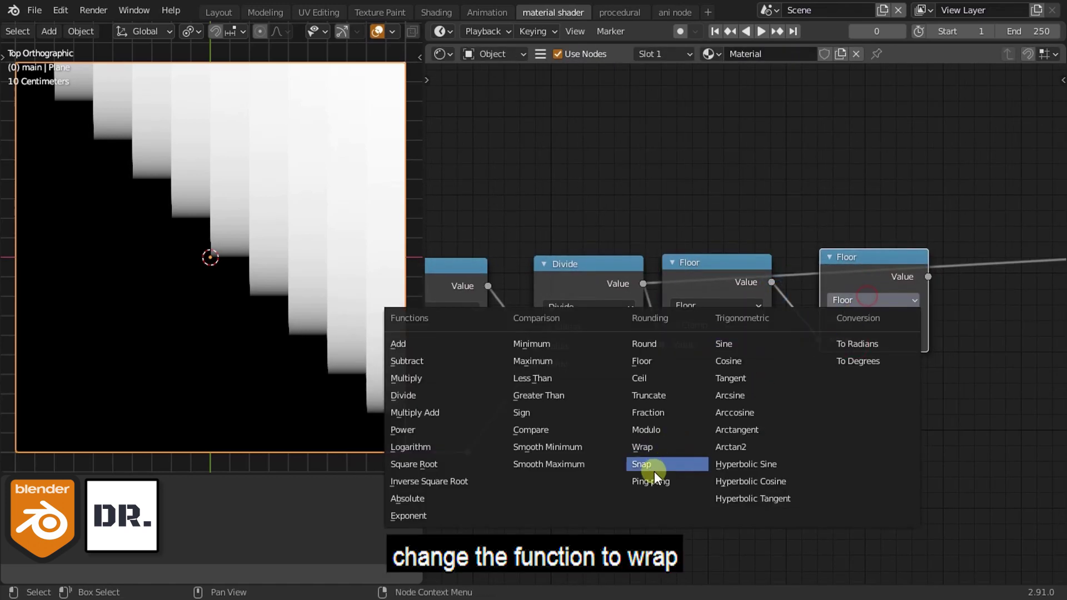
left_click(651, 431)
double_click(878, 355)
type("2")
key("Return")
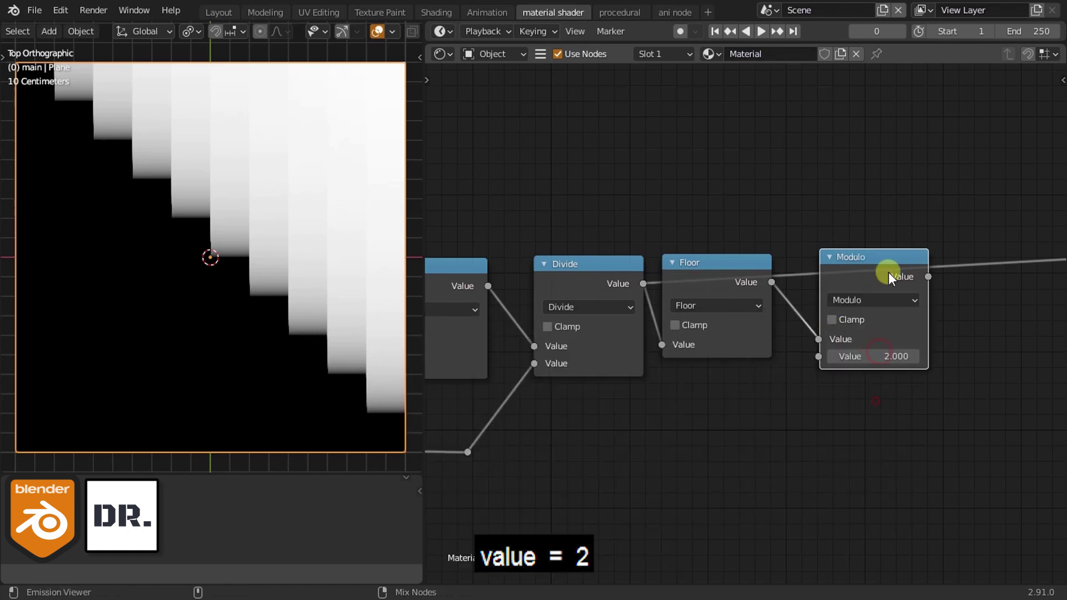
left_click(888, 272, "ctrl+shift")
scroll(667, 436, "down", 2)
scroll(801, 423, "up", 1)
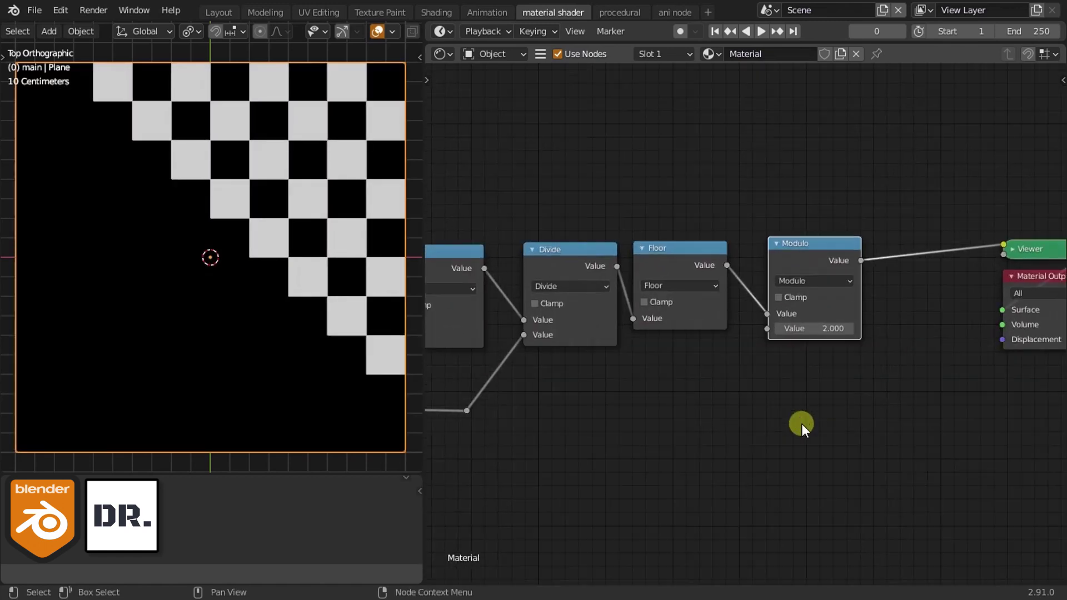
scroll(794, 296, "up", 2)
Step: Change Modulo to Wrap and raise the Round node's value to 2.120
left_click(818, 262)
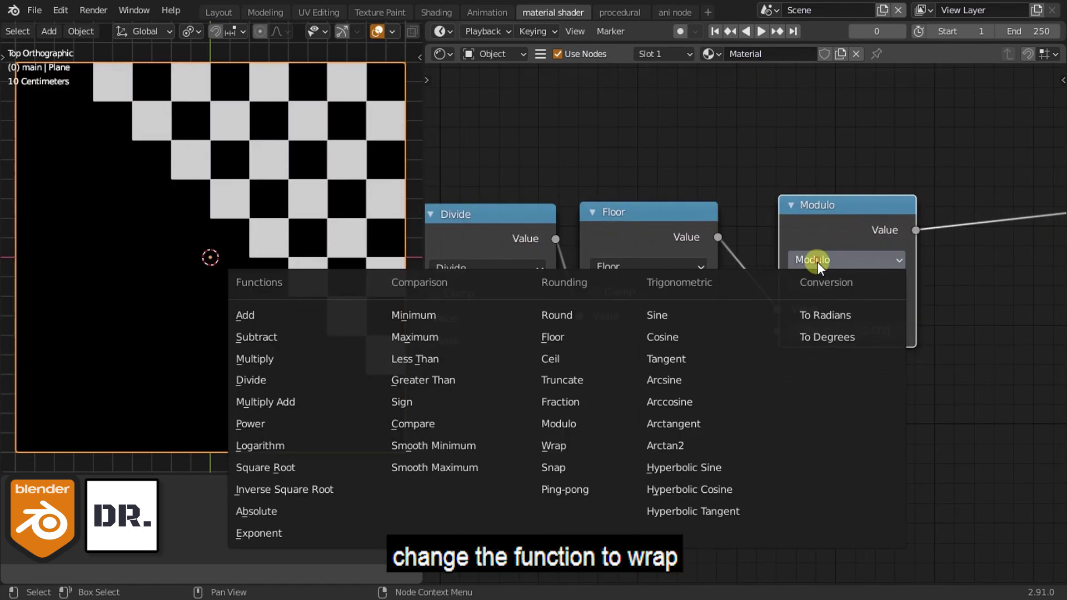
left_click(592, 441)
scroll(658, 436, "up", 5, "ctrl")
scroll(925, 387, "up", 3, "ctrl")
scroll(924, 391, "up", 3, "ctrl")
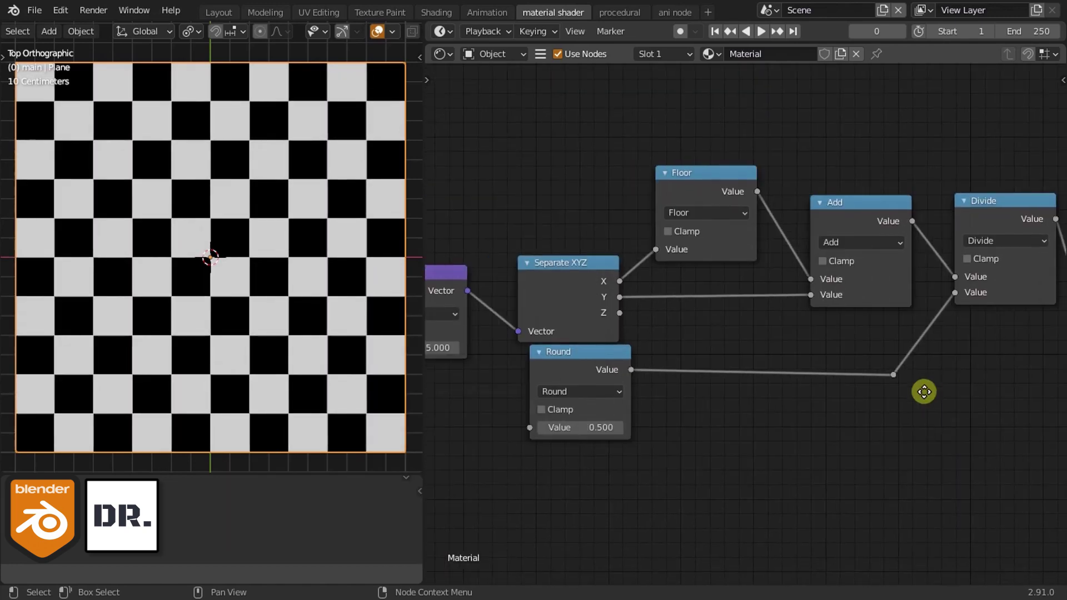
left_click_drag(576, 428, 714, 429)
scroll(778, 432, "down", 2)
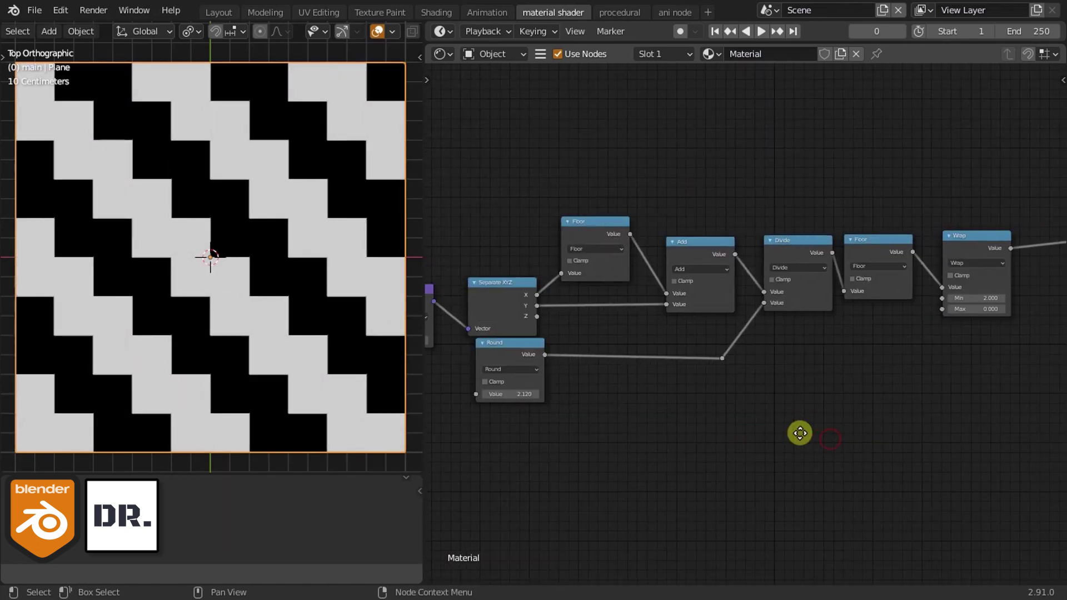
scroll(901, 401, "down", 2)
scroll(789, 386, "up", 3, "ctrl")
scroll(719, 374, "up", 2)
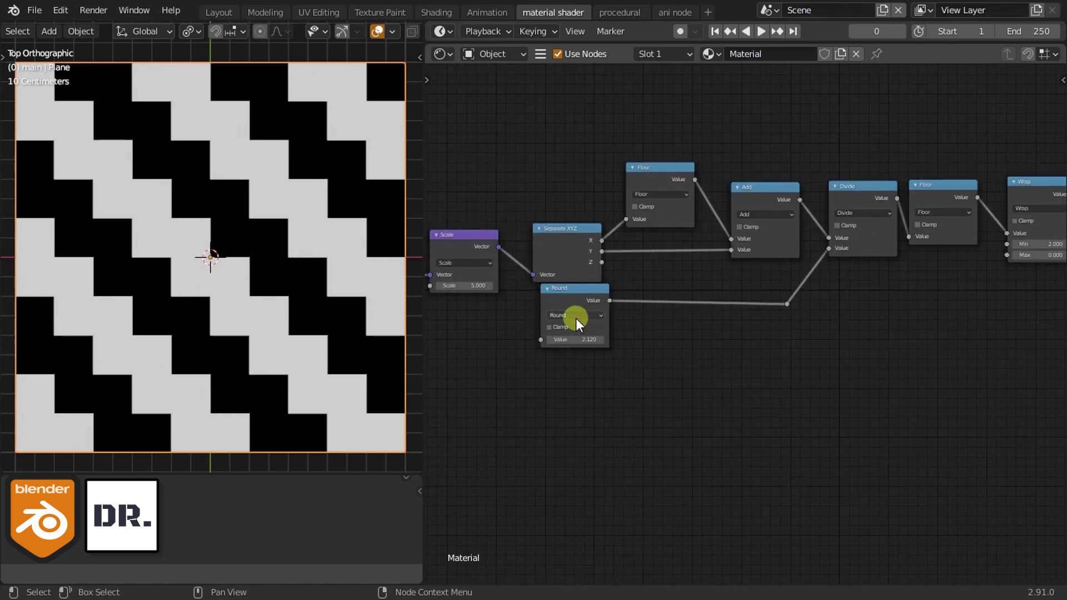
left_click_drag(586, 304, 580, 304)
Step: Add a Combine XYZ node and rearrange the Viewer and Material Output nodes
scroll(889, 389, "up", 1)
key("shift+a")
type("c")
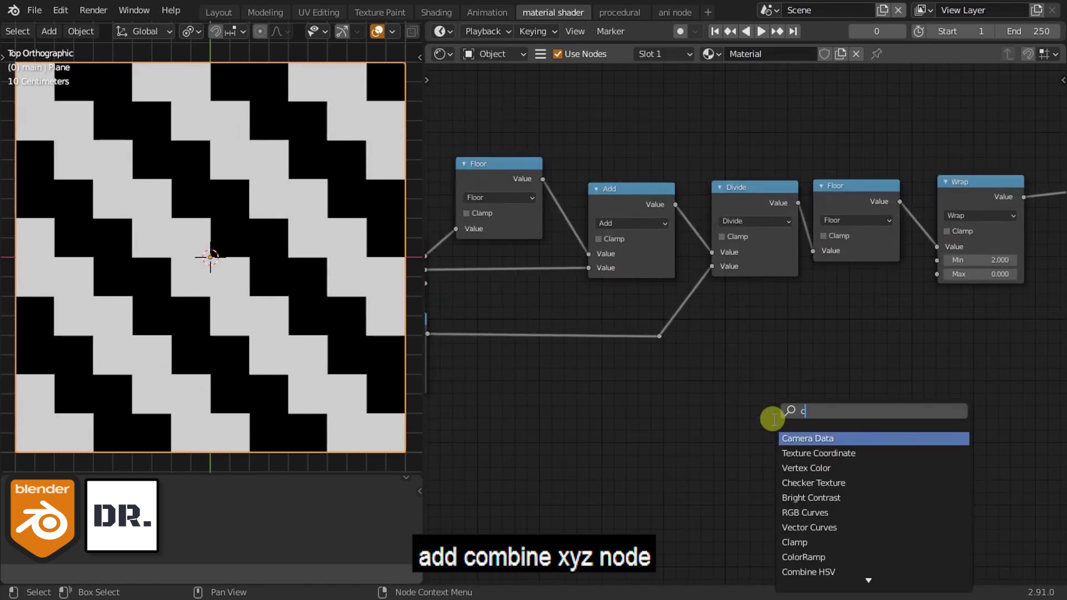
type("om")
left_click(808, 468)
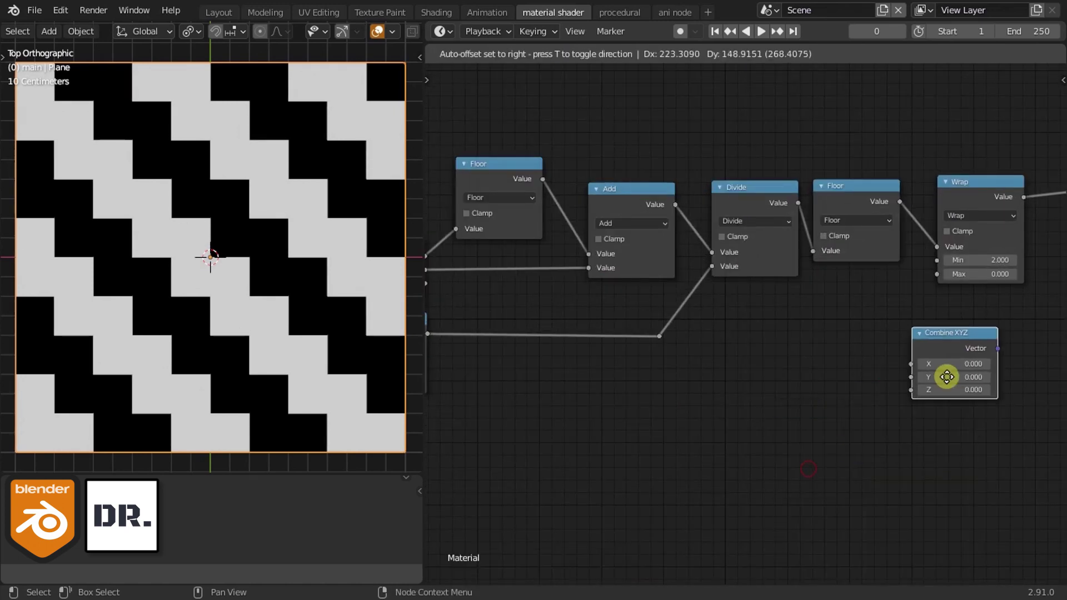
left_click(720, 384)
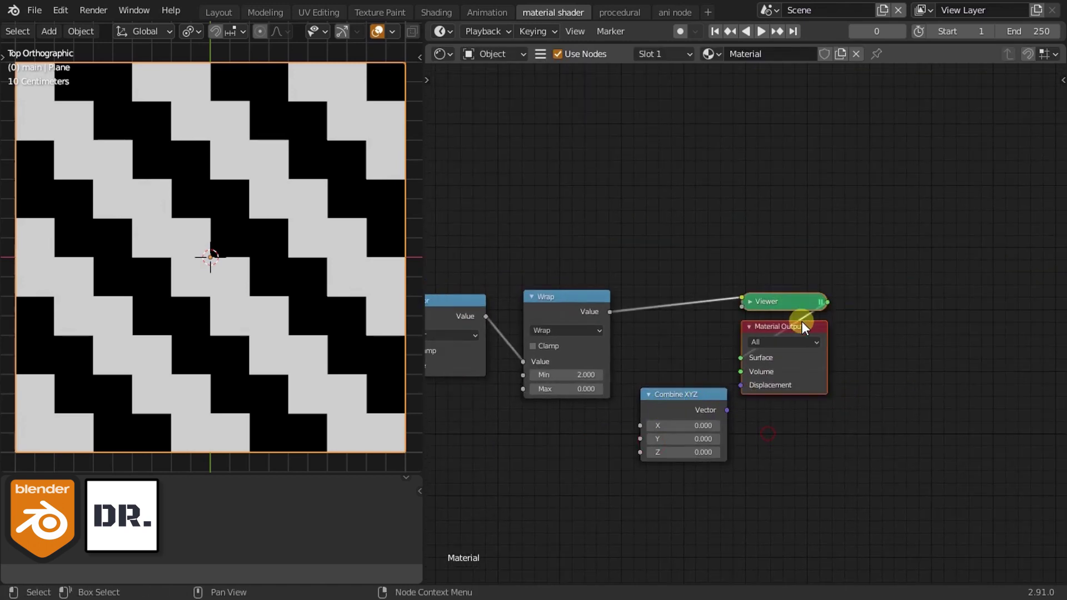
left_click_drag(802, 321, 1000, 334)
middle_click_drag(703, 414, 815, 394)
left_click_drag(815, 394, 900, 334)
middle_click_drag(773, 382, 882, 365)
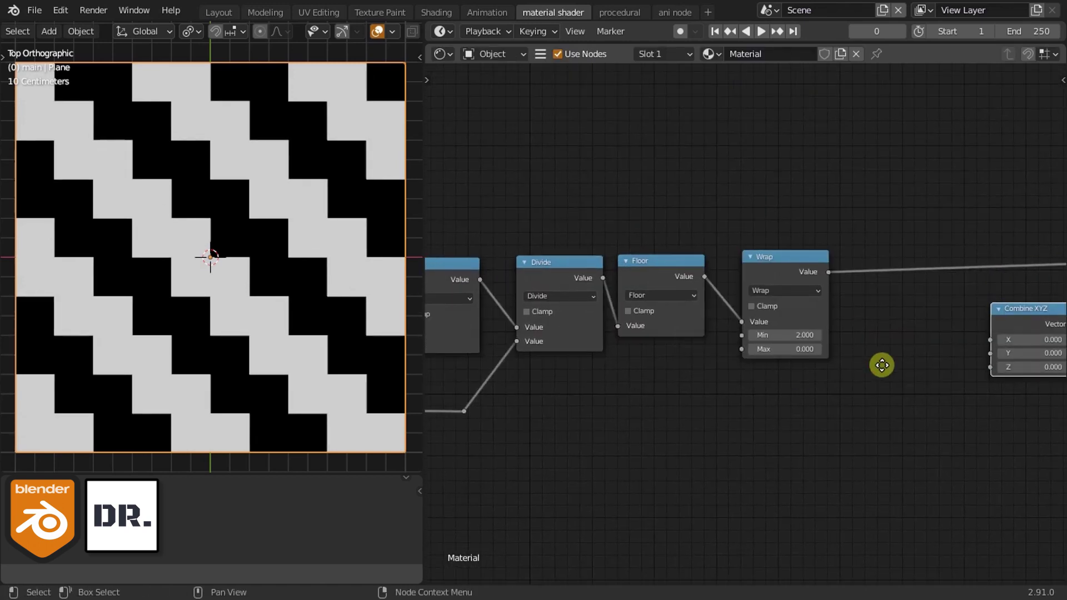
Step: Add a MixRGB node with Wrap driving Fac and Divide feeding Color1 via a reroute
key("shift+a")
type("mix")
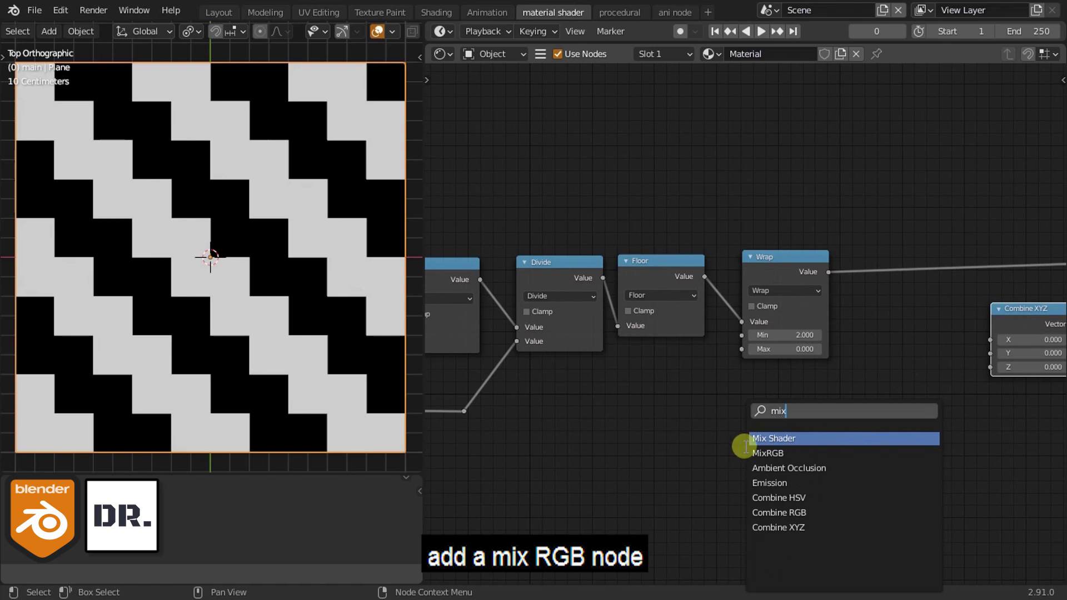
left_click(755, 453)
left_click(875, 352)
right_click_drag(826, 300, 884, 390, "alt")
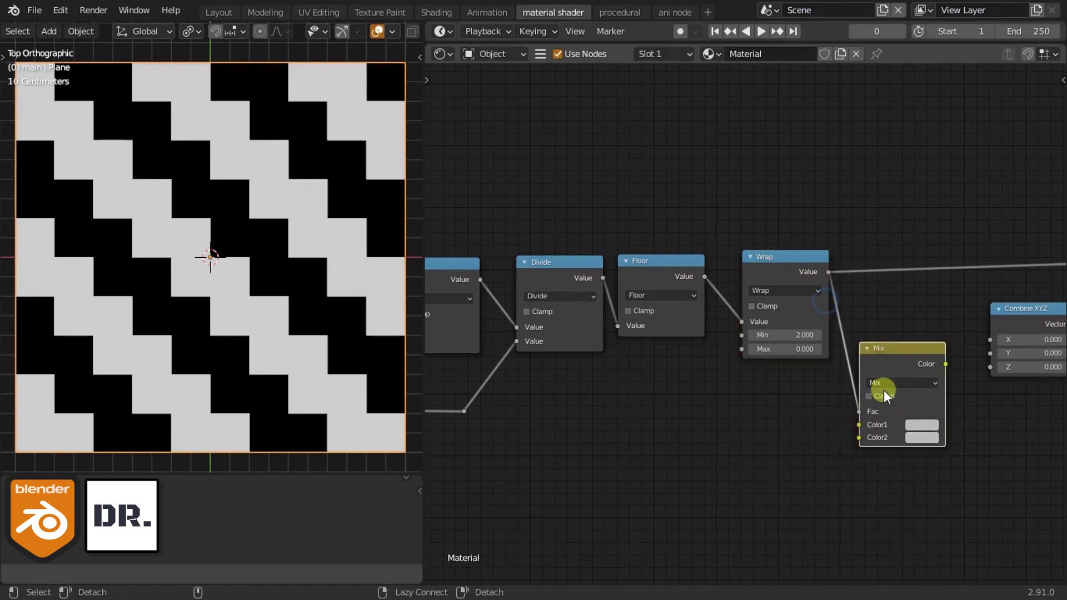
middle_click_drag(652, 368, 715, 322)
mouse_move(647, 256)
right_mouse_down("alt")
mouse_move(677, 418)
mouse_move(964, 388)
right_mouse_up("alt")
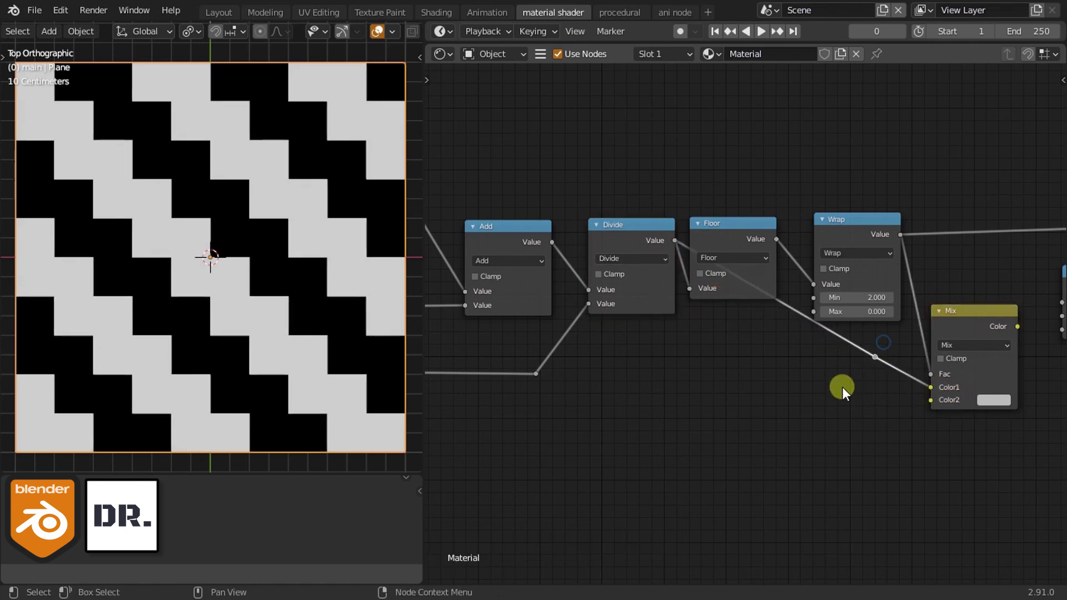
key("g")
left_click(662, 410)
scroll(691, 409, "down", 1)
mouse_move(691, 409)
middle_mouse_down()
mouse_move(871, 418)
mouse_move(682, 425)
middle_mouse_up()
mouse_move(631, 309)
left_mouse_down()
mouse_move(819, 256)
mouse_move(858, 207)
left_mouse_up()
Step: Paste a copy of the Floor, Add and Divide chain below the originals
key("ctrl+c")
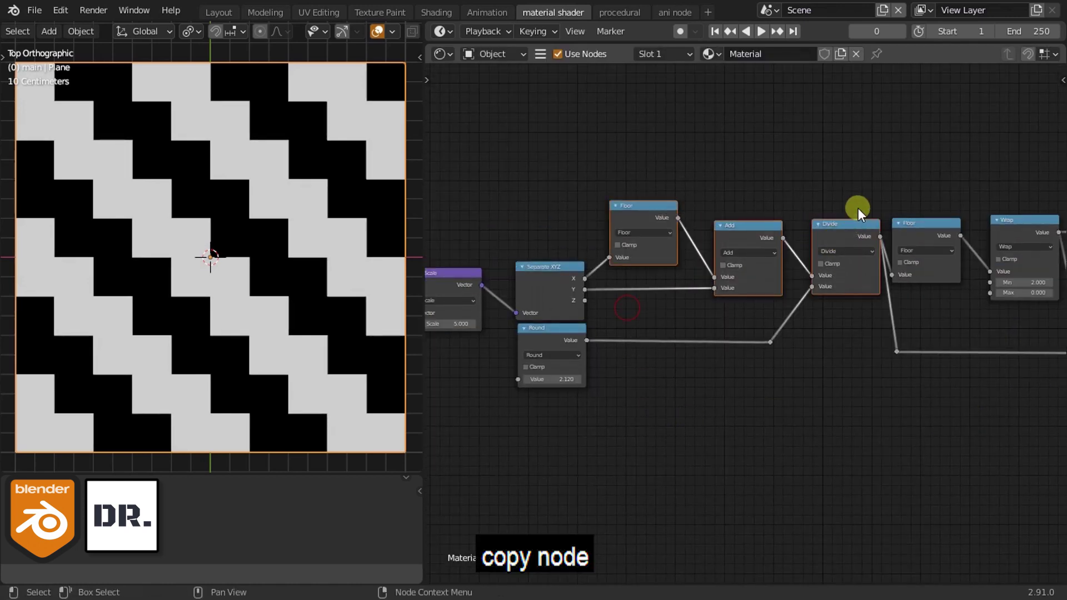
key("ctrl+v")
key("g")
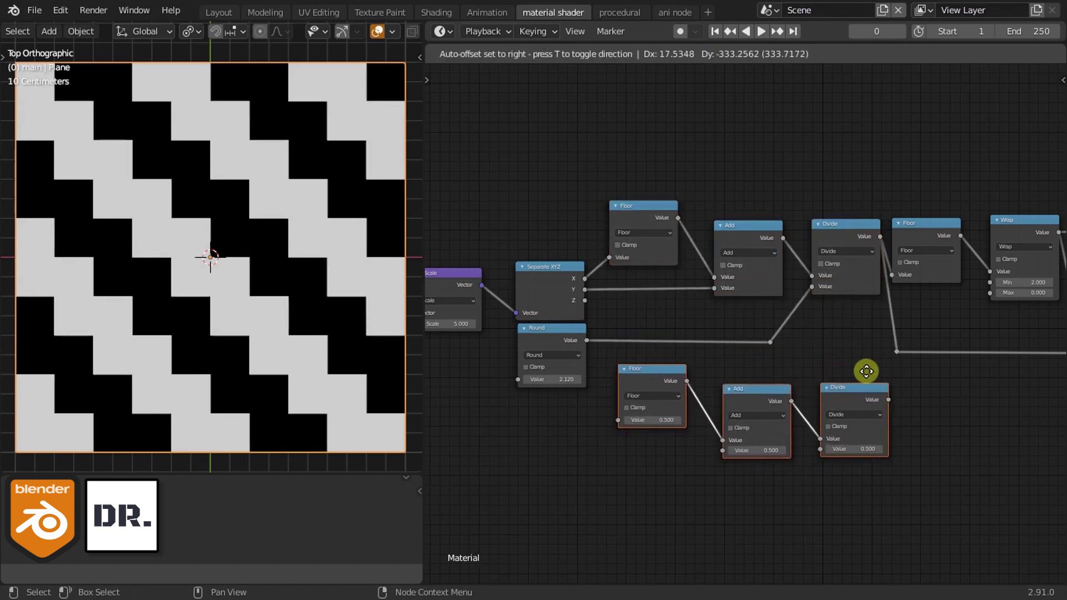
left_click(863, 376)
scroll(733, 353, "up", 2)
middle_click_drag(694, 371, 727, 330)
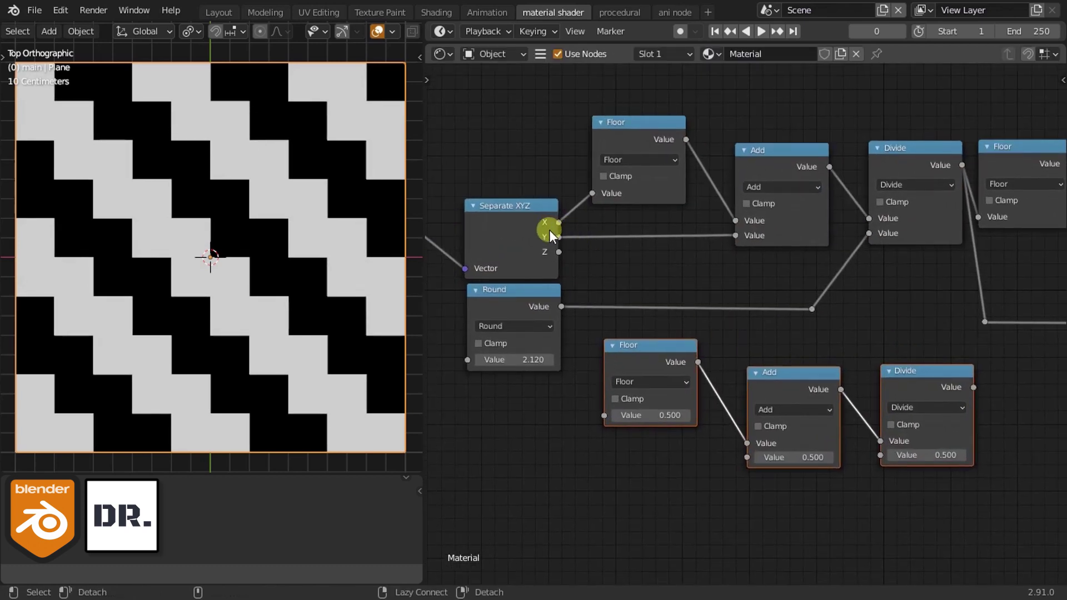
Step: Link Separate XYZ Y to the copied Floor and X to the copied Add, via a reroute
left_click_drag(551, 238, 604, 415)
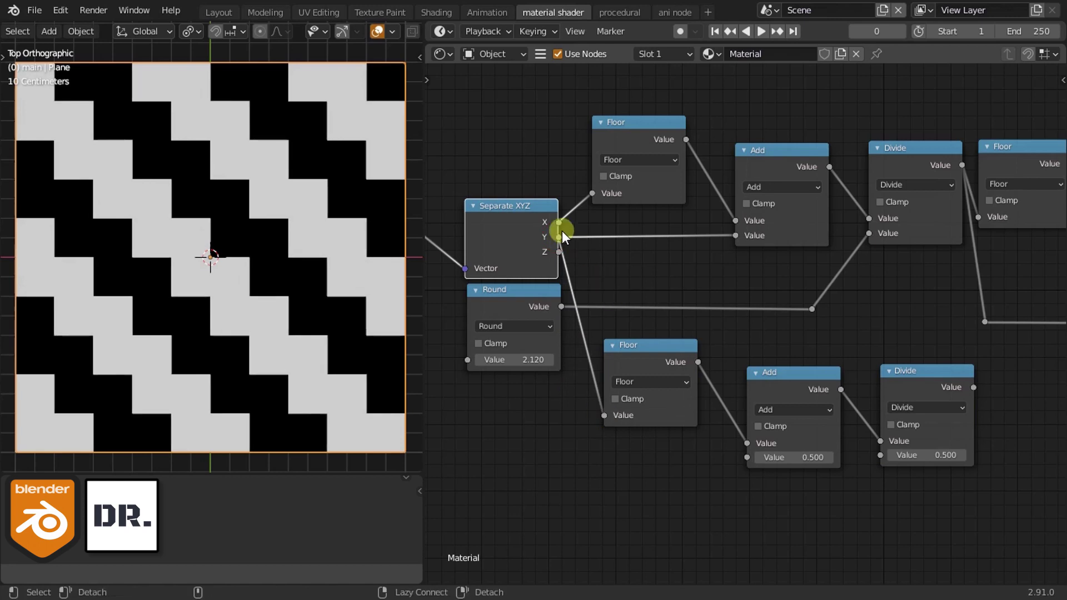
left_click_drag(562, 231, 770, 449)
right_click_drag(660, 331, 622, 331, "shift")
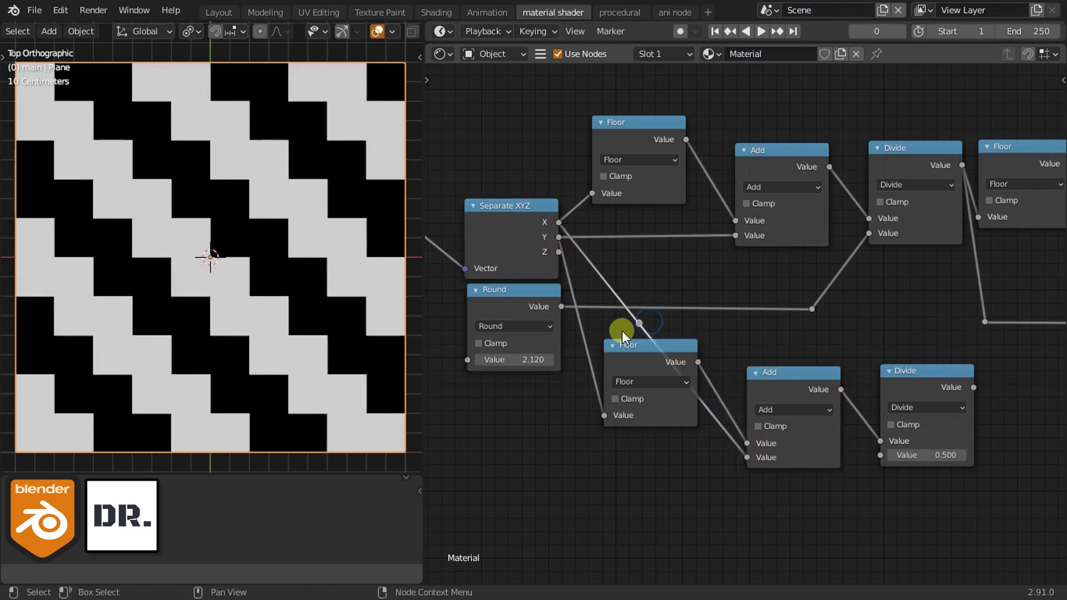
key("g")
left_click(572, 155)
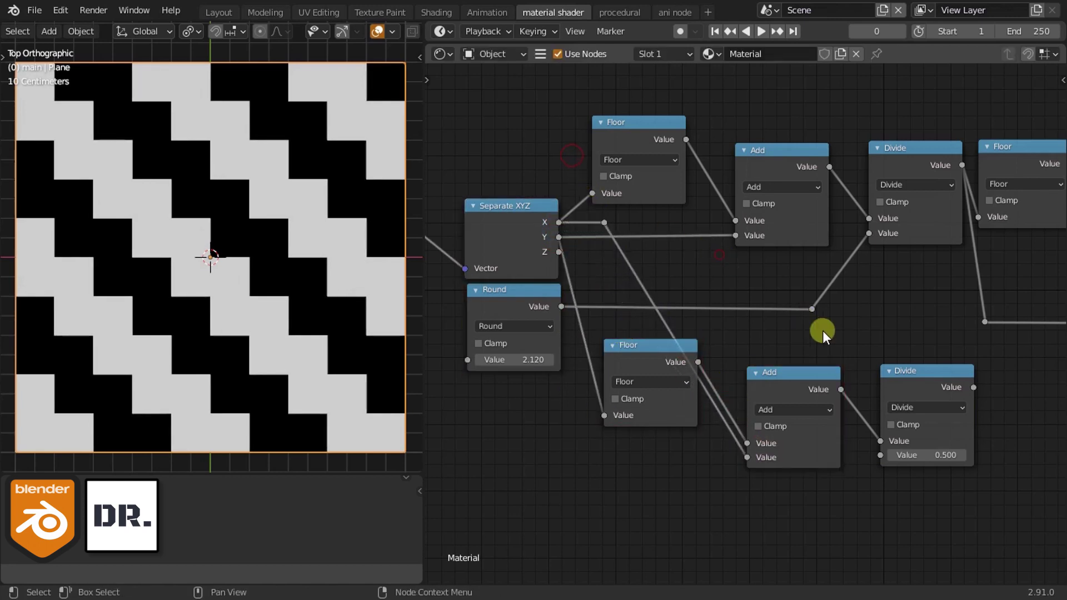
Step: Tidy the copied chain, placing the Add and Divide nodes side by side and adjusting the reroute
scroll(851, 359, "down", 3)
scroll(668, 462, "down", 1)
scroll(780, 403, "up", 2)
scroll(780, 402, "up", 1)
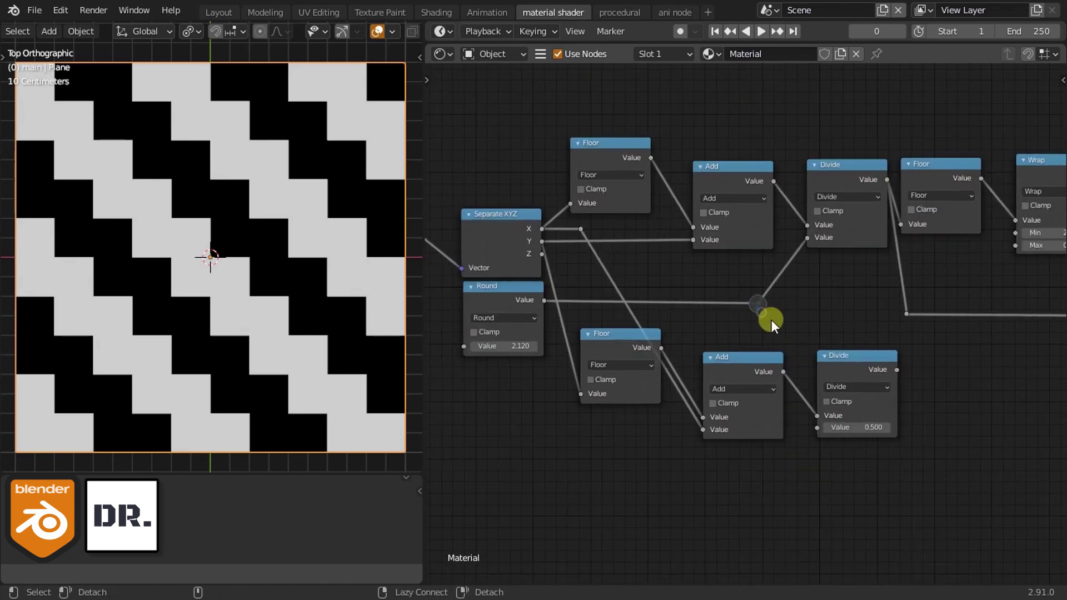
middle_click_drag(965, 431, 944, 438)
left_click_drag(721, 378, 693, 352)
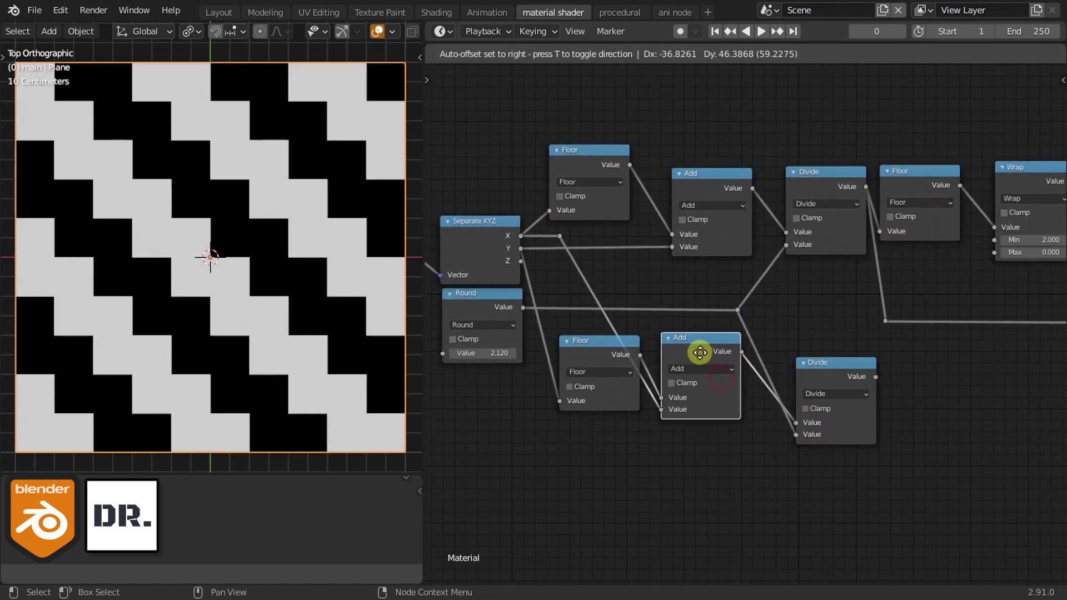
mouse_move(806, 363)
left_mouse_down()
mouse_move(762, 319)
mouse_move(705, 309)
left_mouse_up()
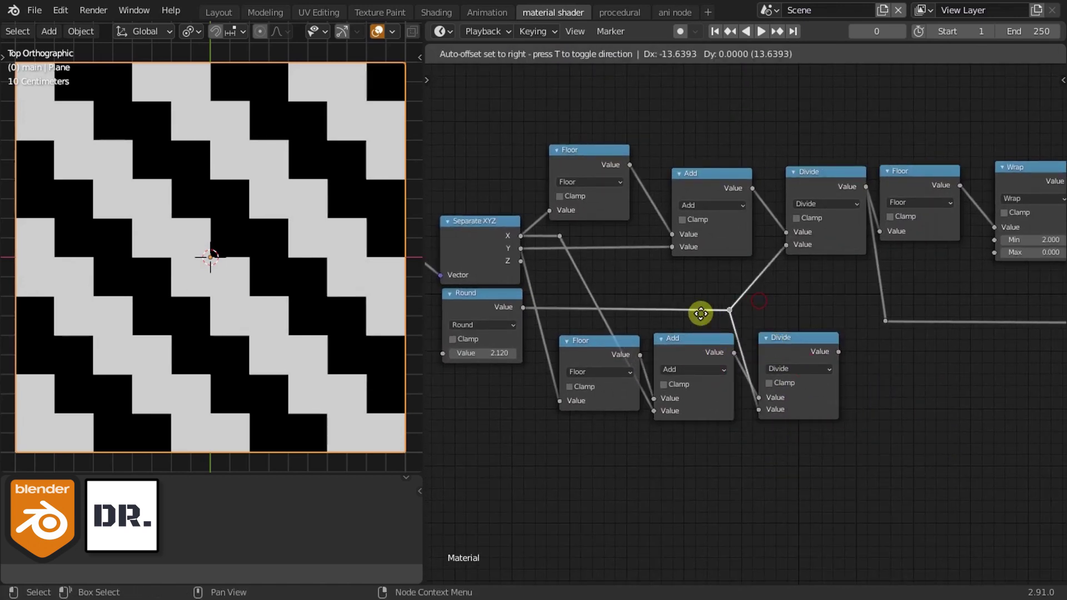
middle_click_drag(946, 381, 786, 393)
left_click_drag(545, 324, 545, 319)
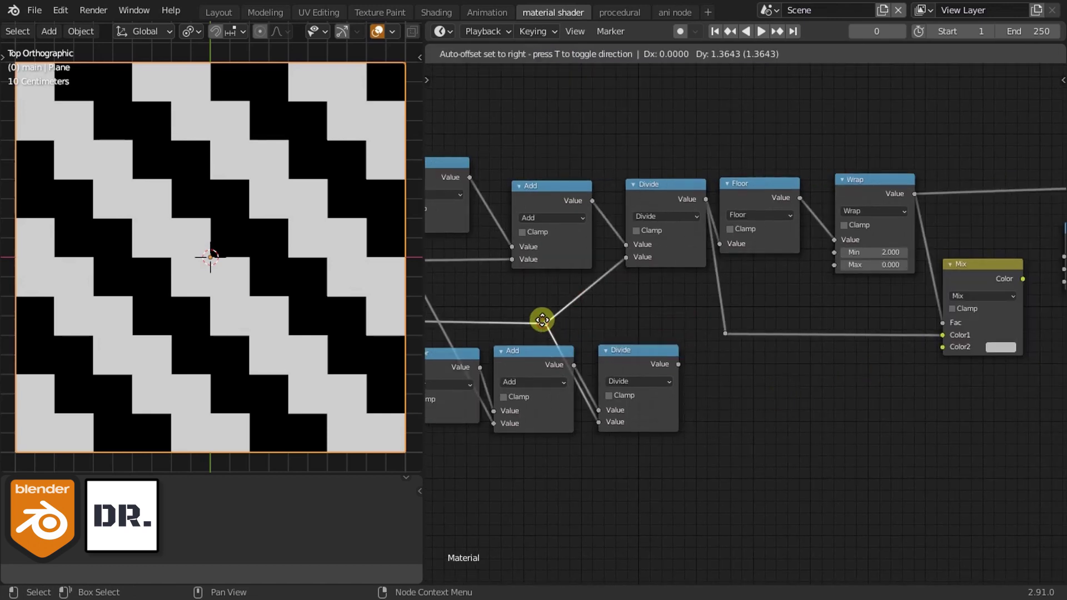
Step: Connect the copied Divide result to Mix Color2 and preview the Mix output on the plane
key("space")
left_click_drag(678, 364, 996, 358)
right_click_drag(722, 379, 722, 355, "shift")
left_click_drag(722, 361, 722, 347)
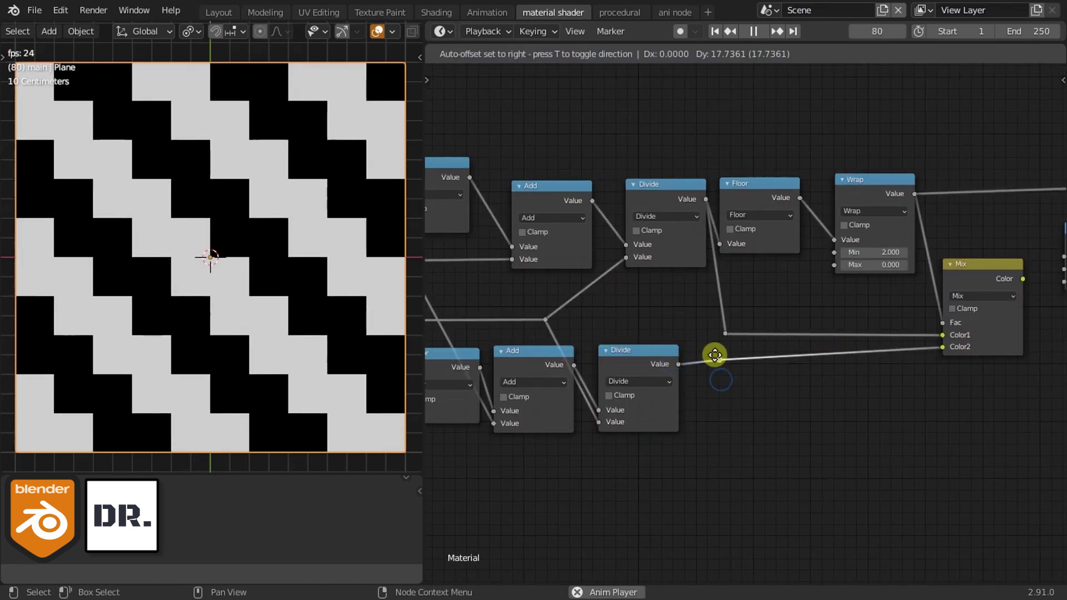
middle_click_drag(999, 280, 797, 313)
left_click(786, 312, "ctrl+shift")
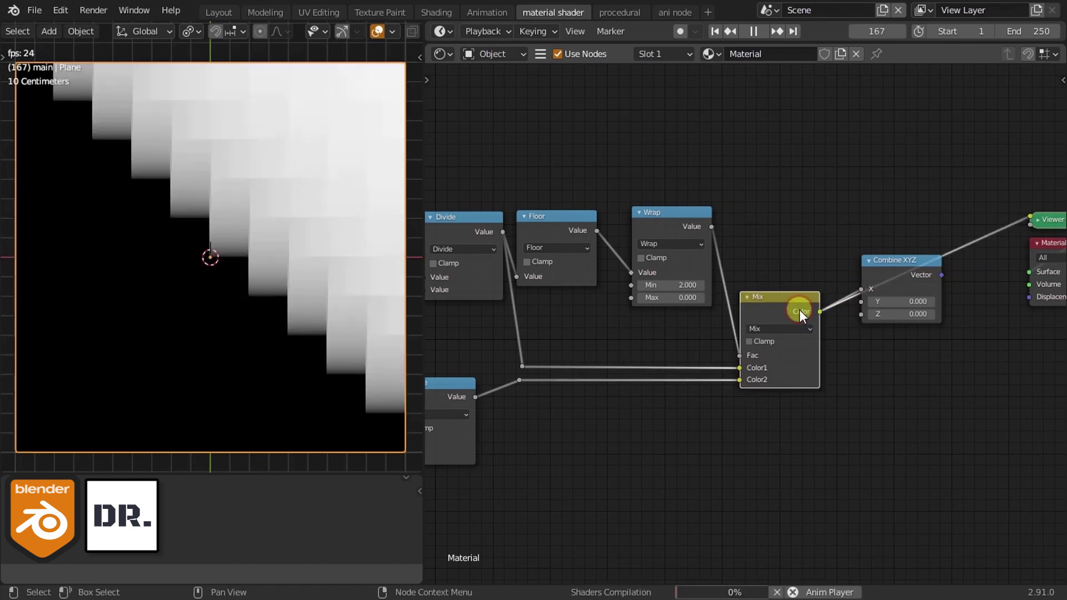
key("space")
Step: Shift the four leftmost nodes further left and raise the Y-link reroute
scroll(679, 395, "left", 8, "ctrl")
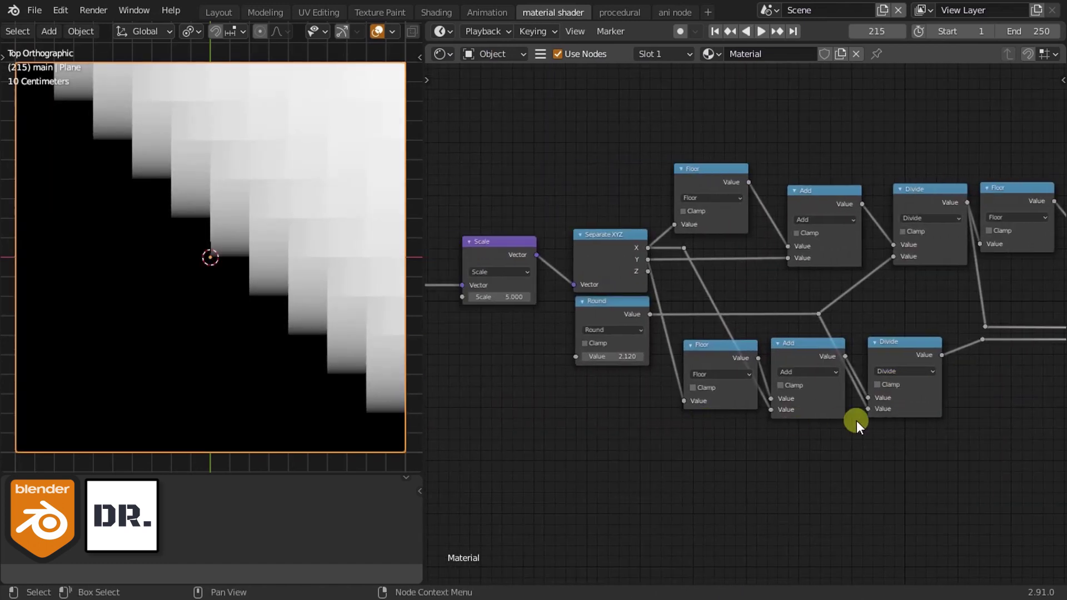
scroll(657, 413, "left", 5, "ctrl")
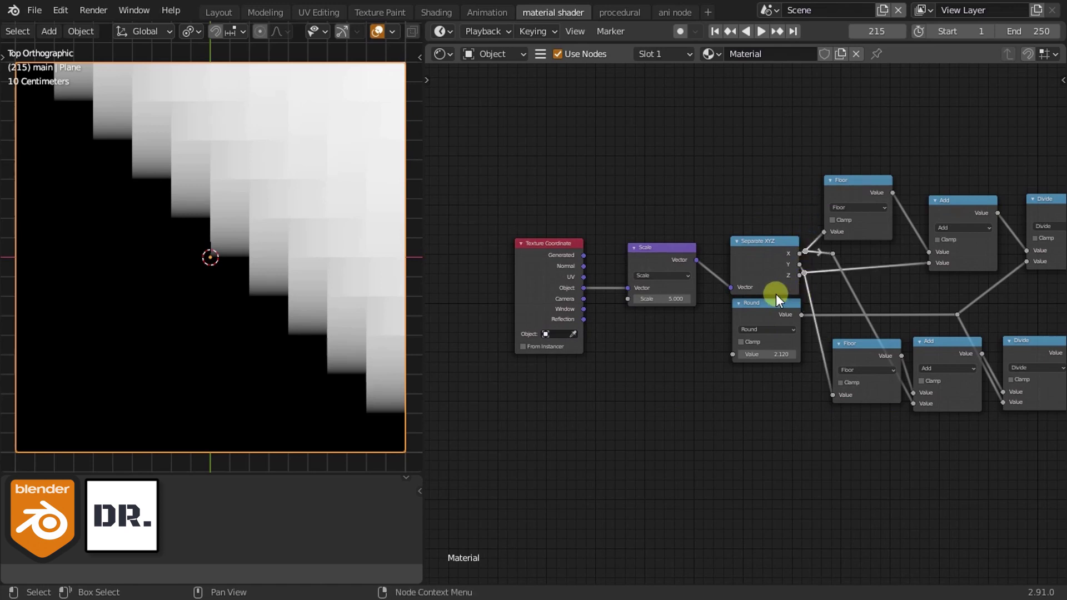
mouse_move(492, 470)
left_mouse_down()
mouse_move(772, 230)
mouse_move(675, 242)
left_mouse_up()
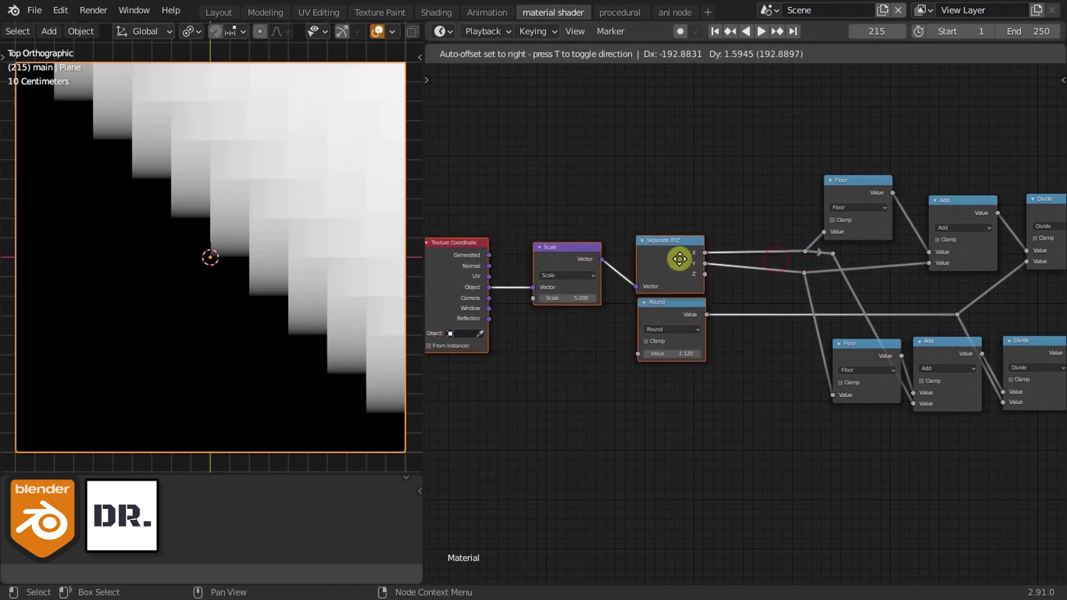
scroll(758, 314, "right", 2, "ctrl")
scroll(822, 333, "up", 2)
left_click_drag(793, 262, 793, 249)
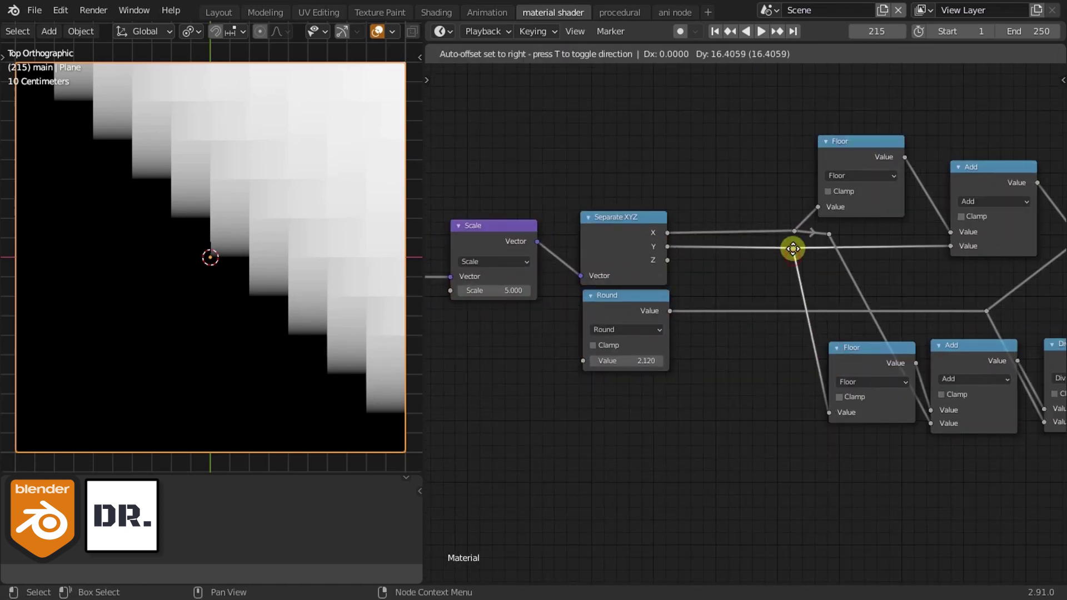
scroll(902, 408, "right", 5, "ctrl")
scroll(858, 371, "down", 2, "shift")
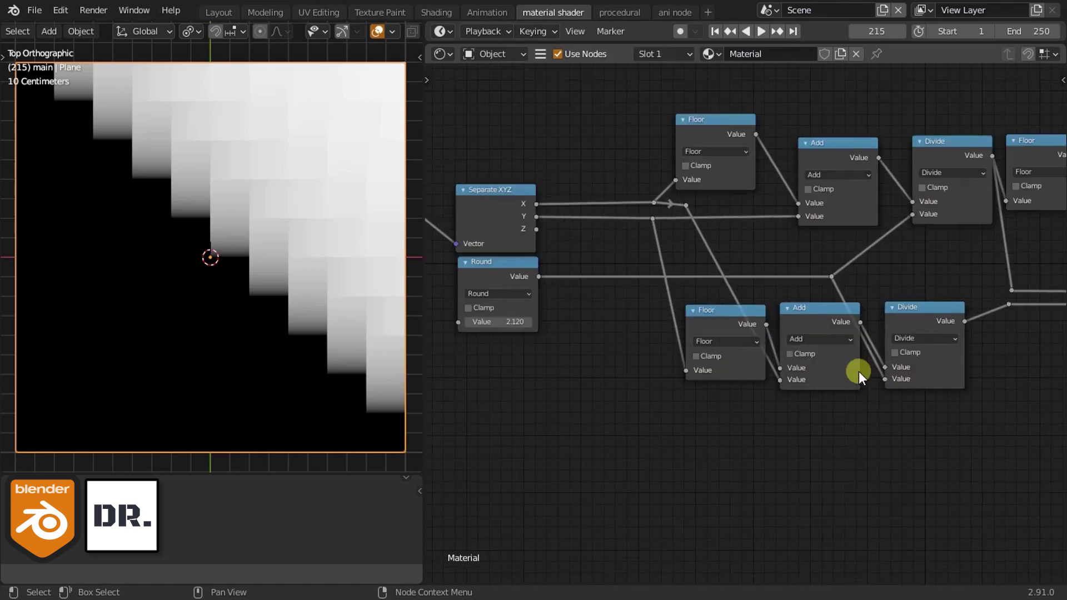
Step: Duplicate the Floor node, feed it Separate XYZ Z, and change its operation to Add
left_click(730, 333)
key("shift+d")
left_click(595, 340)
scroll(600, 252, "up", 1)
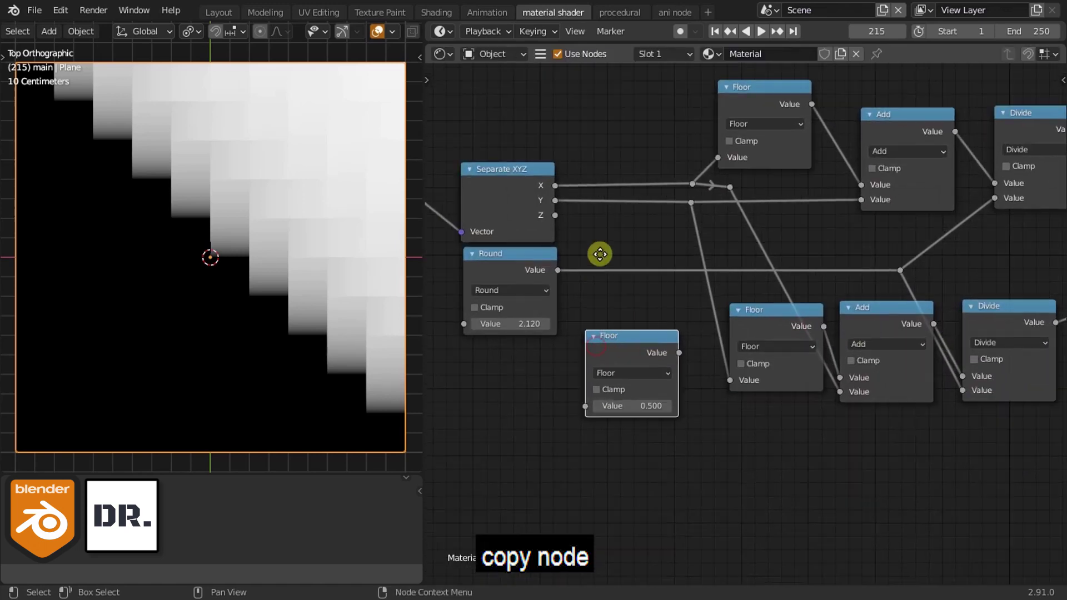
left_click_drag(540, 206, 572, 413)
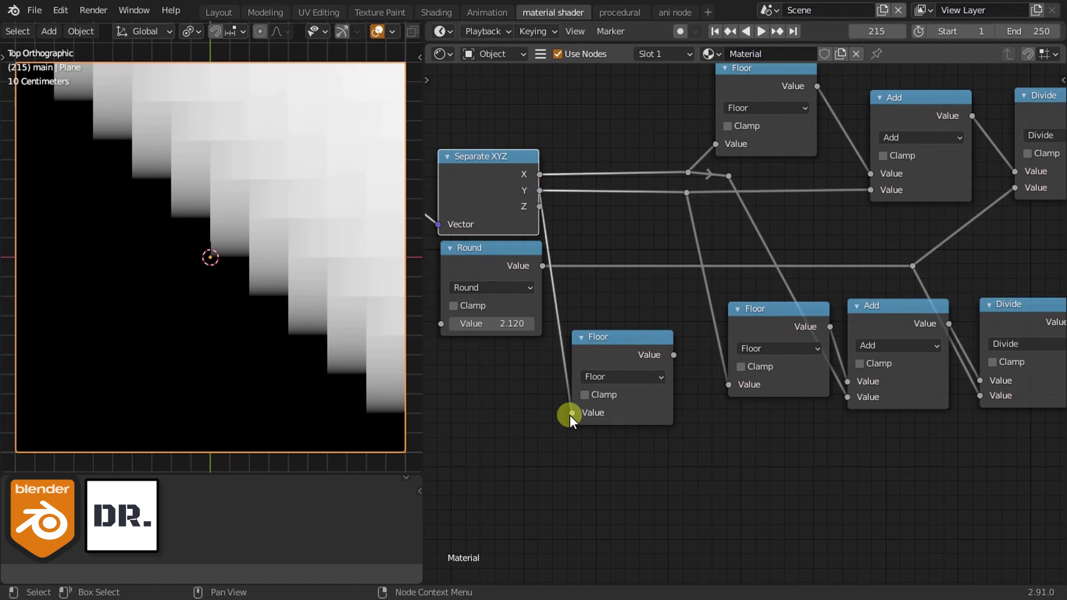
left_click(632, 376)
left_click(184, 416)
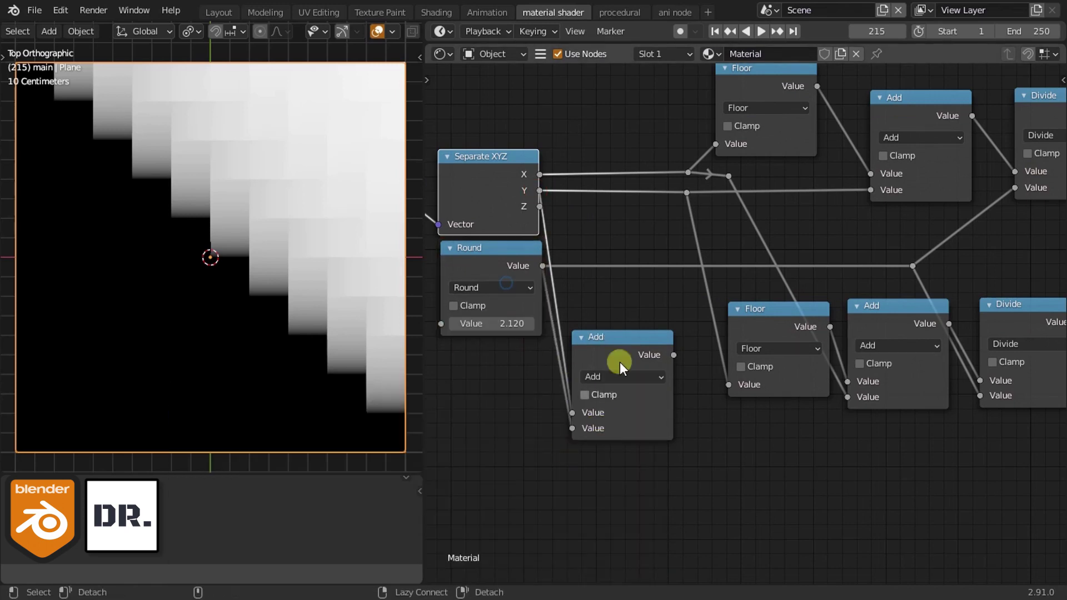
Step: Feed the Add result into the lower Floor node and move Combine XYZ nearer the Mix node
left_click_drag(617, 355, 630, 323)
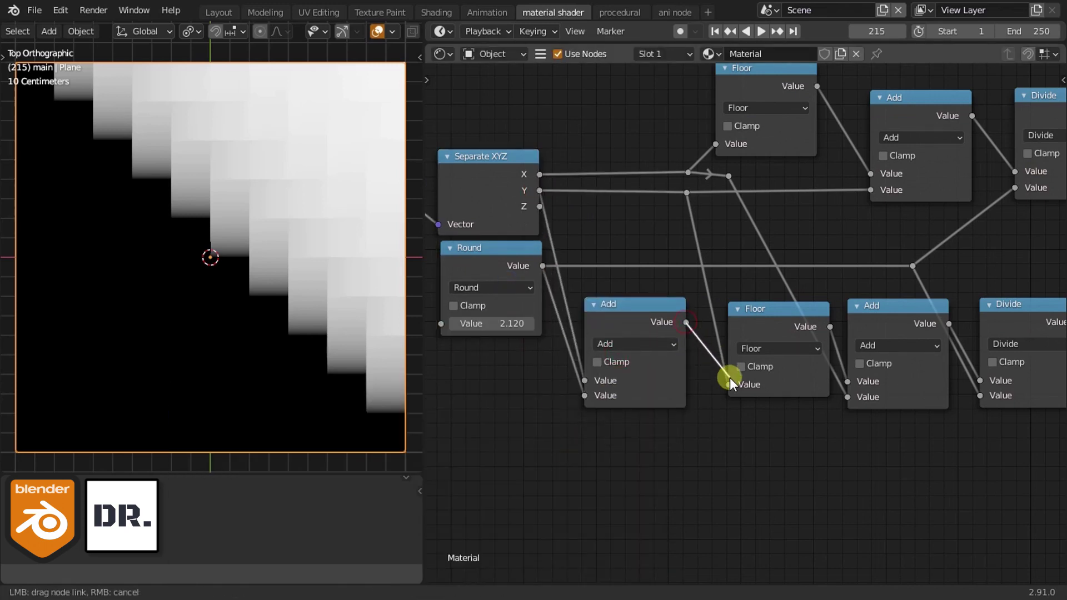
left_click_drag(729, 378, 731, 383)
scroll(897, 435, "down", 2)
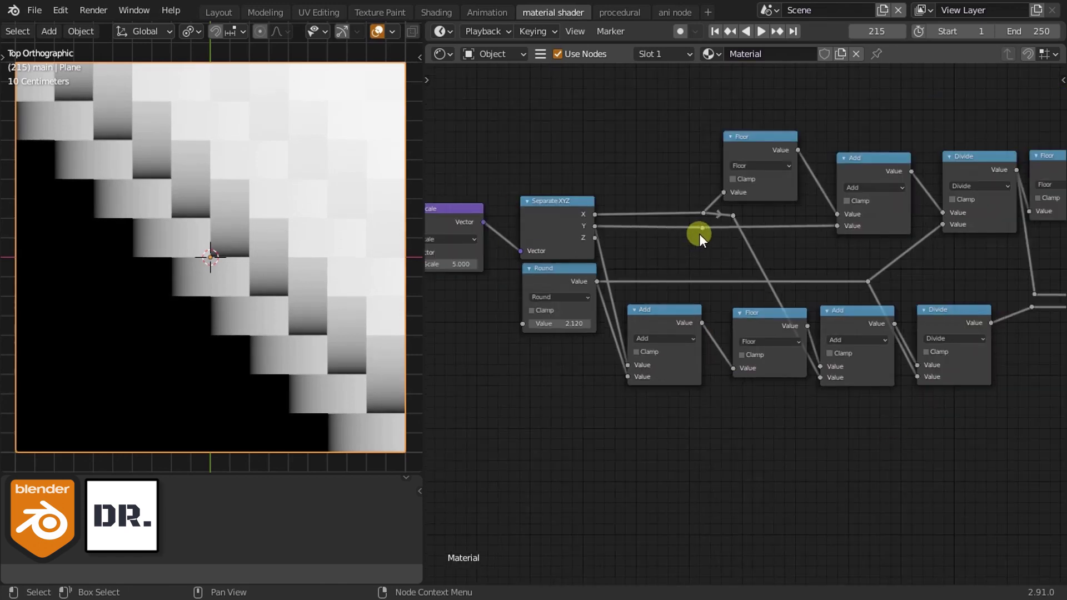
middle_click_drag(944, 357, 667, 381)
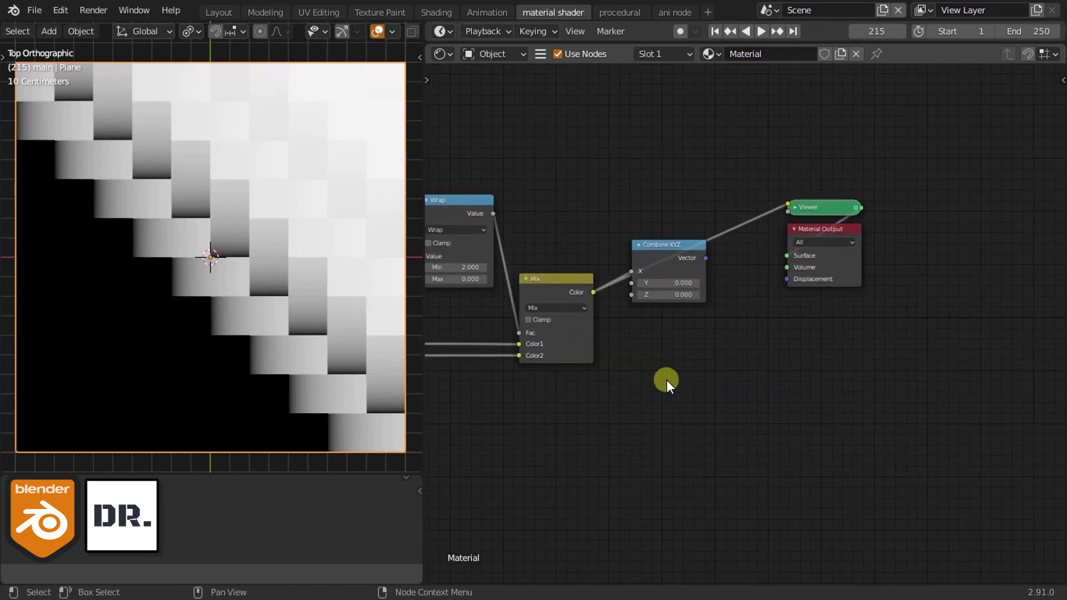
mouse_move(740, 259)
left_mouse_down()
mouse_move(732, 289)
mouse_move(717, 288)
left_mouse_up()
scroll(785, 461, "up", 8, "ctrl")
scroll(685, 448, "up", 3, "ctrl")
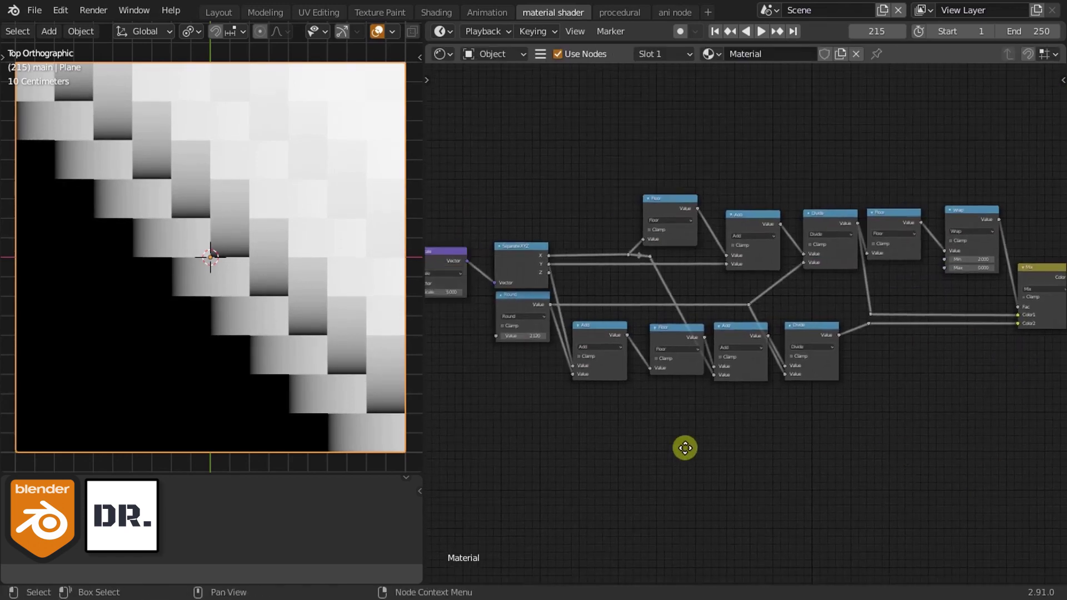
scroll(929, 361, "down", 4, "ctrl")
Step: Duplicate the Mix node below the original and route Round's output into its Color1
left_click(884, 286)
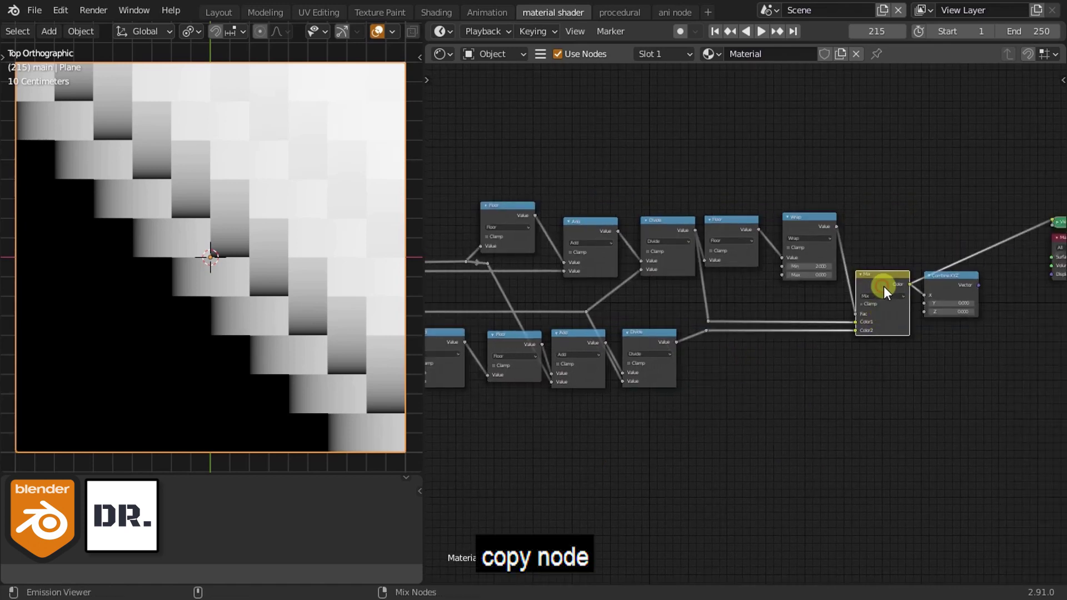
key("shift+d")
left_click(882, 373)
scroll(678, 444, "up", 3, "ctrl")
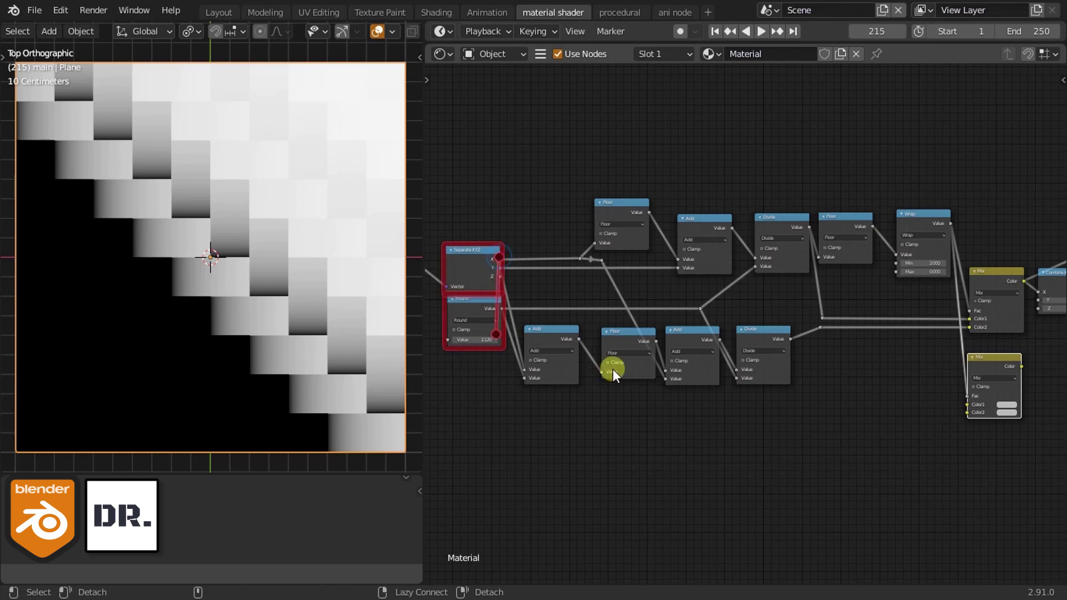
right_click_drag(613, 374, 1041, 398, "alt")
right_click_drag(850, 361, 850, 389, "shift")
mouse_move(850, 381)
left_mouse_down()
mouse_move(457, 449)
mouse_move(509, 449)
left_mouse_up()
left_click(506, 447)
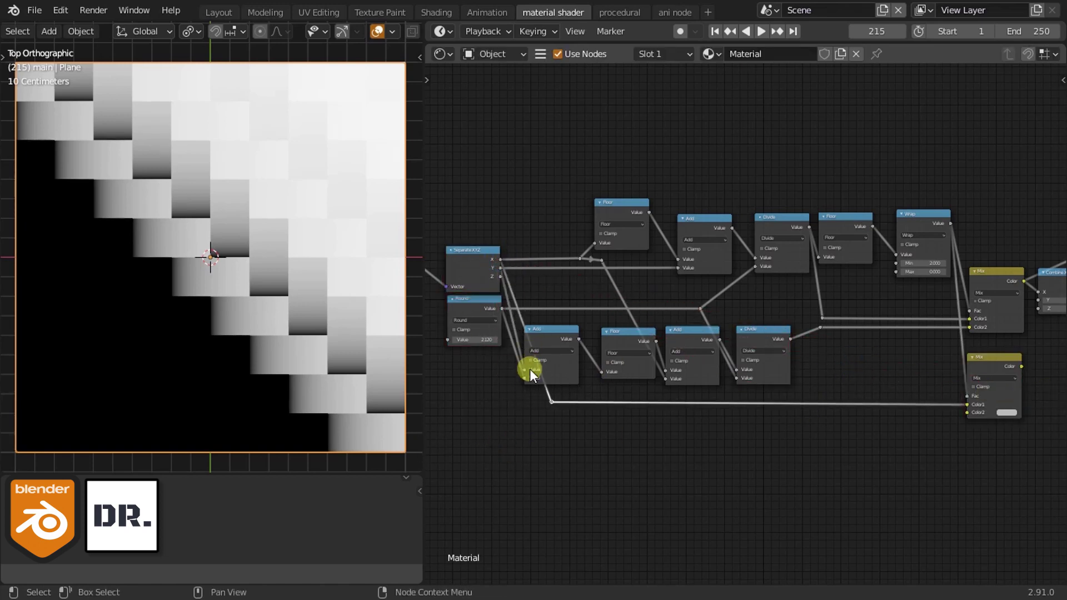
Step: Route the Add output into the new Mix's Color2 and connect that Mix to Combine XYZ Y
right_click_drag(577, 411, 955, 430, "alt")
right_click_drag(767, 389, 756, 426, "shift")
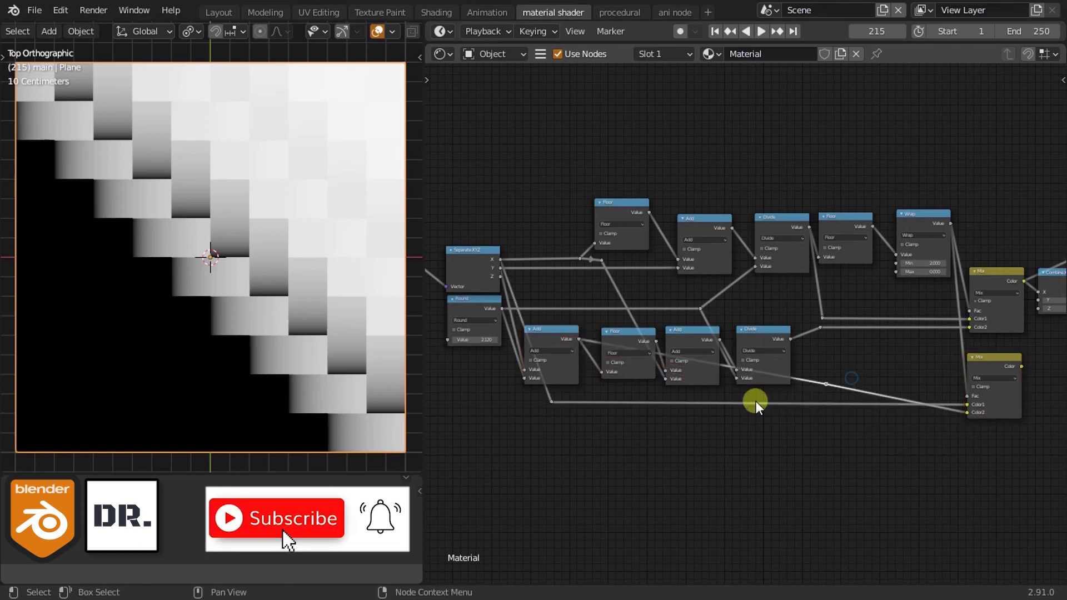
left_click_drag(755, 412, 457, 426)
left_click(465, 425)
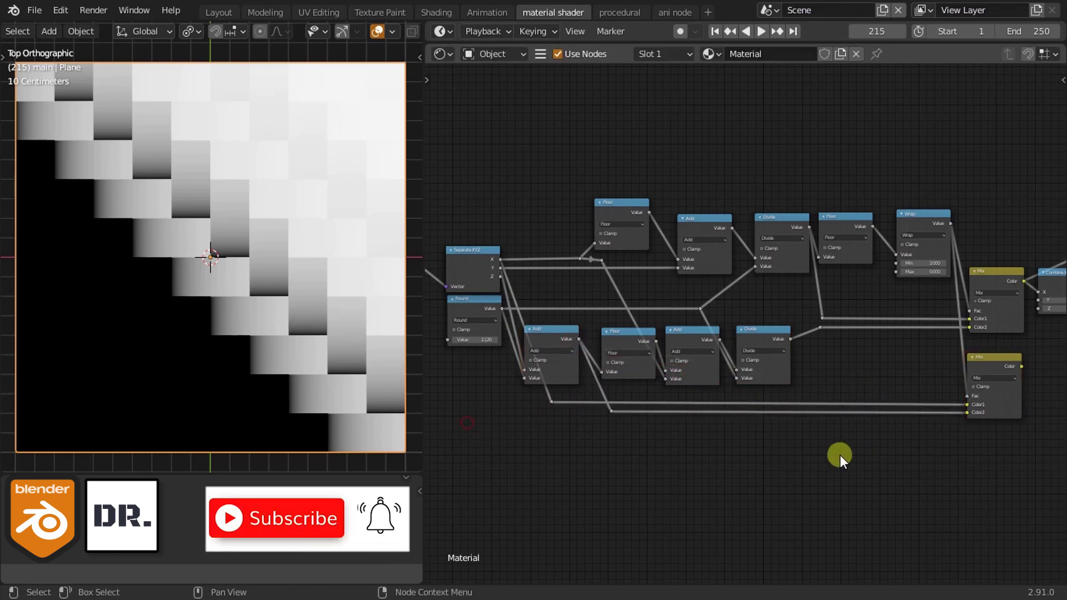
scroll(789, 477, "up", 3)
scroll(789, 477, "up", 2)
right_click_drag(773, 436, 803, 365, "alt")
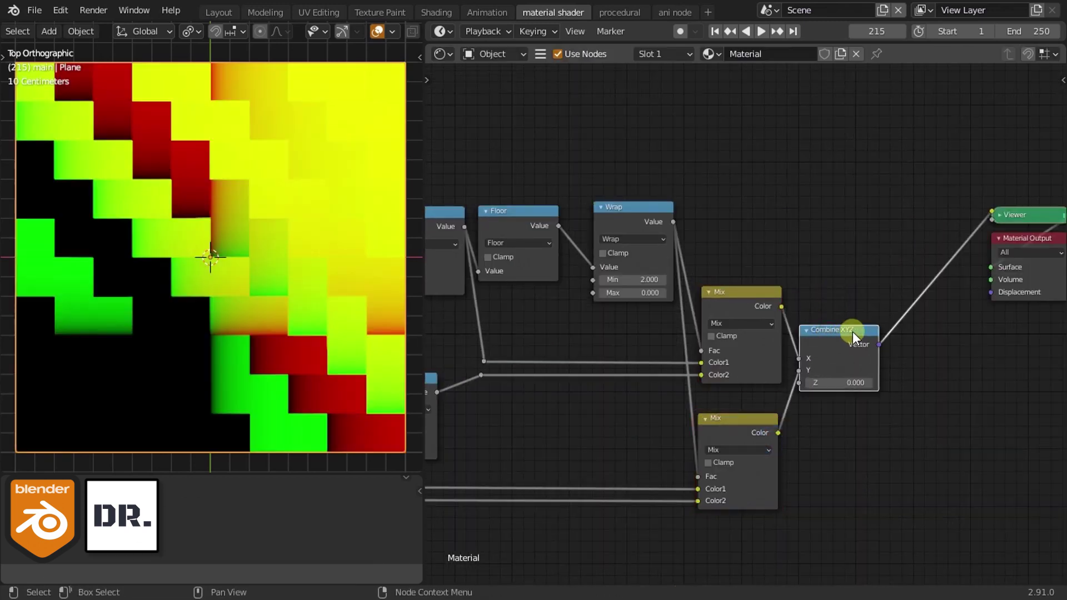
Step: Move the Viewer and Material Output nodes further right
scroll(867, 355, "down", 3)
left_click_drag(785, 382, 881, 173)
left_click_drag(806, 268, 821, 408)
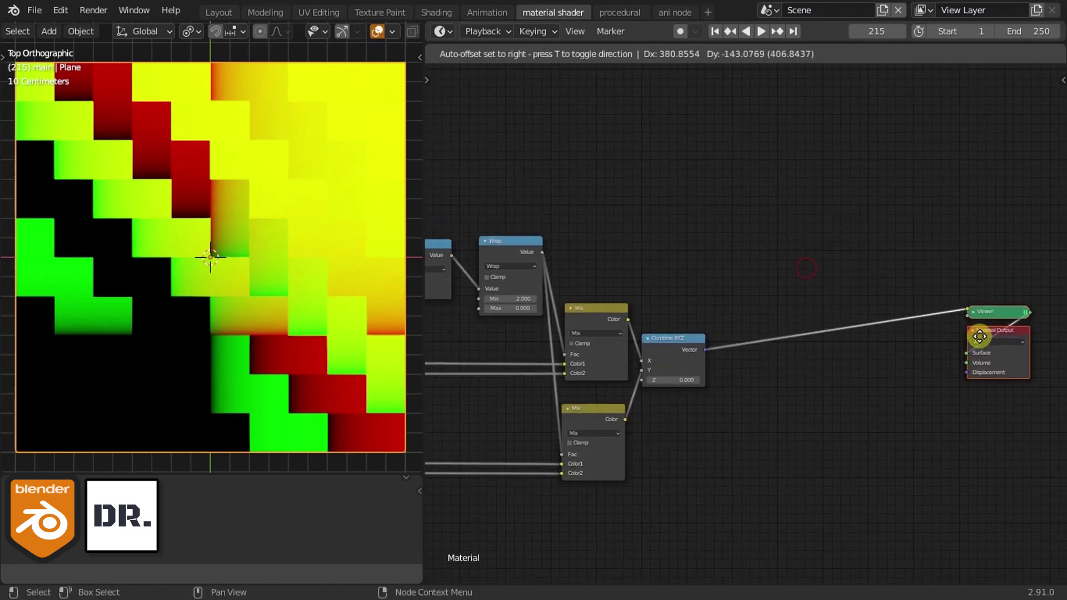
scroll(752, 341, "up", 1)
Step: Add a Vector Math node set to Floor after Combine XYZ, inserted on the output link
key("shift+a")
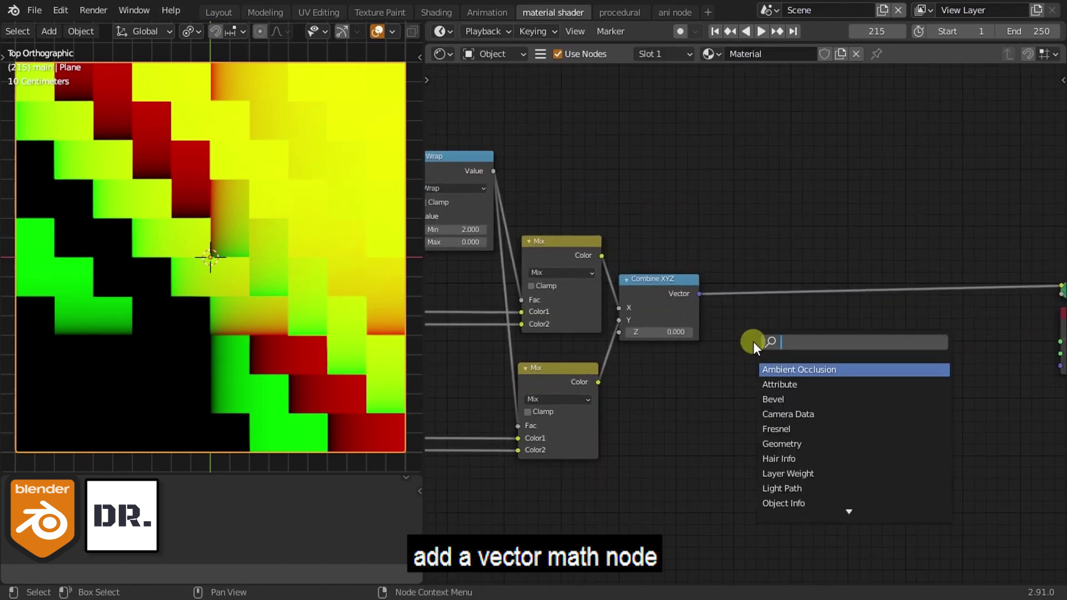
type("math")
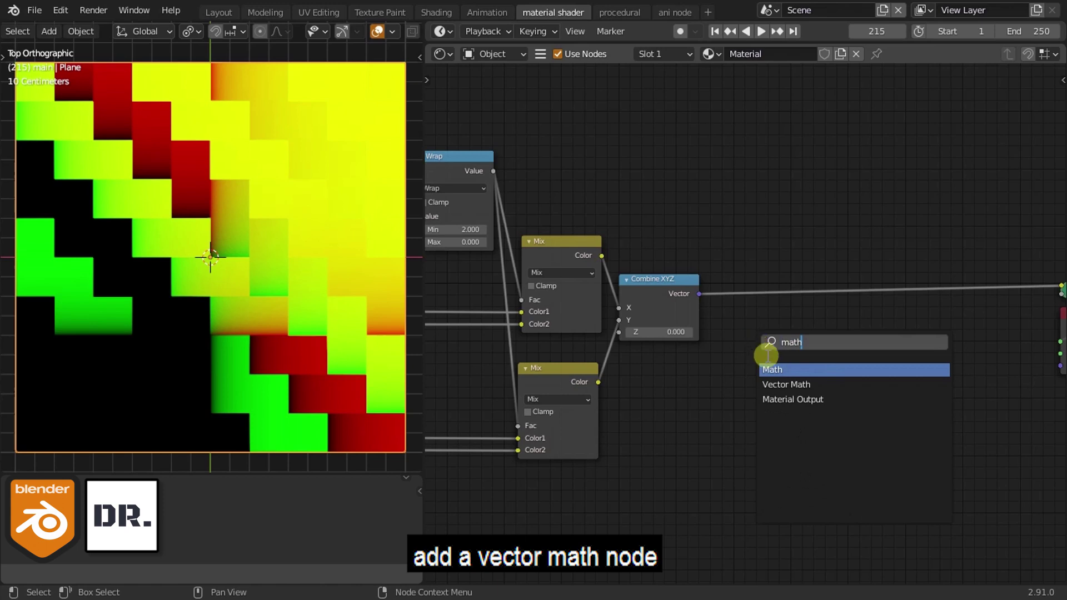
left_click(770, 384)
left_click_drag(717, 306, 748, 370)
scroll(748, 370, "up", 1)
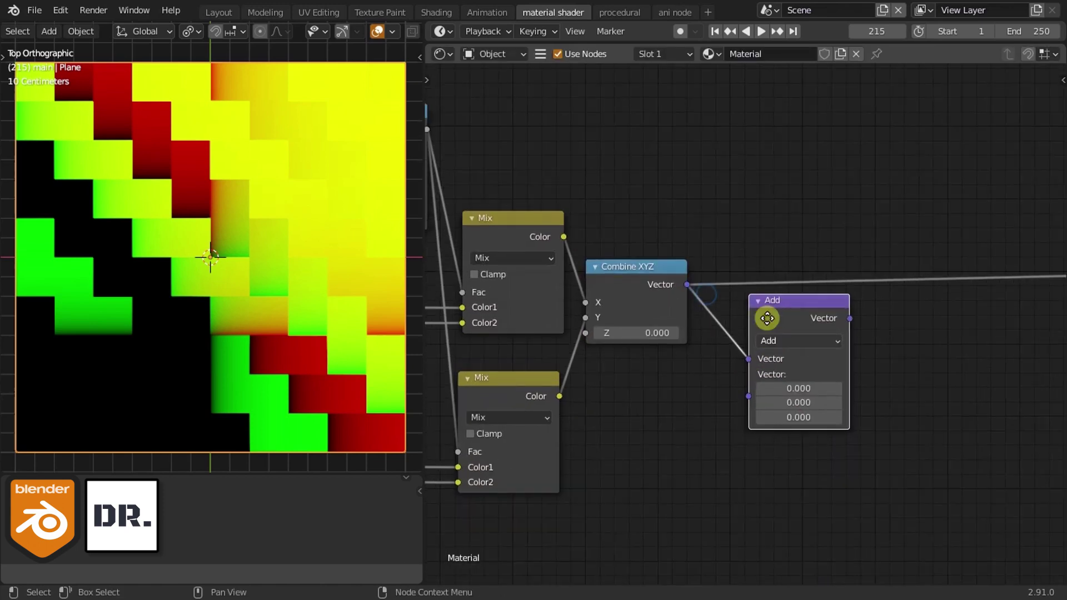
left_click(768, 292)
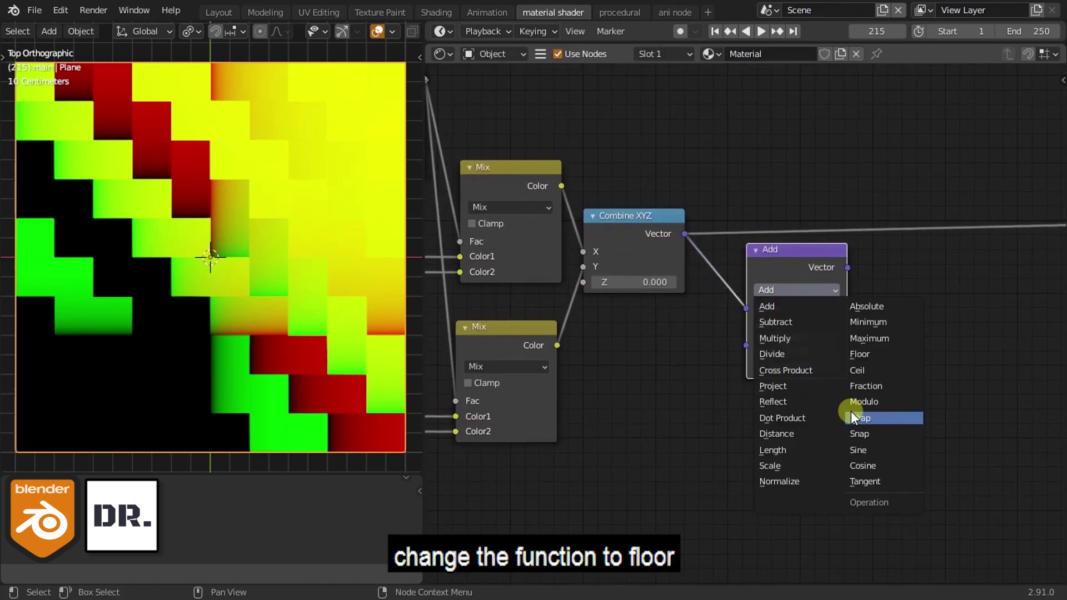
left_click(874, 359)
left_click_drag(805, 264, 796, 272)
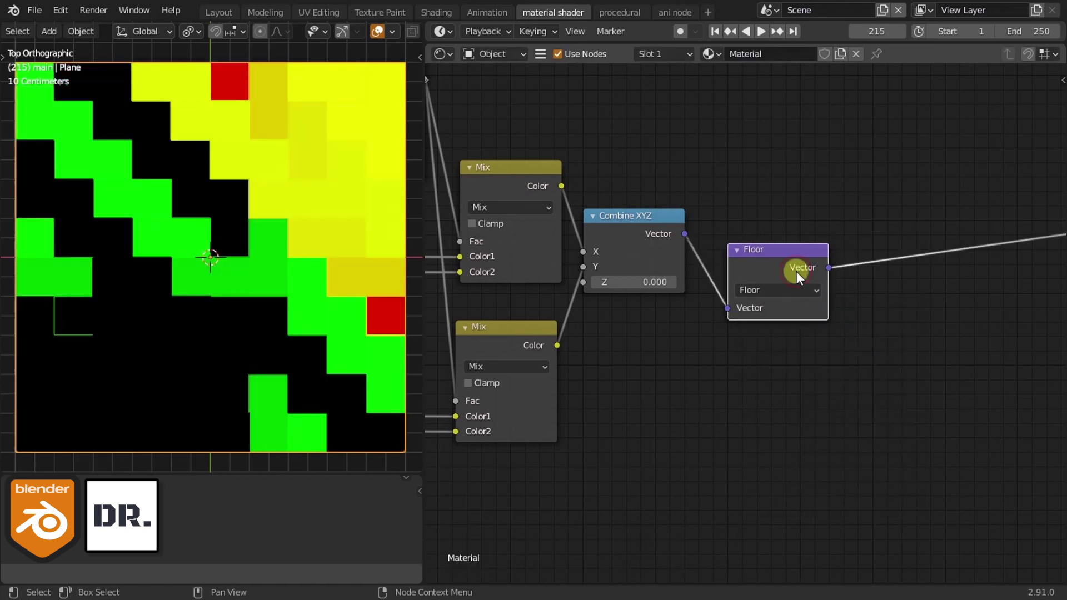
key("shift+a")
left_click(889, 382)
Step: Insert a White Noise Texture after the Floor node and preview its Value output
type("w")
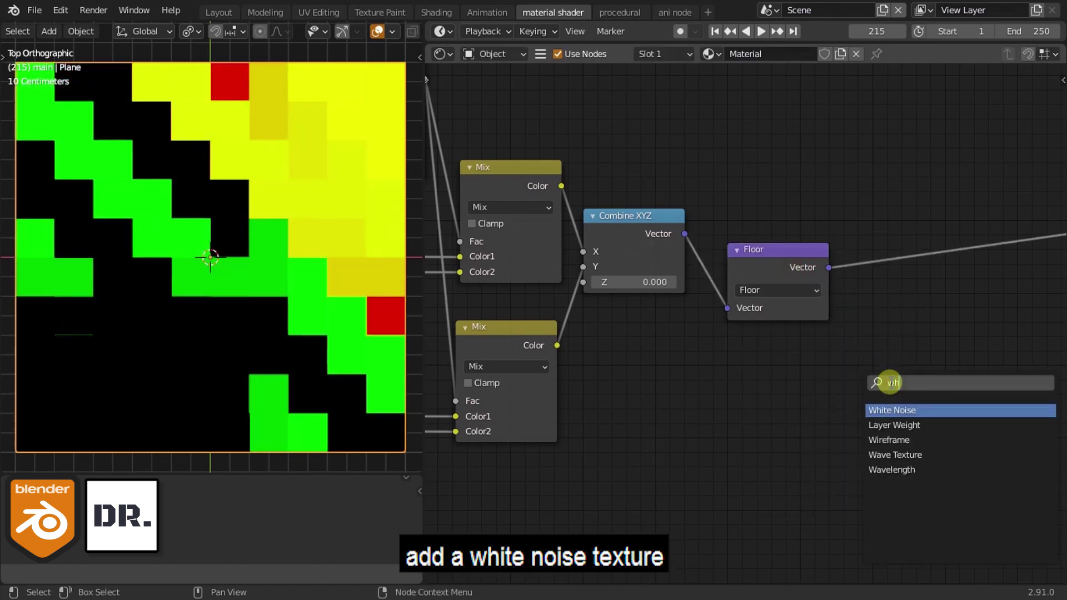
type("hi")
key("Return")
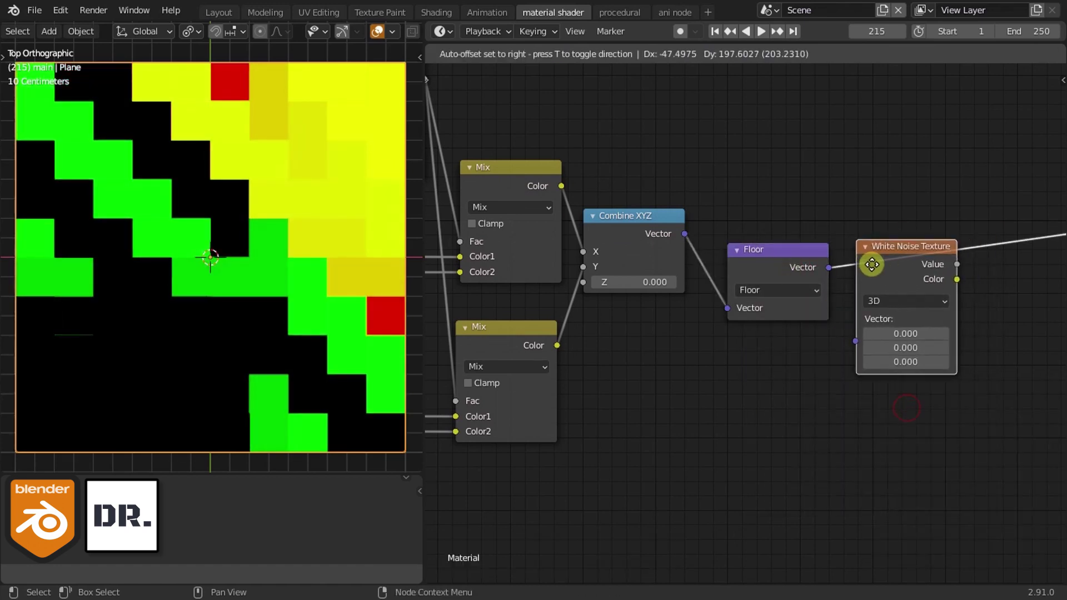
left_click(891, 271)
left_click_drag(928, 264, 896, 267)
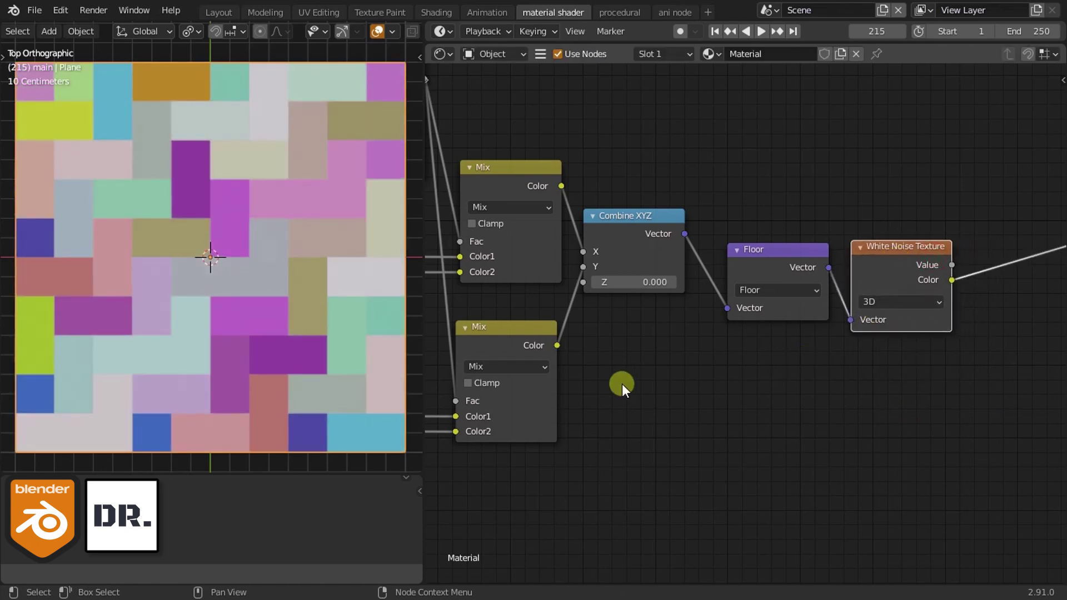
scroll(667, 378, "down", 2)
scroll(768, 422, "up", 2)
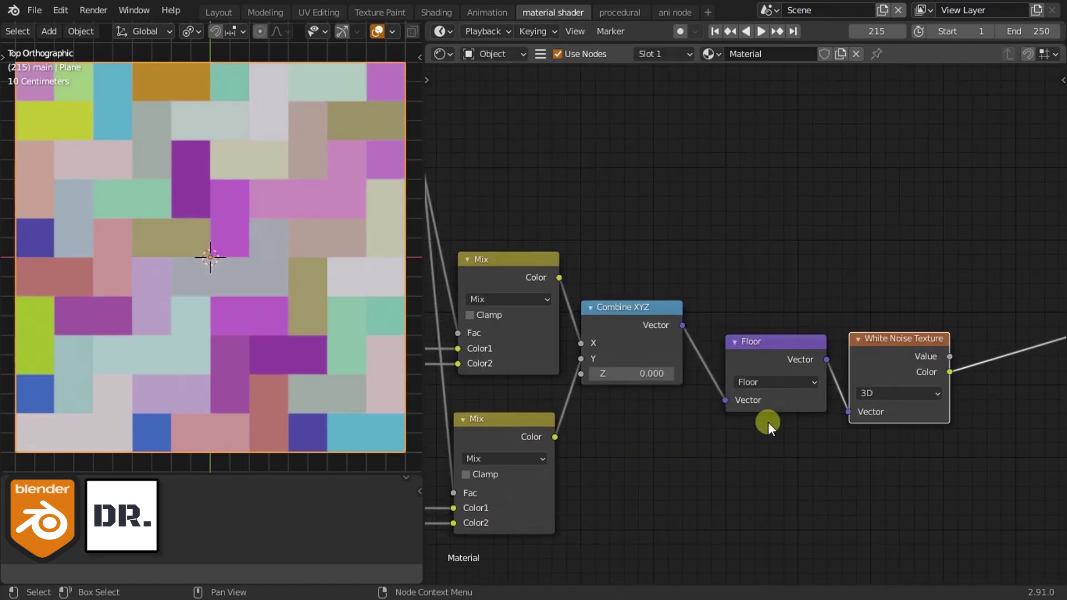
left_click(903, 364, "ctrl+shift")
key("shift+a")
left_click(768, 301)
Step: Add a Separate XYZ node fed by Combine XYZ's Vector and preview its X and Y outputs
type("se")
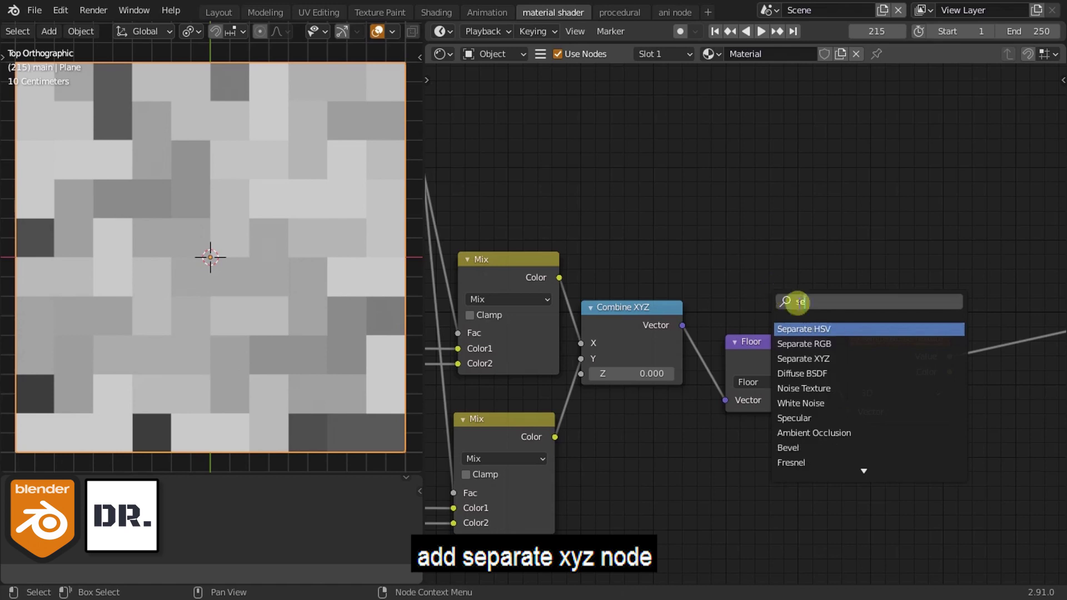
left_click(803, 358)
left_click(769, 234)
left_click_drag(683, 325, 726, 258)
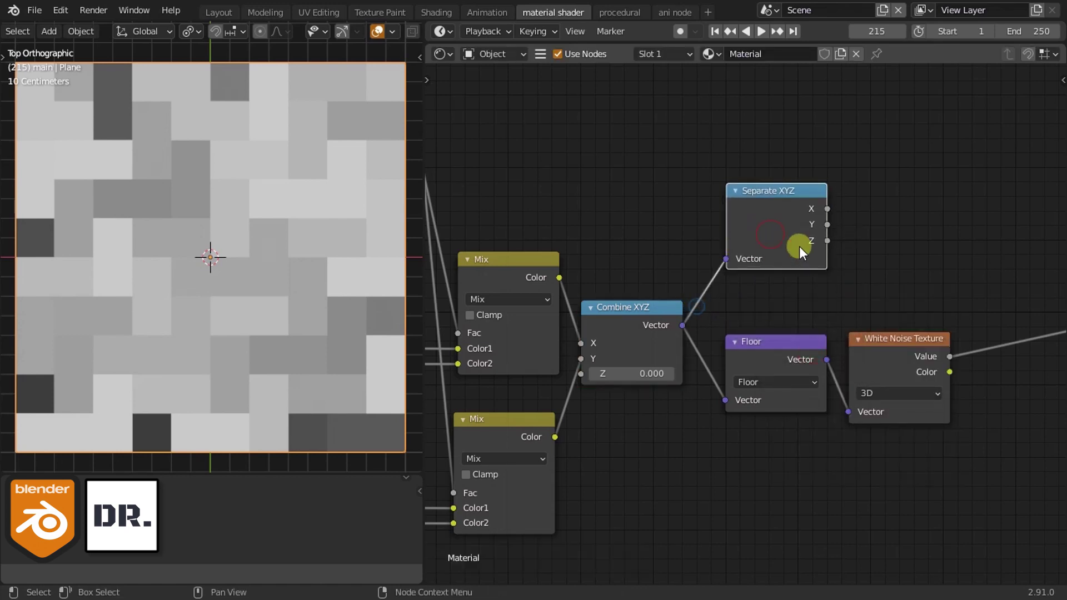
middle_click_drag(795, 211, 695, 242)
left_click(695, 243, "ctrl+shift")
left_click(694, 242, "ctrl+shift")
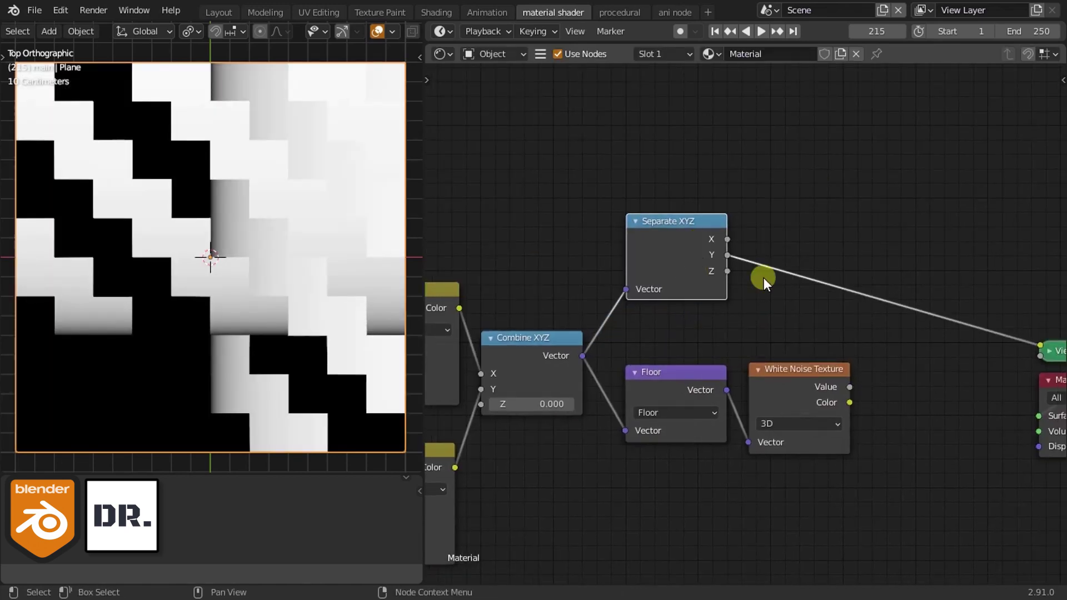
middle_click_drag(764, 278, 733, 329)
Step: Add a Math node set to Ping-pong on Separate XYZ X and preview it
key("shift+a")
left_click(732, 328)
type("math")
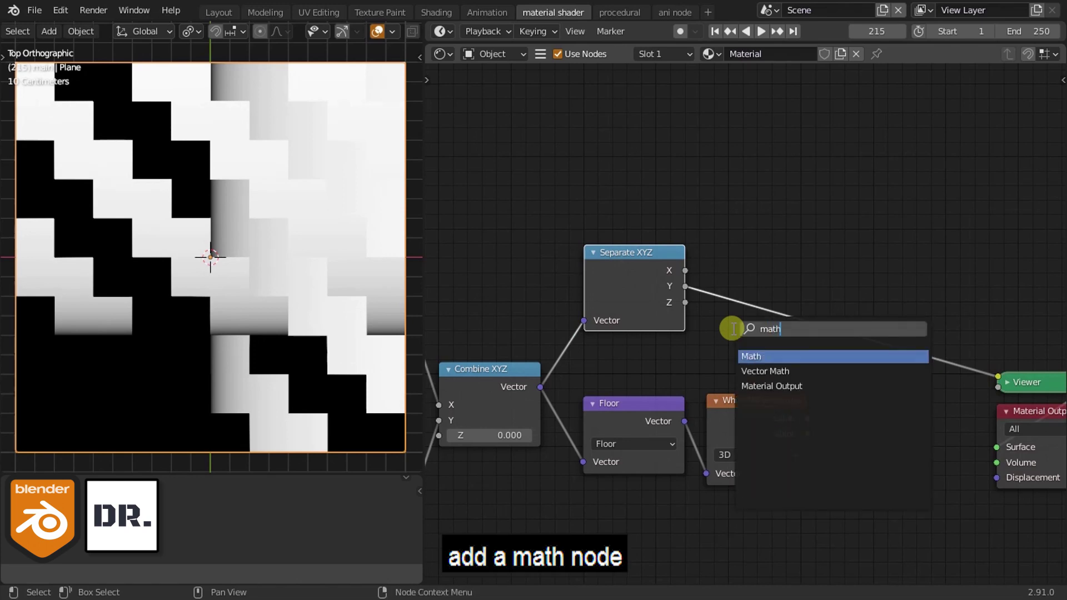
left_click(750, 350)
left_click_drag(685, 270, 737, 215)
left_click(788, 180)
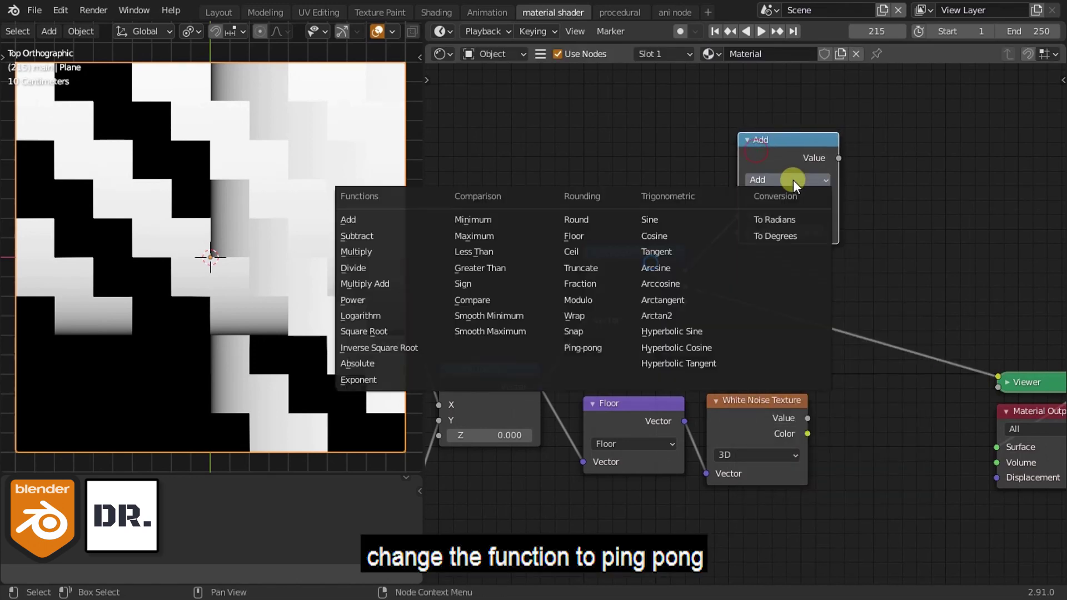
left_click(564, 348)
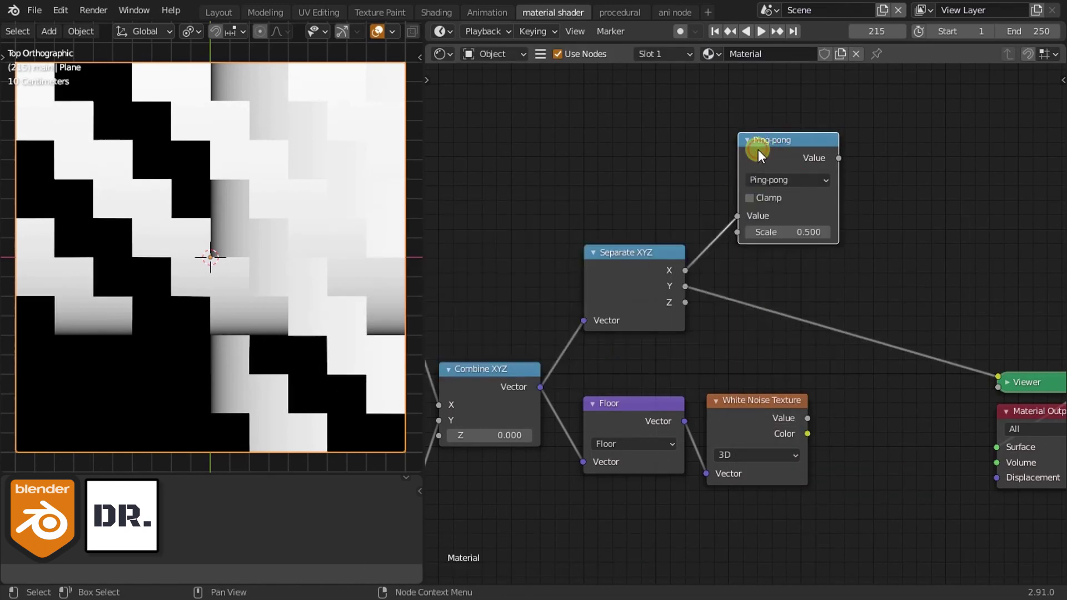
left_click(782, 149, "ctrl+shift")
left_click_drag(781, 145, 751, 148)
Step: Duplicate the Ping-pong node for Separate XYZ Y and preview the second output
key("shift+d")
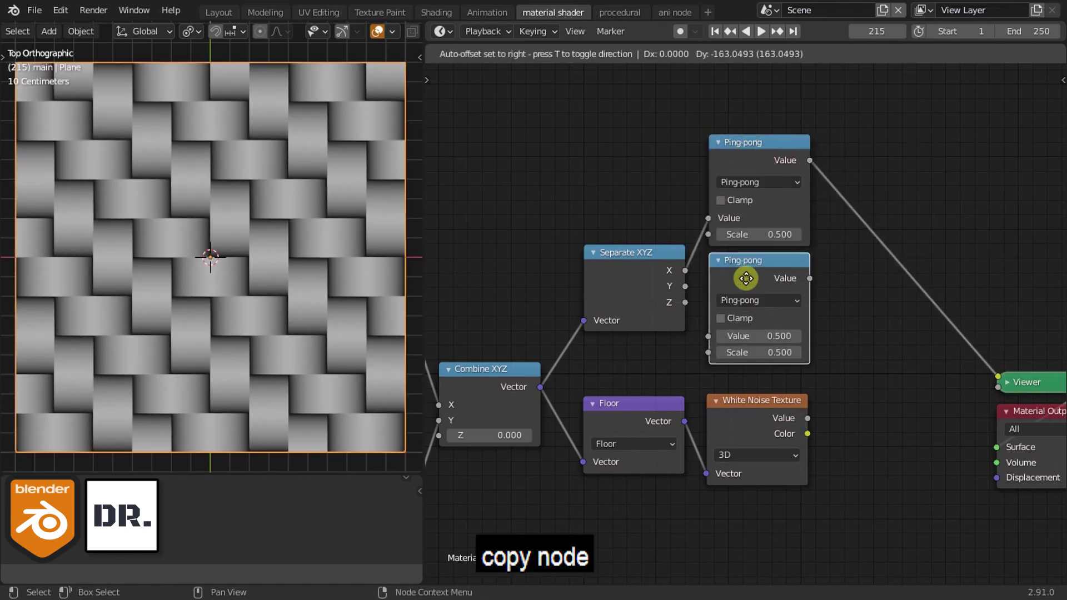
left_click(739, 274)
left_click_drag(685, 286, 709, 339)
left_click(760, 262, "ctrl+shift")
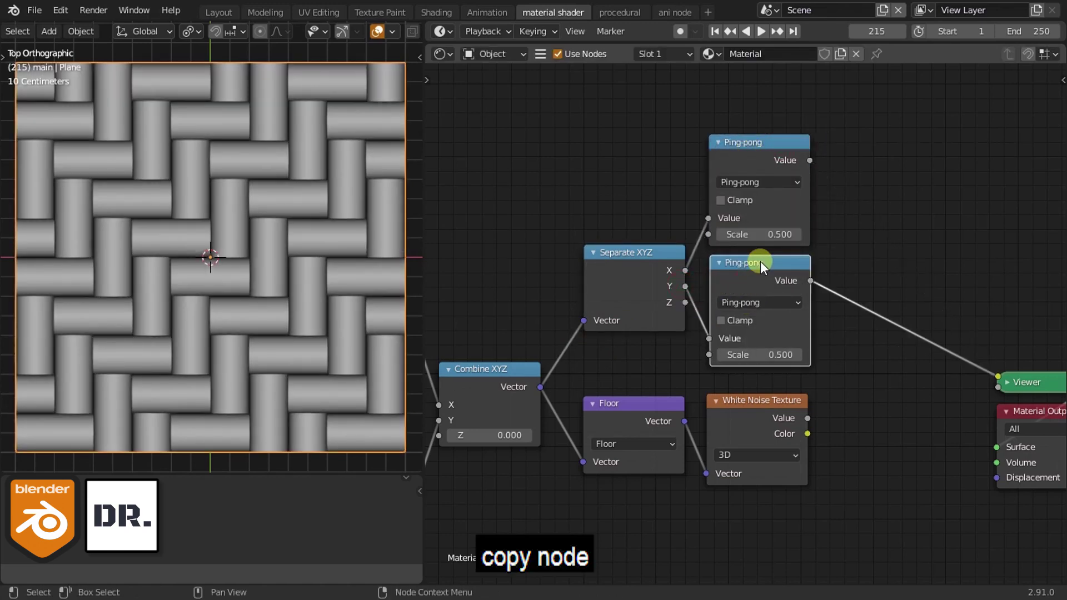
middle_click_drag(889, 323, 751, 338)
scroll(751, 338, "down", 1)
Step: Combine both Ping-pong outputs in a Minimum node and move Viewer and Material Output beside it
key("shift+d")
left_click(888, 213)
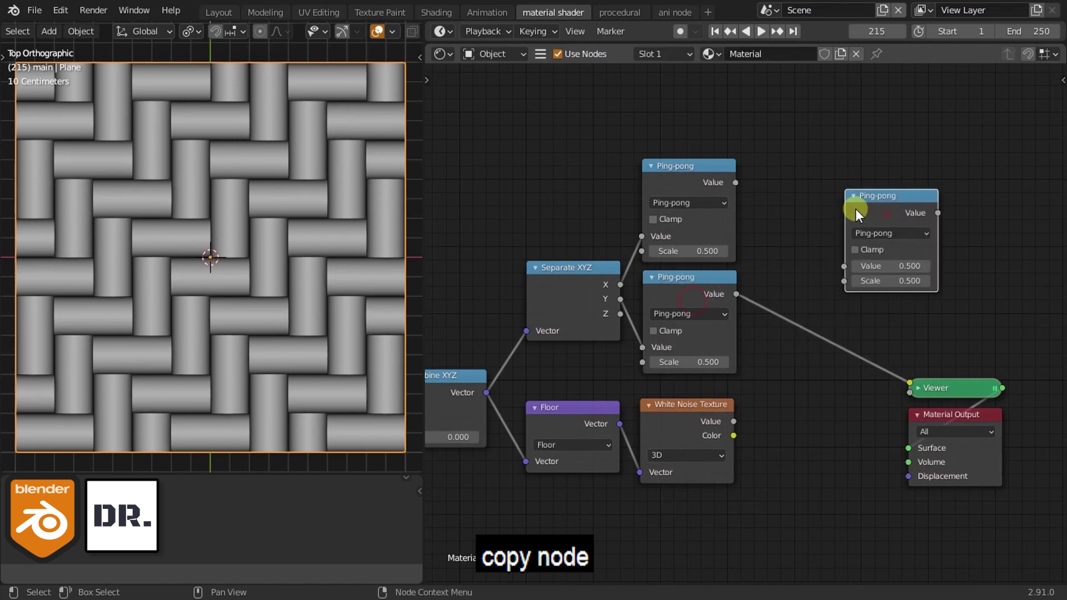
left_click_drag(846, 265, 736, 183)
left_click(892, 233)
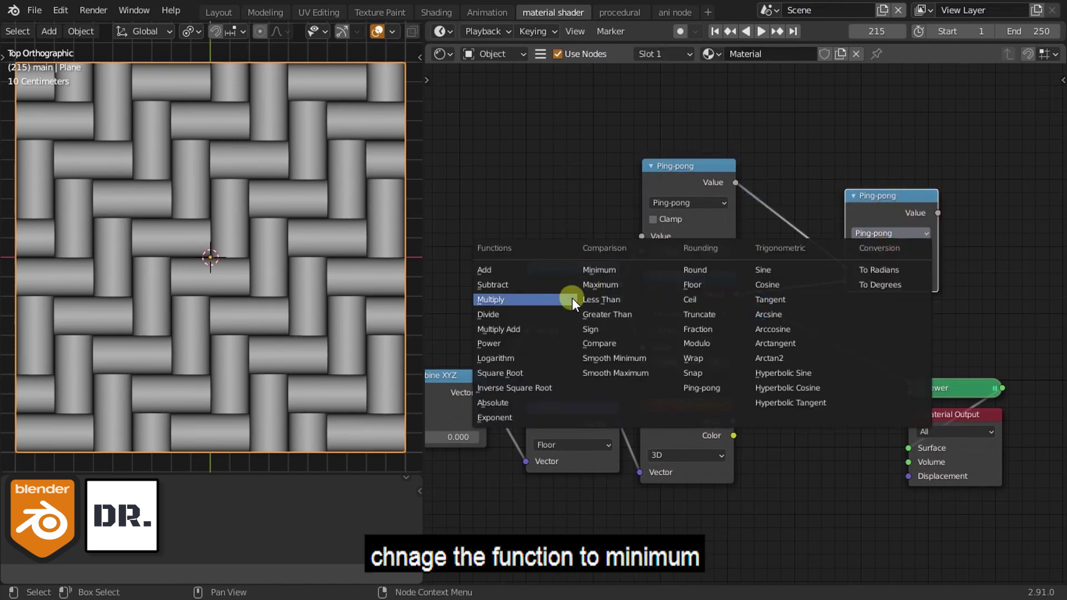
left_click(602, 286)
left_click(861, 233)
left_click(621, 270)
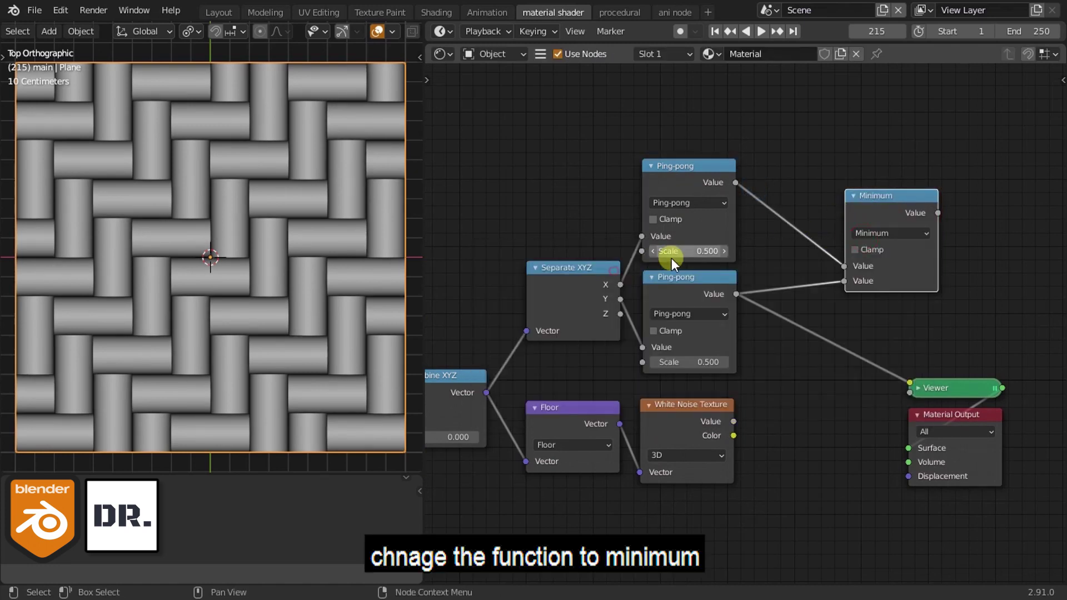
left_click_drag(907, 218, 884, 229)
middle_click_drag(967, 306, 742, 311)
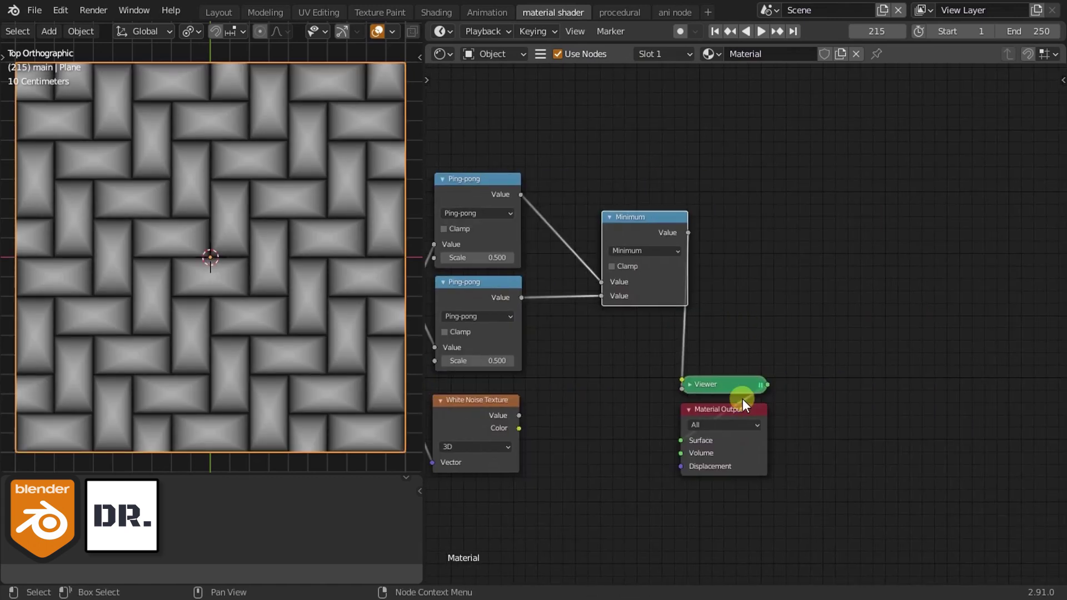
mouse_move(749, 399)
left_mouse_down()
mouse_move(1000, 267)
mouse_move(1015, 272)
left_mouse_up()
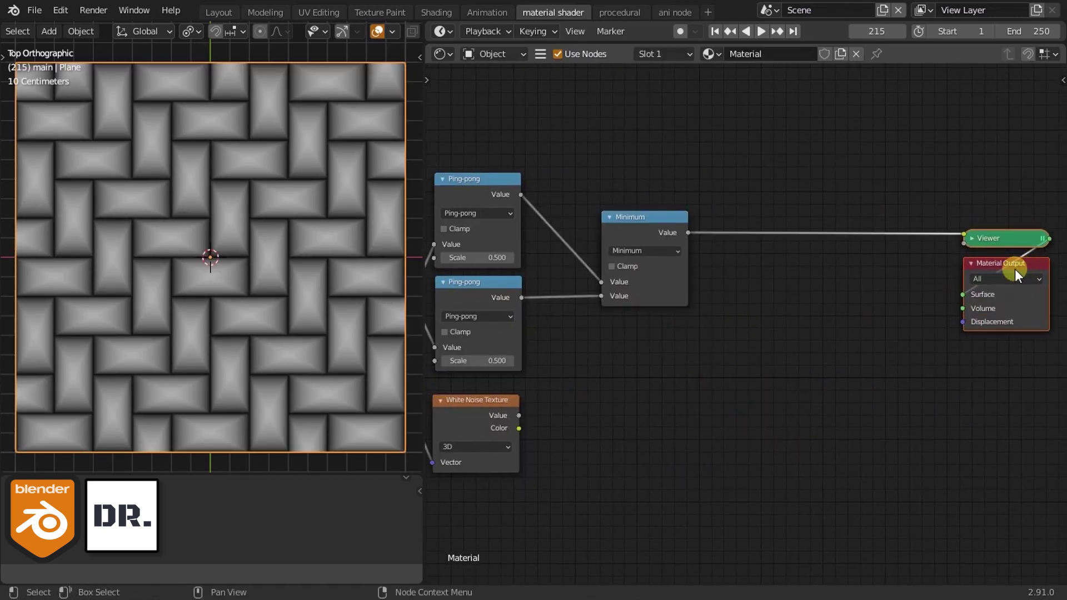
Step: Insert a Map Range node between Minimum and the Viewer with From Max set to 0.1
key("shift+a")
left_click(754, 375)
type("map")
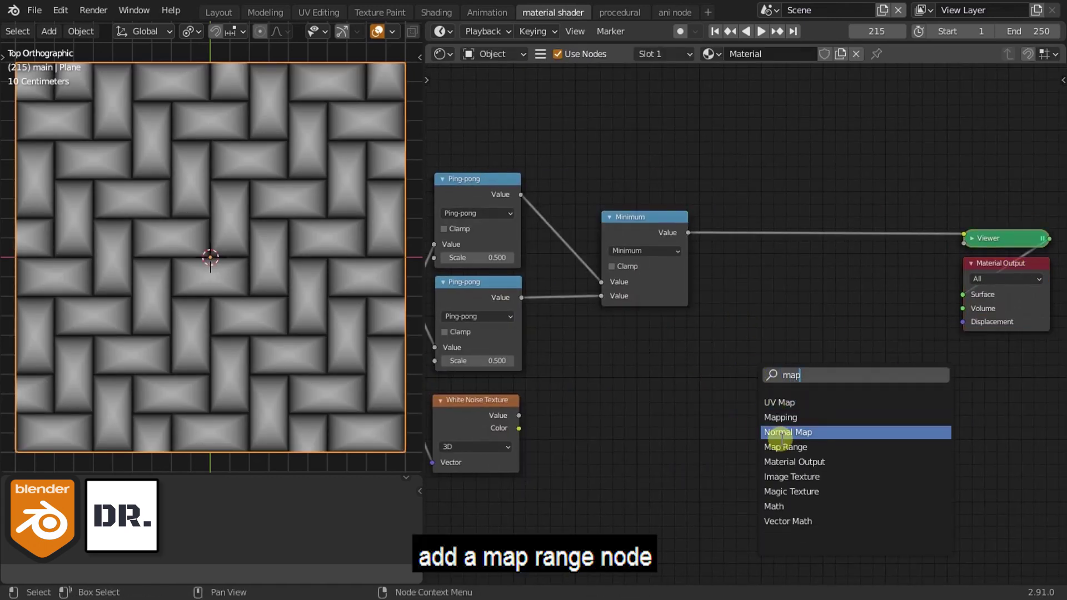
left_click(780, 447)
scroll(751, 334, "up", 2)
left_click(751, 333)
left_click_drag(667, 199, 713, 330)
left_click_drag(716, 270, 689, 207)
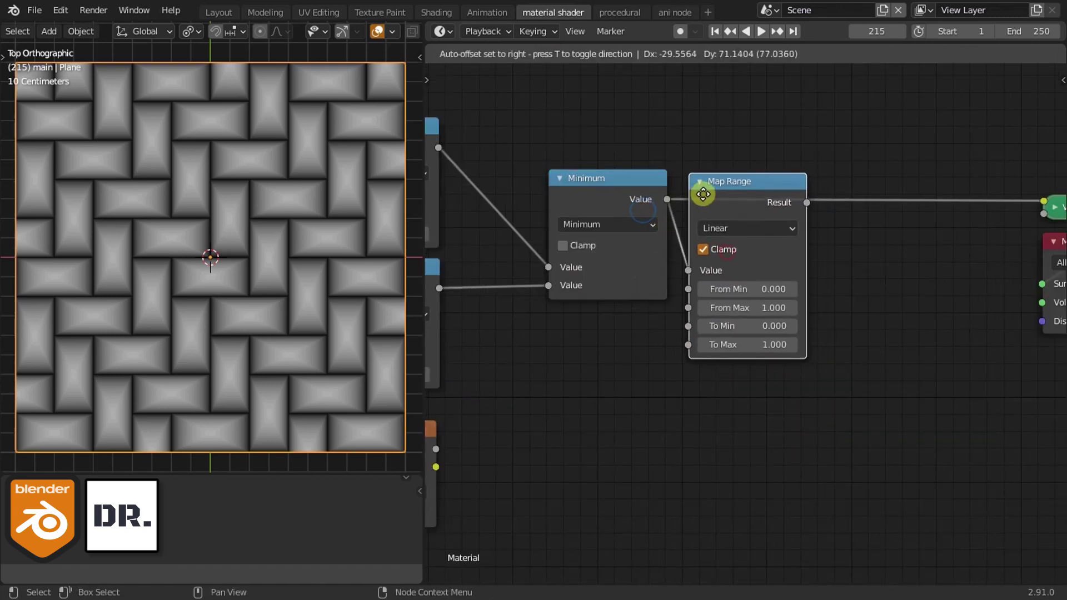
double_click(754, 304)
type("0.1")
key("Return")
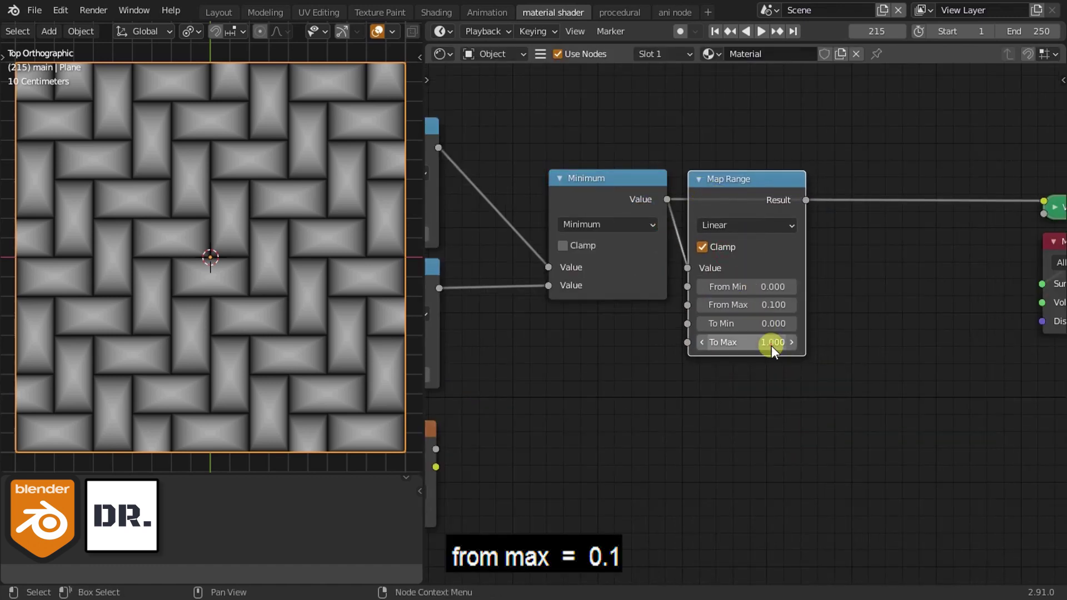
scroll(278, 239, "up", 3)
Step: Move the Minimum and Map Range nodes together to the right
scroll(595, 367, "down", 3)
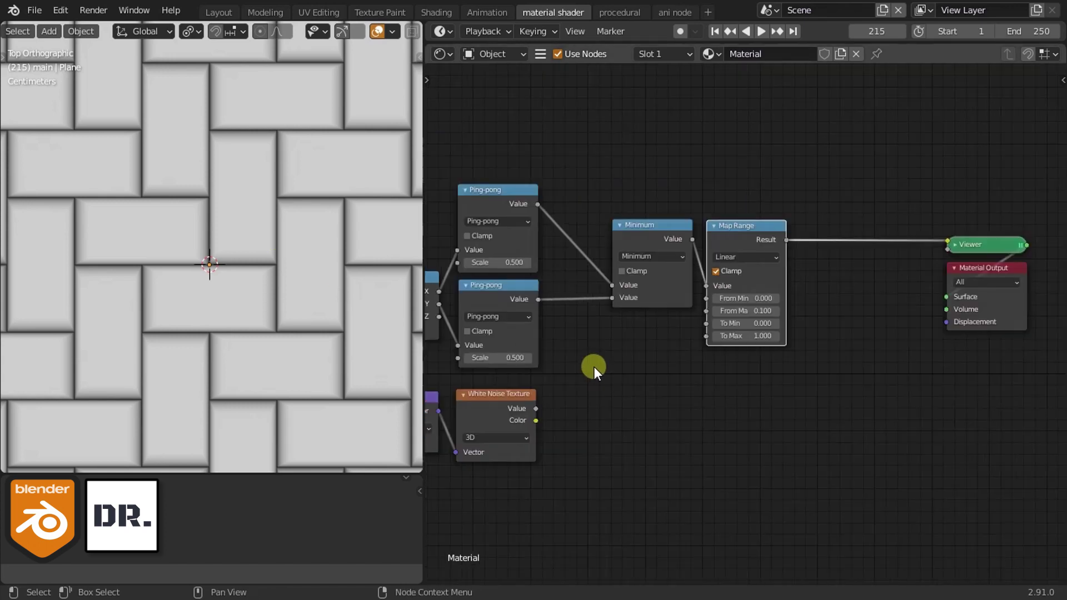
scroll(690, 381, "down", 3)
scroll(618, 372, "up", 1)
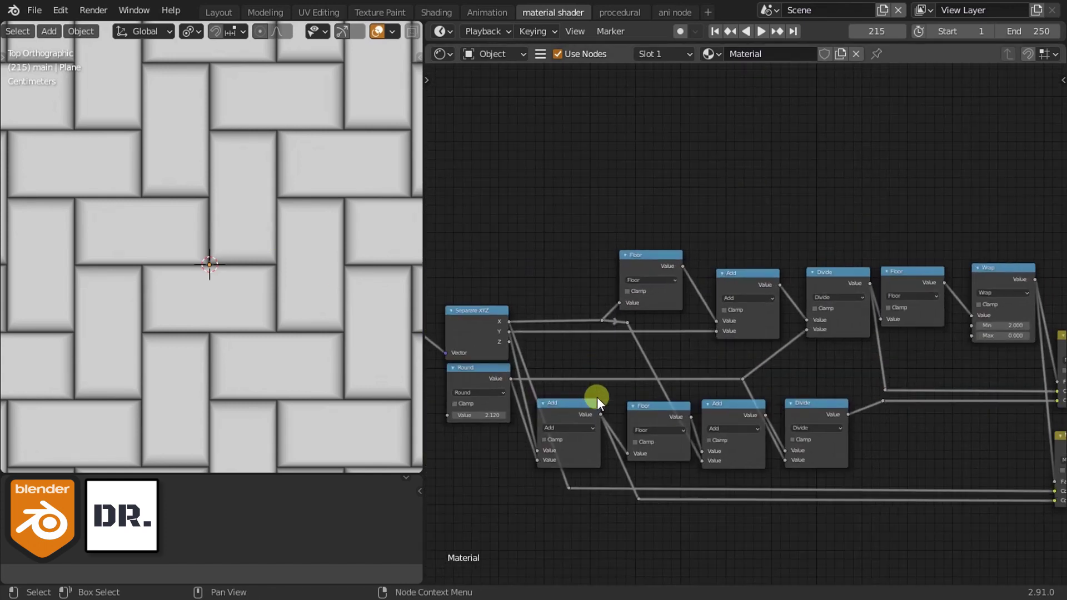
scroll(851, 416, "down", 5, "ctrl")
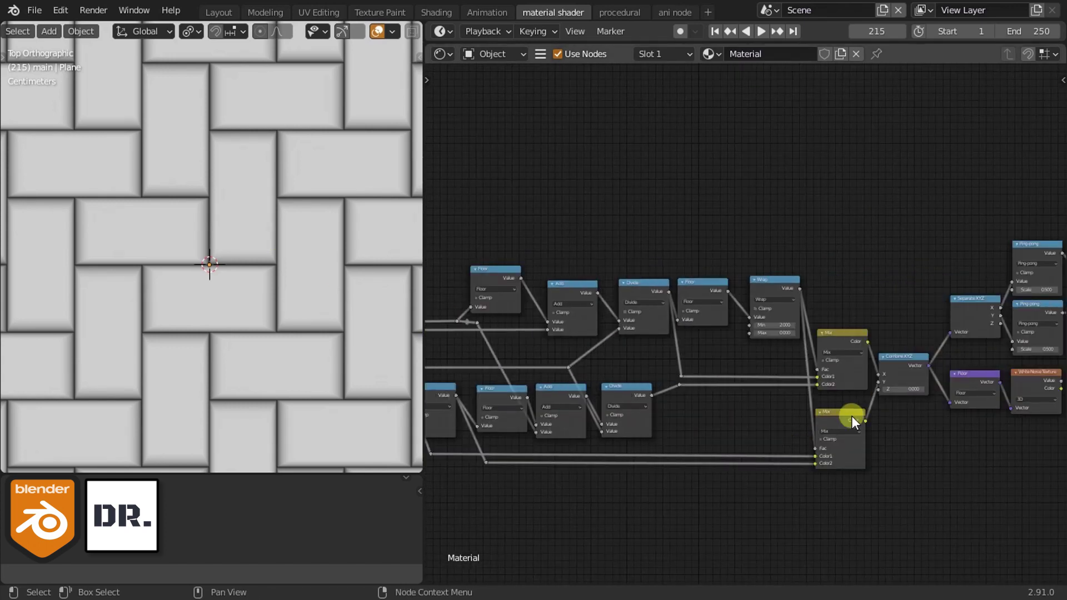
left_click_drag(638, 376, 762, 286)
left_click_drag(640, 273, 697, 274)
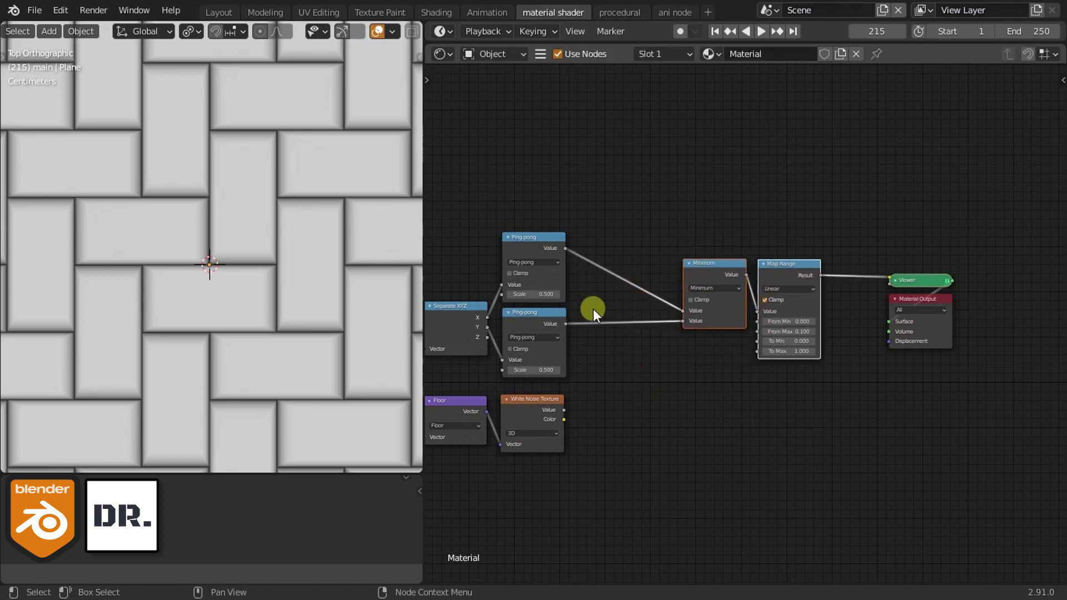
Step: Raise the Round node's value to 3.730
mouse_move(593, 304)
middle_mouse_down()
mouse_move(867, 369)
mouse_move(638, 400)
middle_mouse_up()
scroll(578, 411, "up", 2)
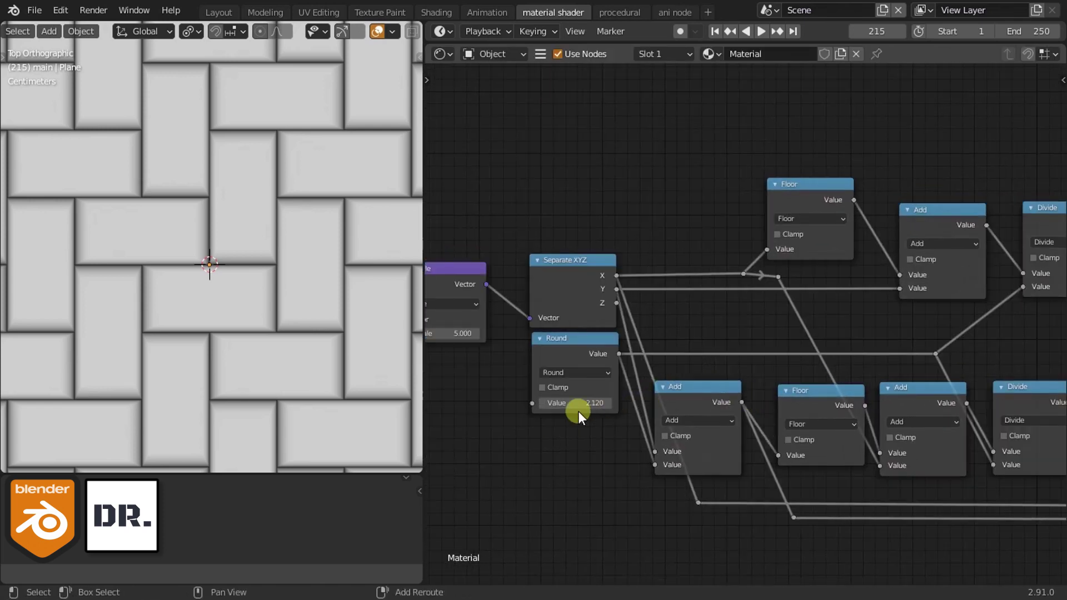
left_click_drag(578, 403, 669, 405)
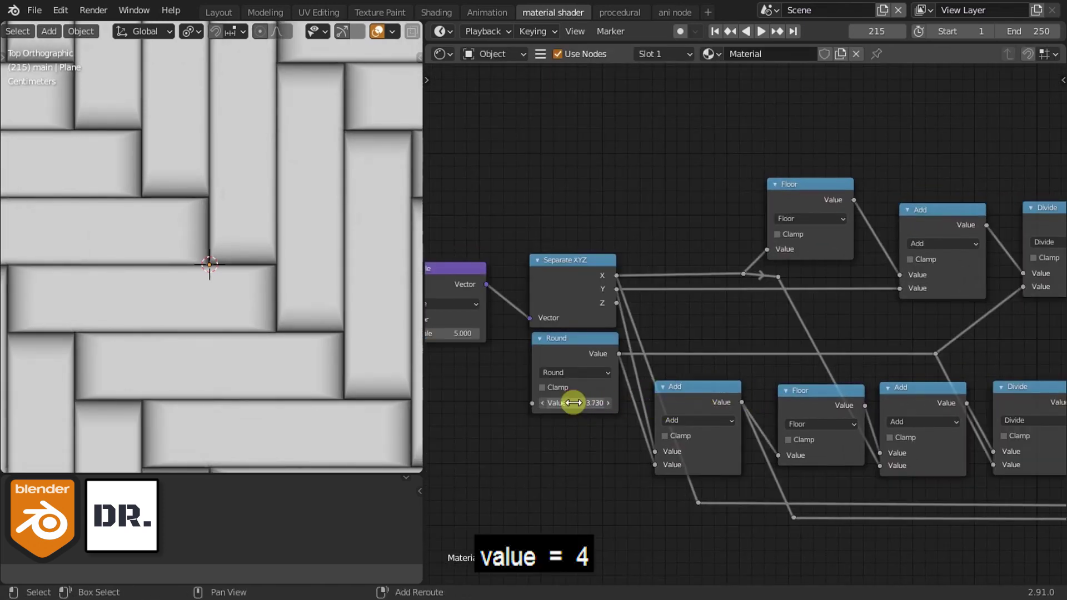
scroll(292, 308, "down", 5)
scroll(292, 308, "up", 1)
Step: Set the pattern's Scale value to 10
double_click(453, 333)
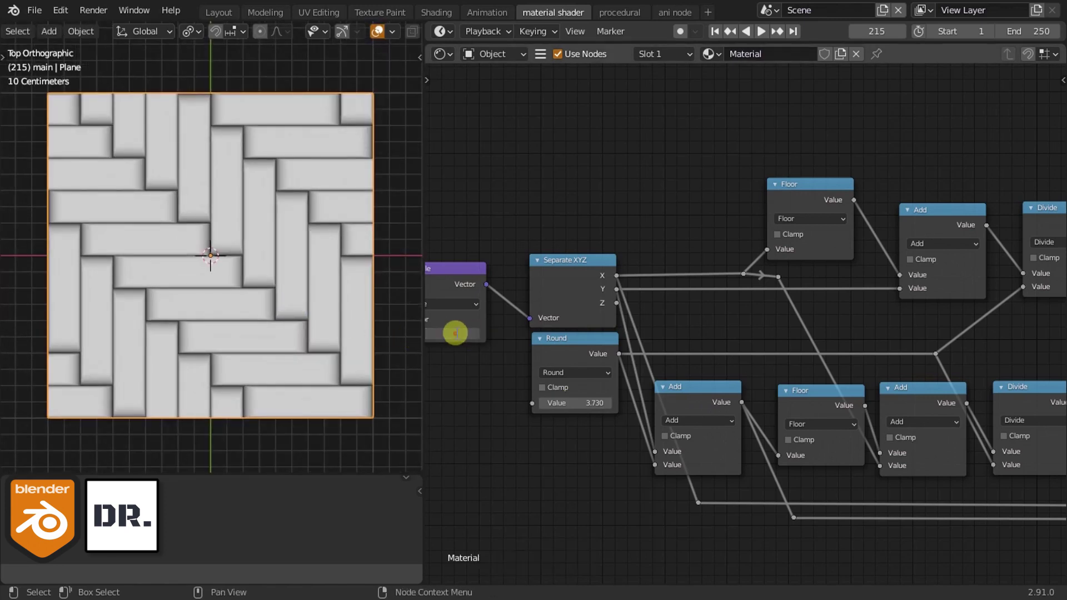
type("10")
key("Return")
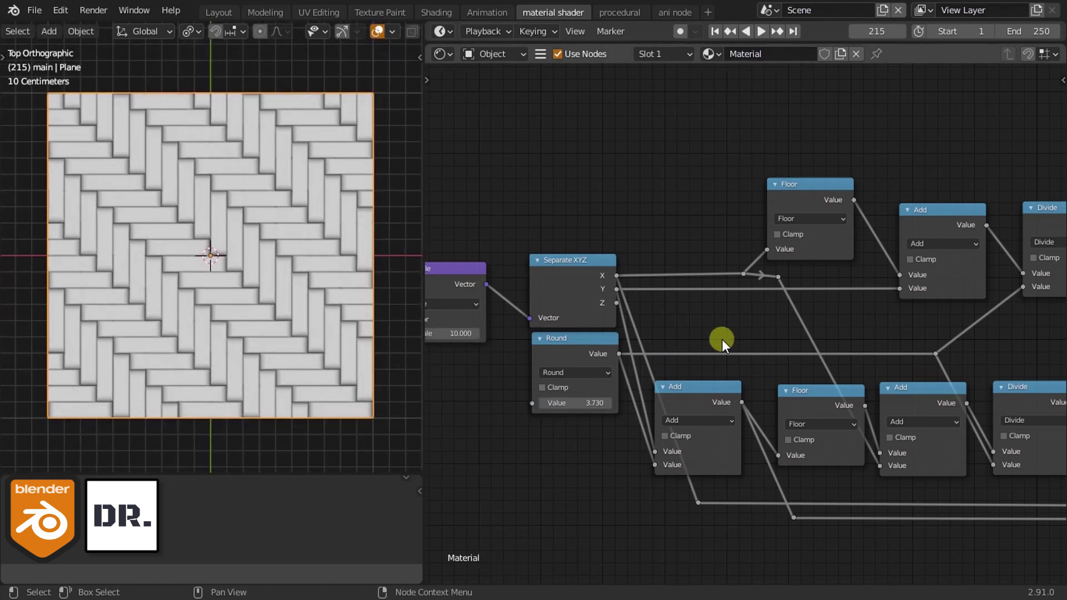
mouse_move(722, 339)
middle_mouse_down()
mouse_move(572, 361)
mouse_move(762, 353)
middle_mouse_up()
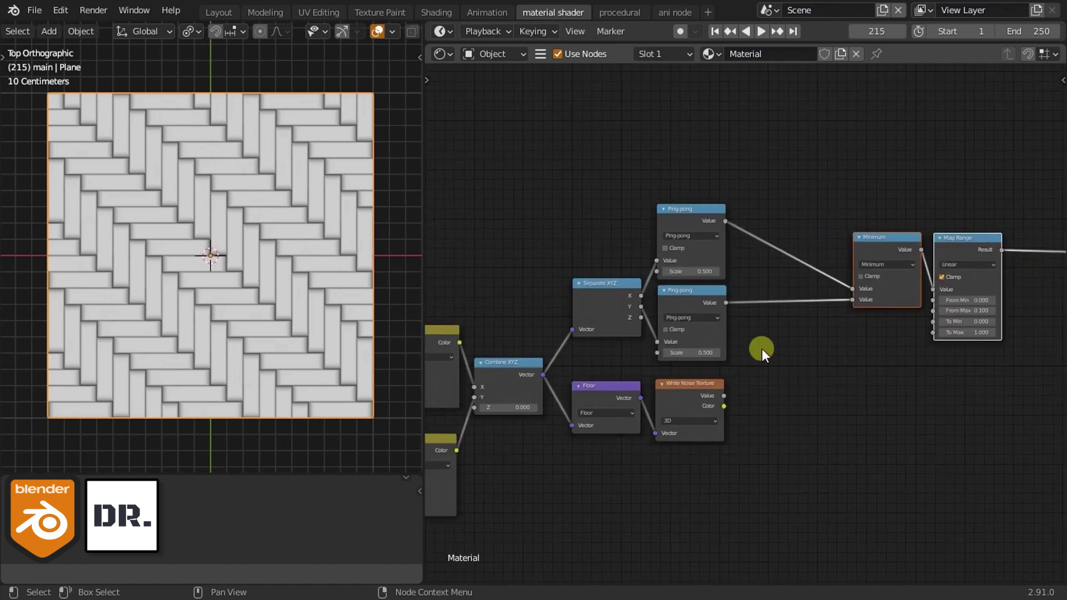
Step: Duplicate the Minimum node and place the copy next to the first Ping-pong
scroll(907, 232, "up", 2)
left_click(907, 232)
key("shift+d")
left_click(849, 139)
left_click_drag(851, 119, 778, 178)
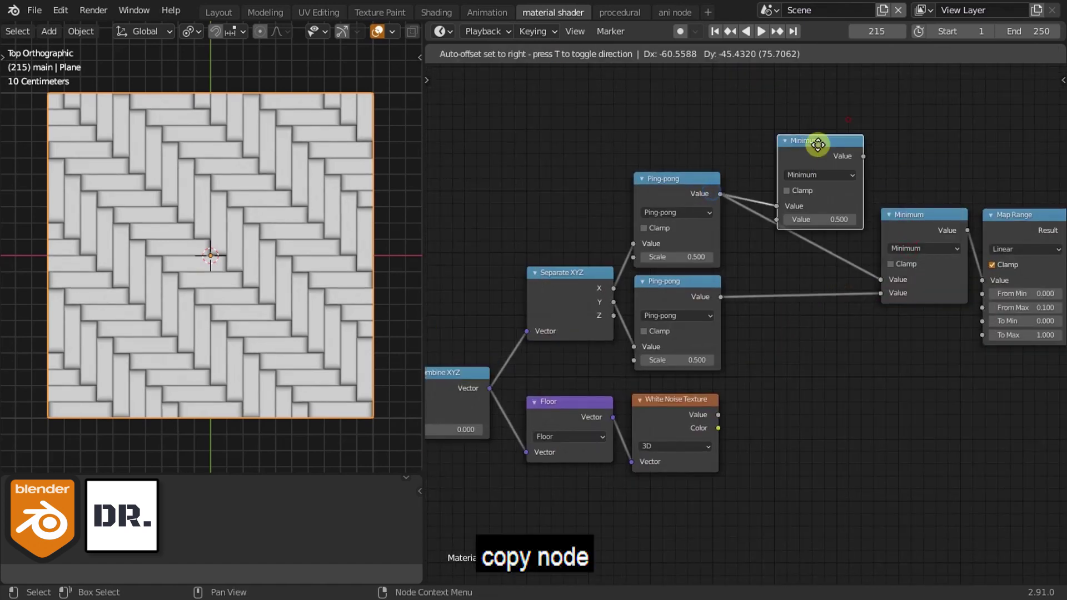
Step: Switch the copied node's operation to Multiply, after briefly trying Divide
left_click(789, 205)
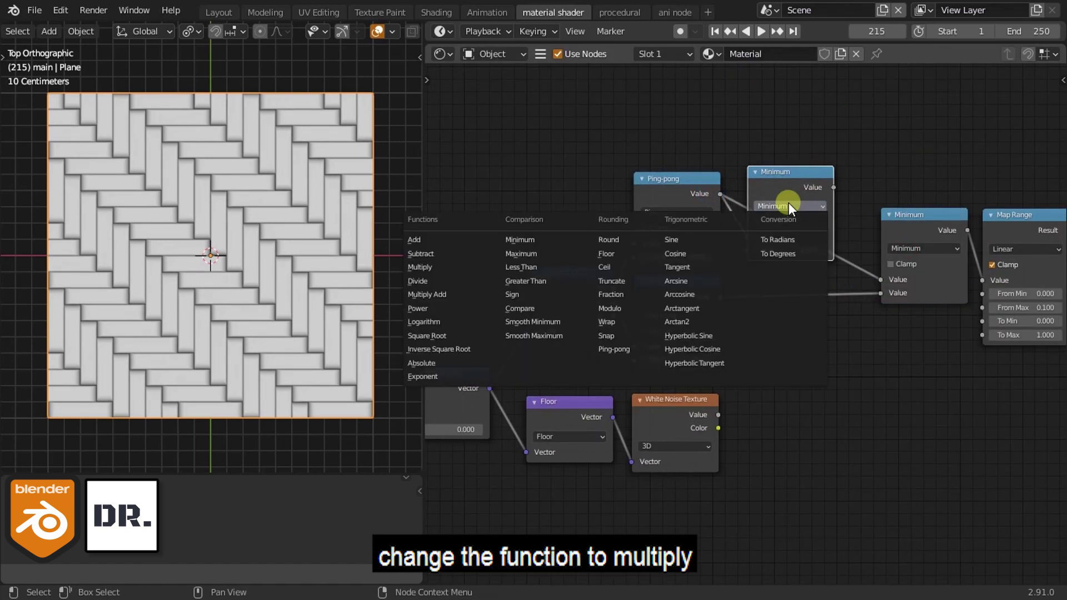
left_click(417, 281)
scroll(589, 322, "down", 2)
middle_click_drag(589, 322, 793, 317)
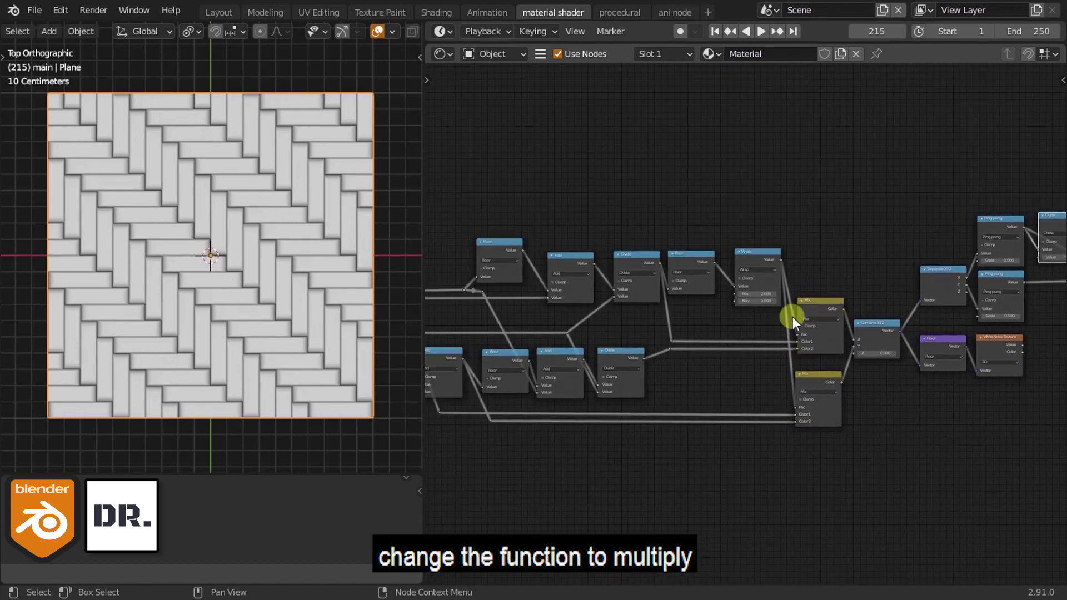
scroll(531, 340, "down", 2)
scroll(965, 269, "up", 3)
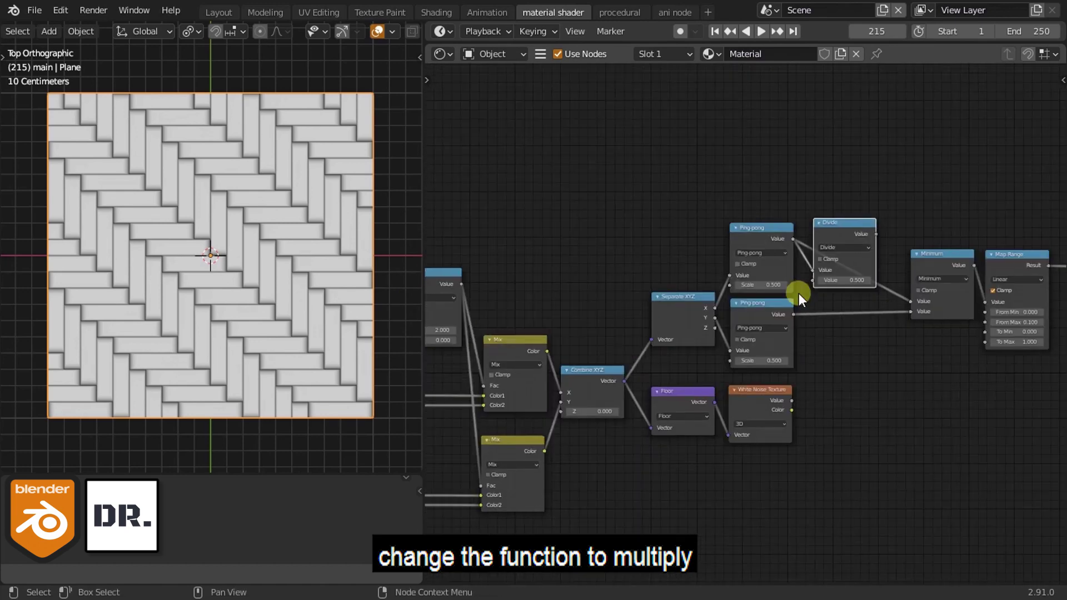
scroll(798, 293, "up", 2)
left_click(849, 226)
left_click(536, 283)
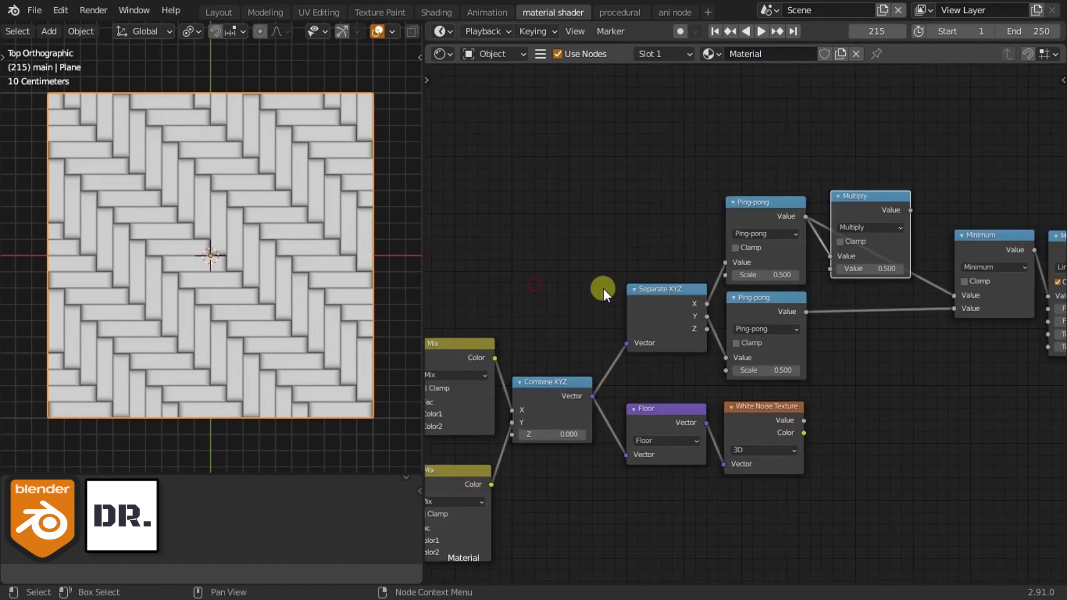
Step: Link the Round node's value into the Multiply node and tidy the long link's routing
scroll(639, 277, "down", 2)
scroll(639, 283, "down", 2)
scroll(550, 308, "down", 1)
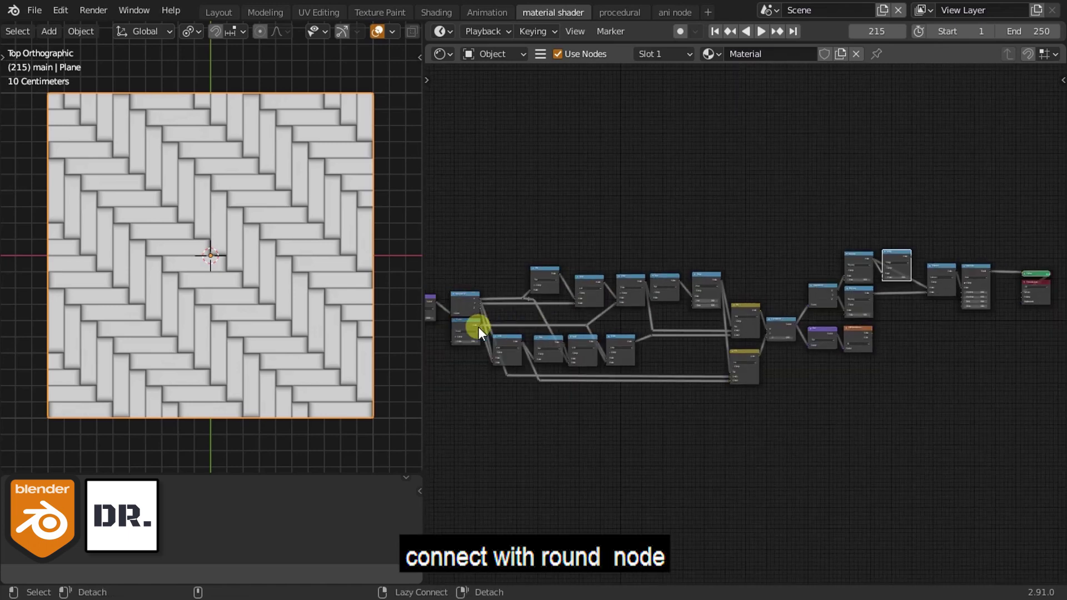
right_click_drag(479, 326, 896, 265, "alt")
key("g")
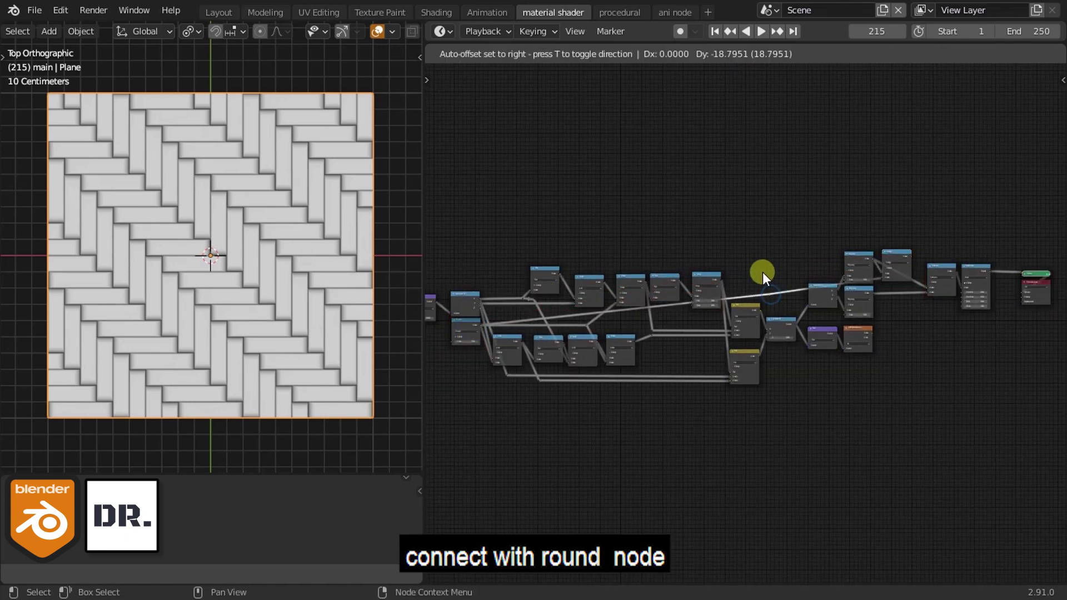
left_click(499, 231)
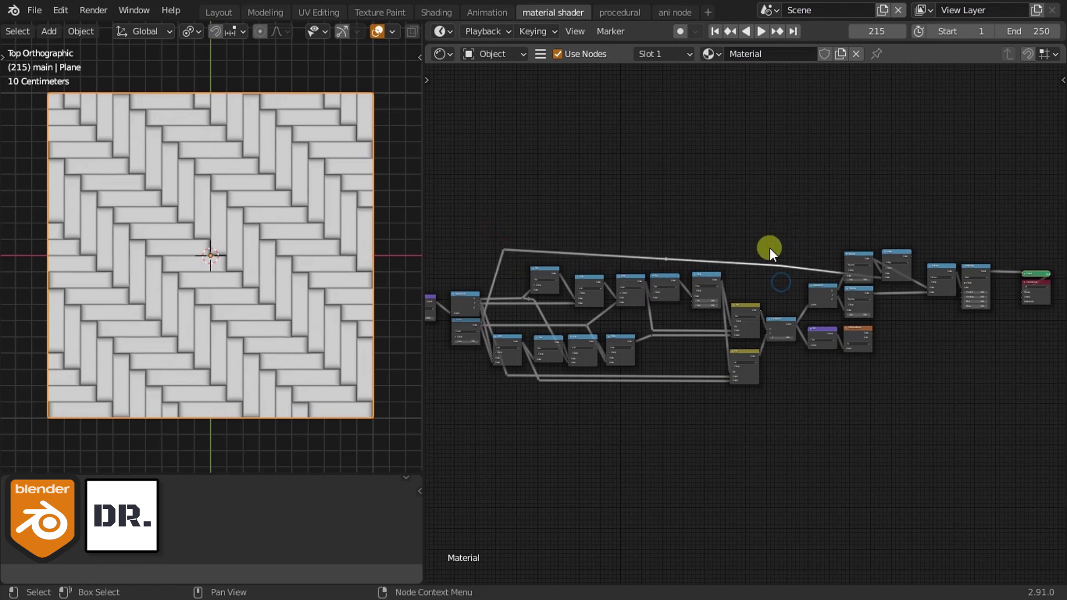
key("g")
left_click(852, 231)
Step: Feed the Multiply output into the Minimum node's first Value input
scroll(785, 269, "up", 4)
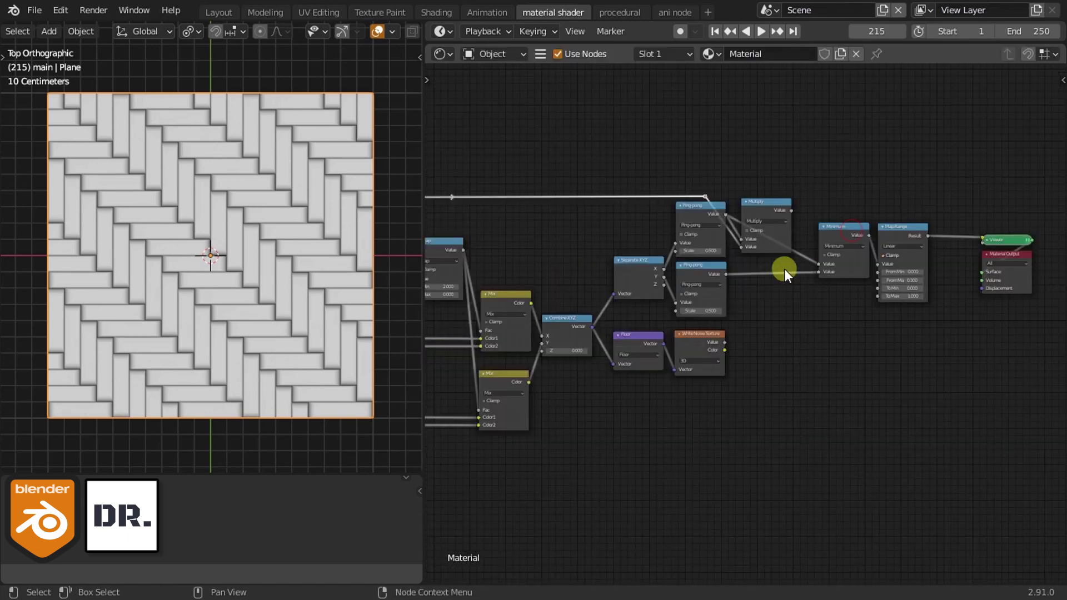
scroll(741, 281, "up", 2)
scroll(729, 186, "up", 2)
left_click_drag(723, 185, 782, 301)
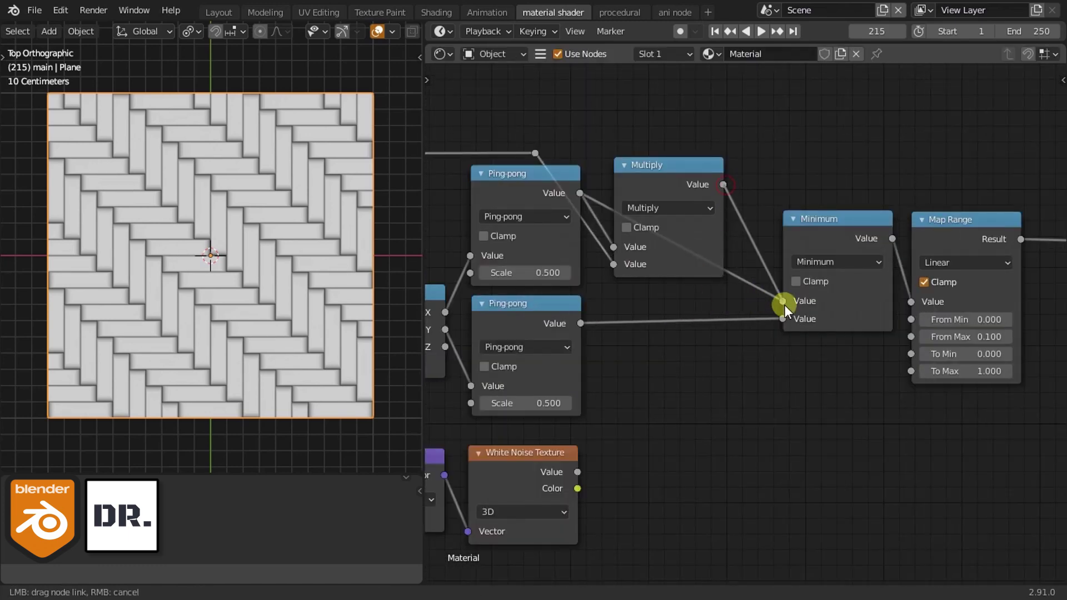
scroll(337, 264, "up", 3)
scroll(339, 261, "up", 2)
key("KP_Decimal")
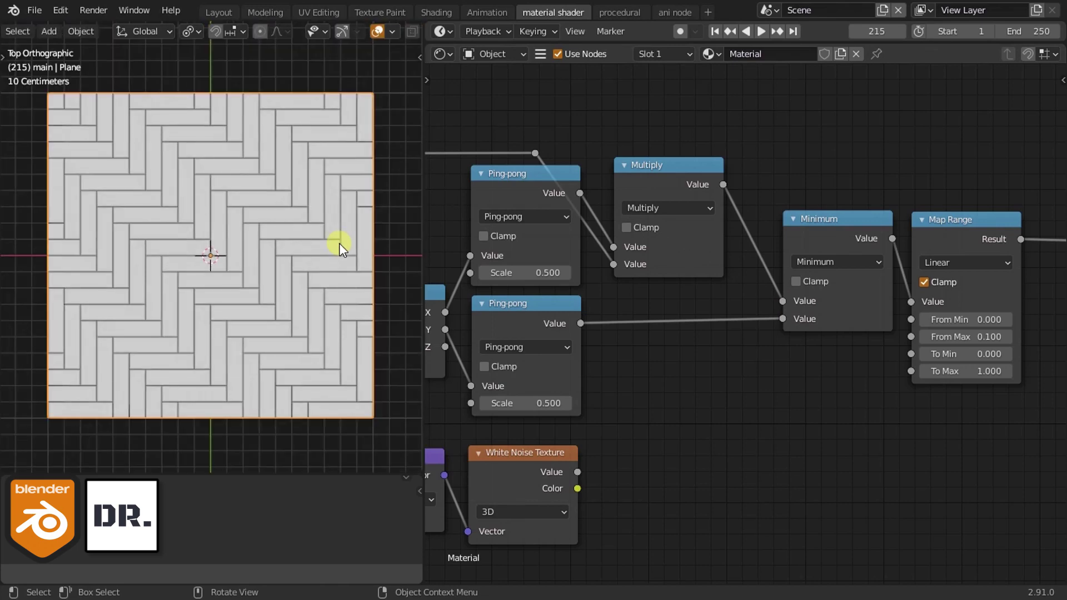
Step: Raise the Round node's value to 3.930
scroll(683, 369, "down", 3)
middle_click_drag(596, 373, 757, 381)
scroll(577, 383, "up", 2)
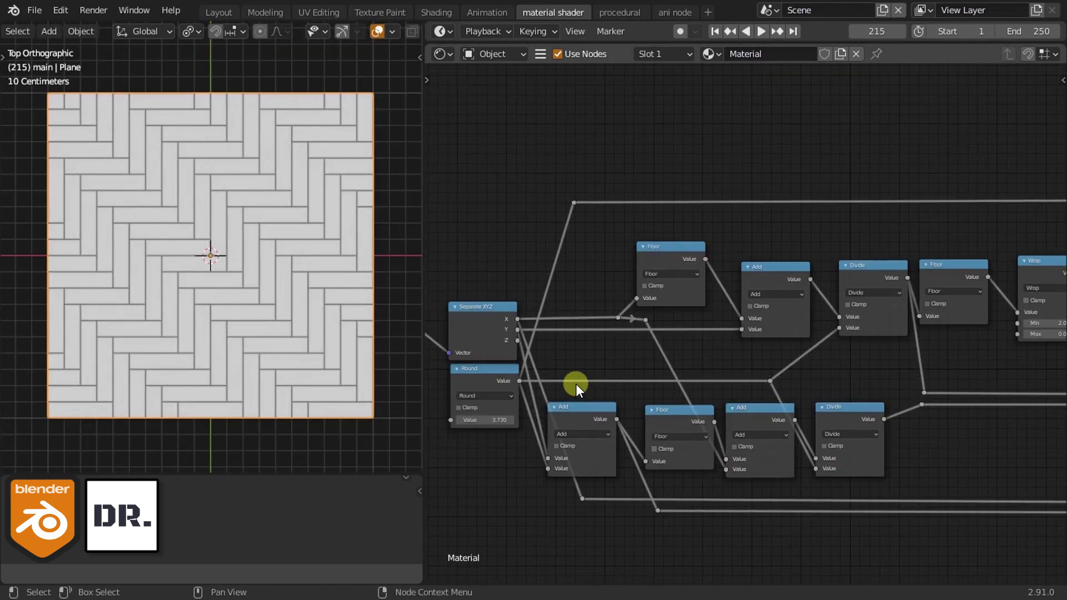
scroll(322, 337, "up", 1)
scroll(552, 423, "up", 1, "ctrl")
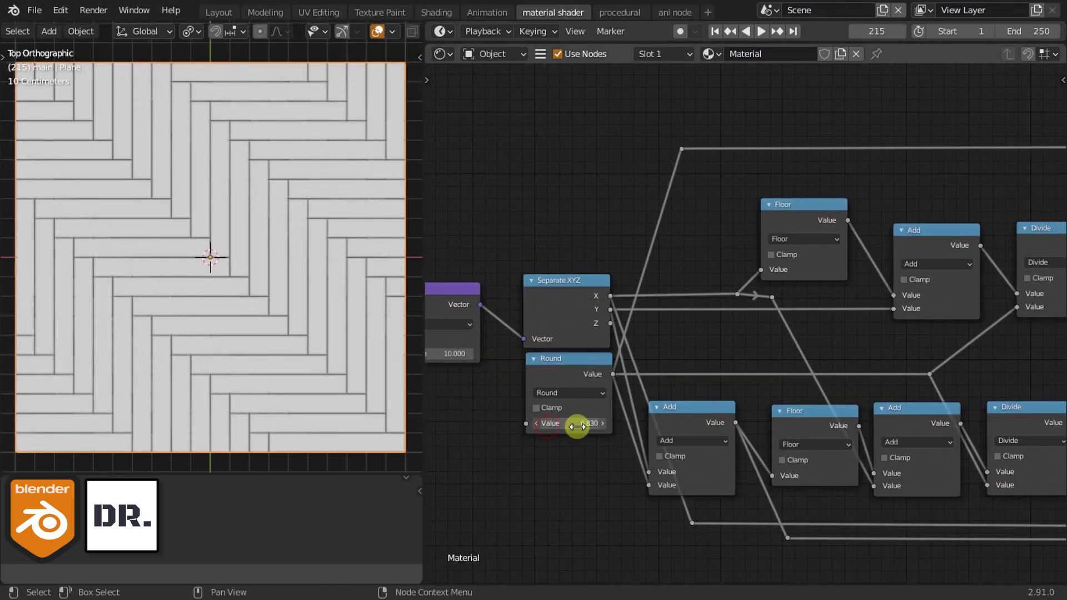
scroll(553, 423, "up", 1, "ctrl")
Step: Try a Scale of 20 on the Scale node, then undo back to 10
middle_click_drag(545, 429, 705, 398)
double_click(591, 322)
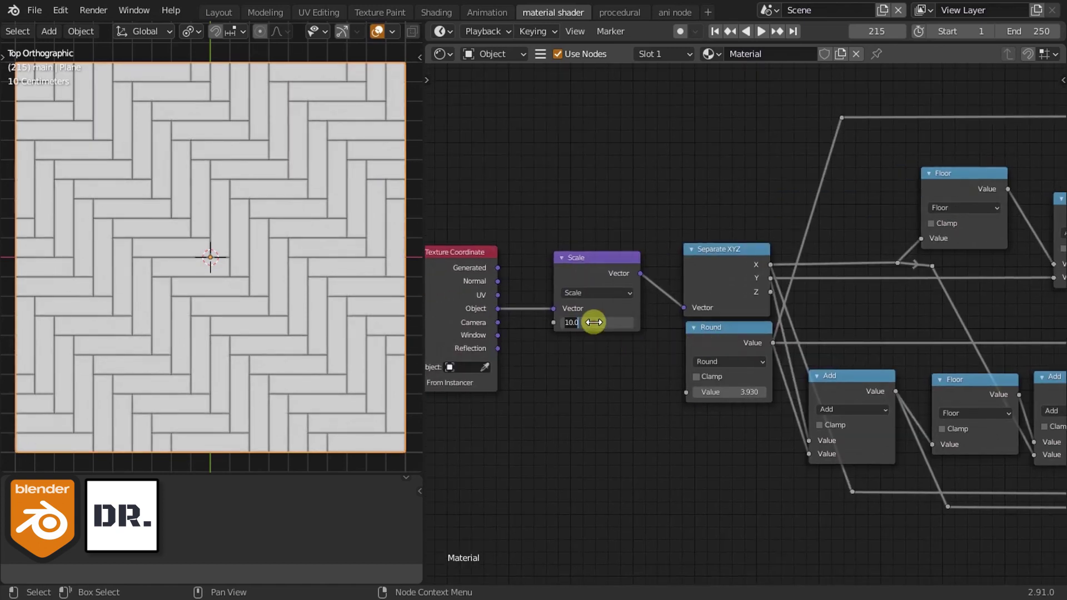
type("20")
key("Return")
key("ctrl+z")
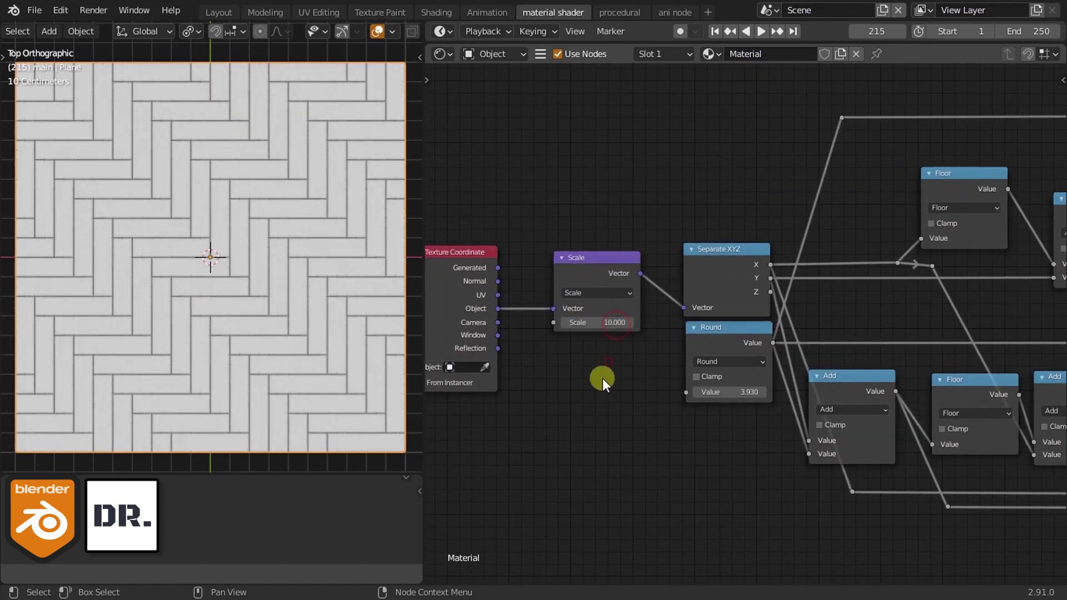
scroll(829, 425, "down", 2)
Step: Duplicate the Minimum node below Map Range and shift the Viewer and Material Output nodes right
key("Home")
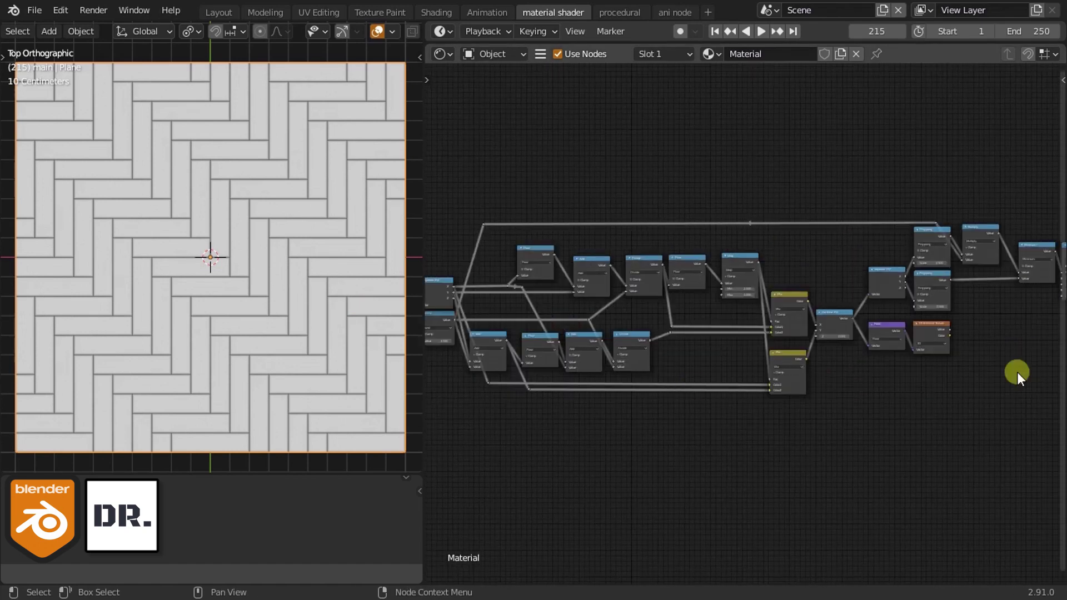
scroll(848, 351, "up", 3)
scroll(763, 199, "up", 2)
left_click(763, 199)
key("shift+d")
left_click(838, 305)
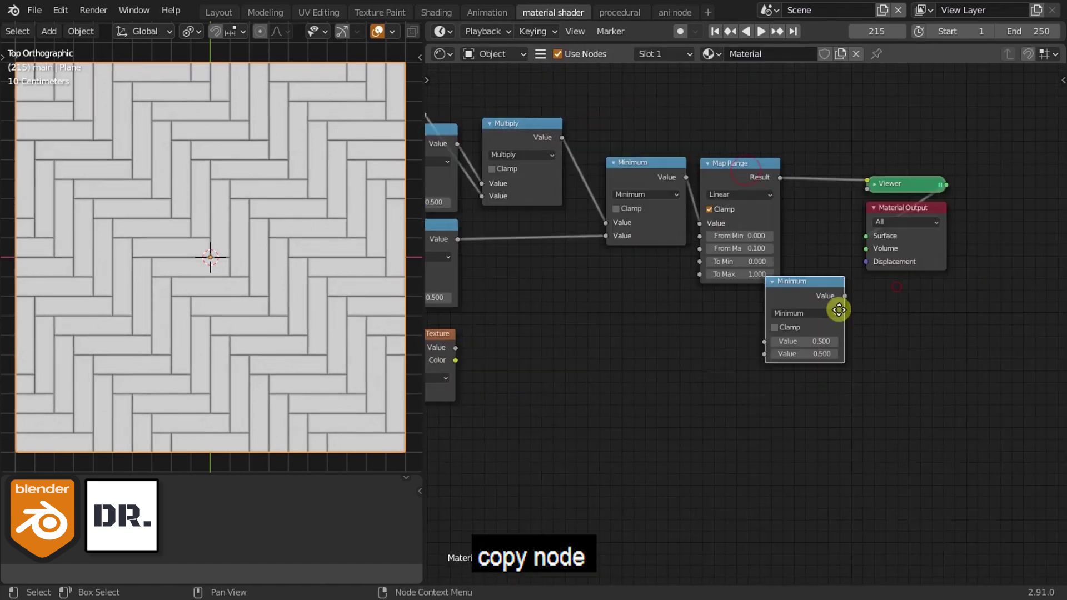
left_click_drag(839, 219, 1023, 218)
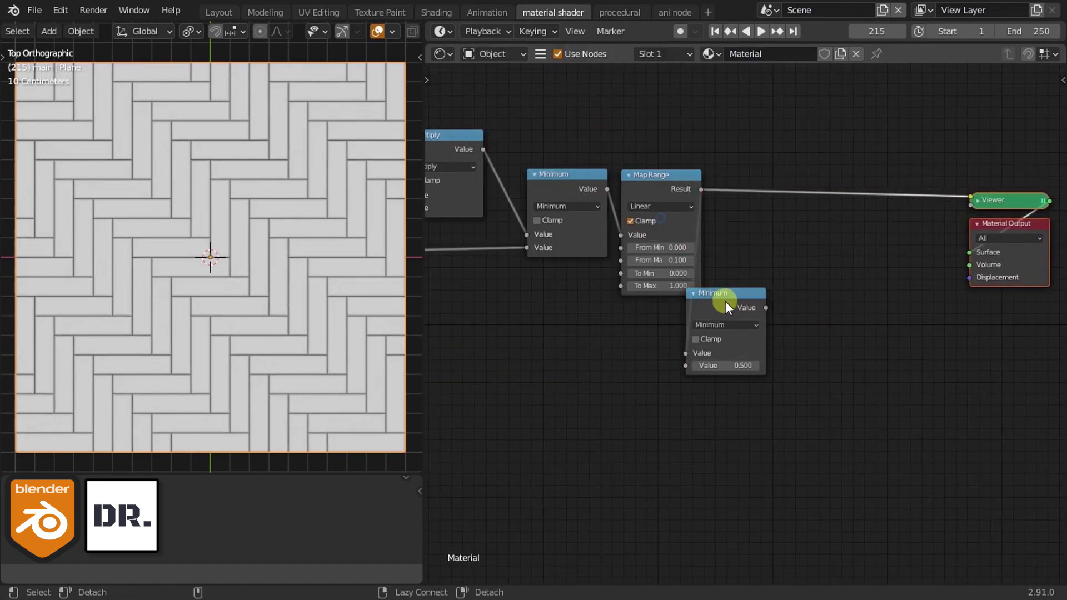
Step: Turn the spare Minimum node into Multiply and preview its output on the plane
left_click_drag(721, 302, 802, 305)
middle_click_drag(697, 321, 911, 285)
scroll(924, 323, "up", 2)
middle_click_drag(924, 323, 651, 305)
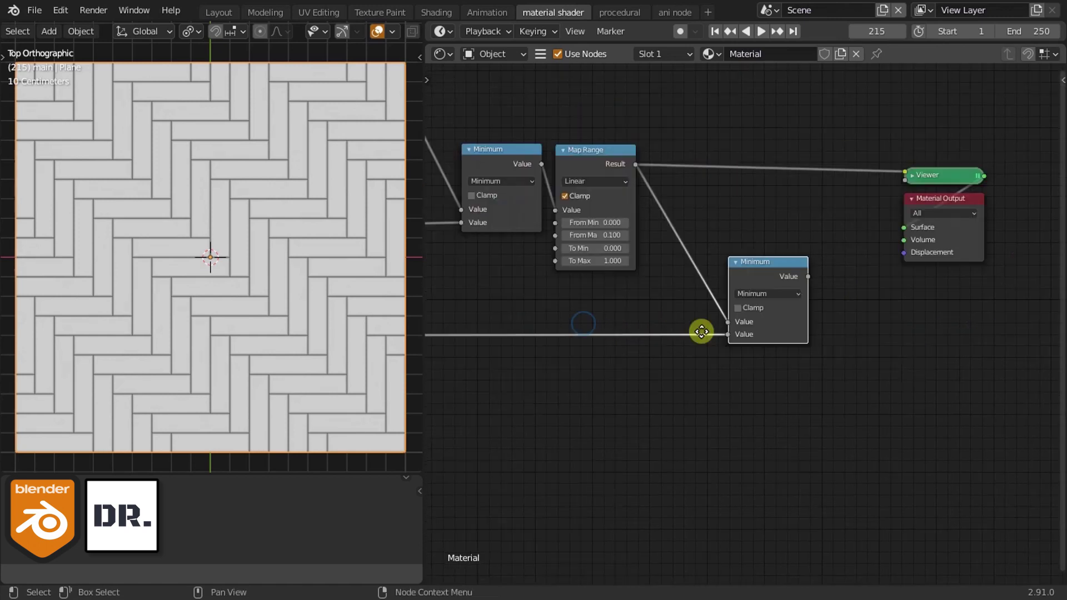
left_click(658, 288)
left_click(228, 358)
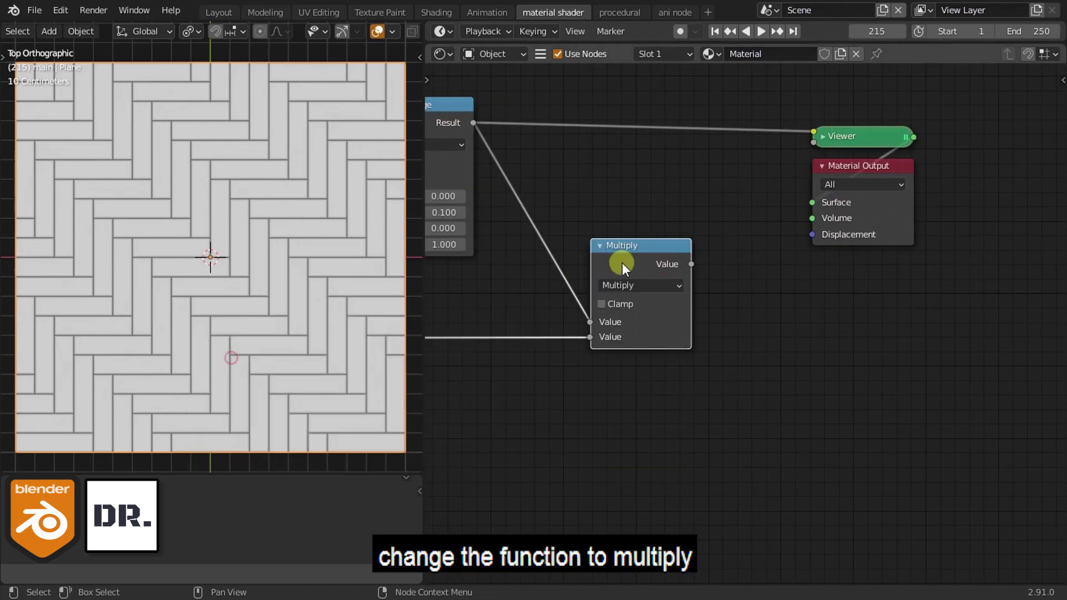
left_click(622, 258, "ctrl+shift")
scroll(248, 271, "up", 5)
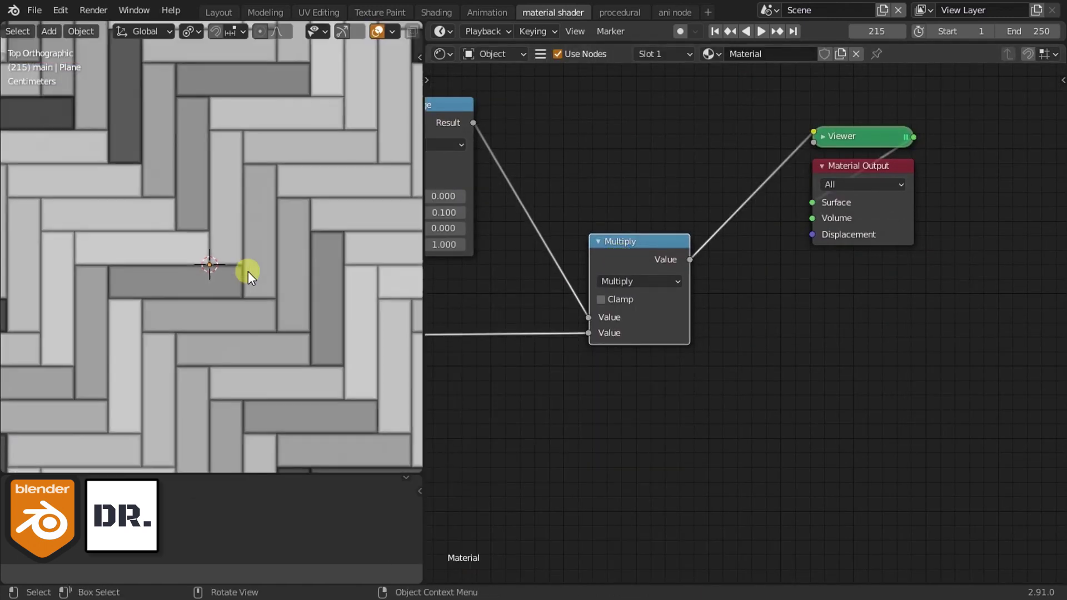
scroll(563, 284, "down", 2)
middle_click_drag(563, 284, 912, 265)
Step: Insert an Add node with second value 0.1 on the White Noise output link
key("shift+d")
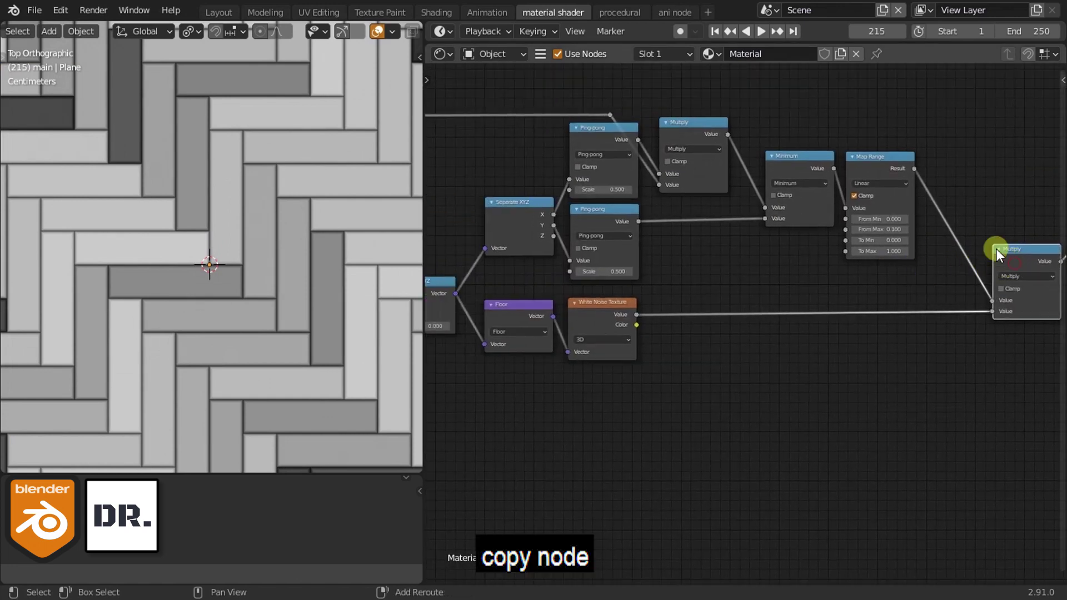
left_click(611, 369)
scroll(572, 319, "up", 1)
left_click_drag(612, 381, 667, 295)
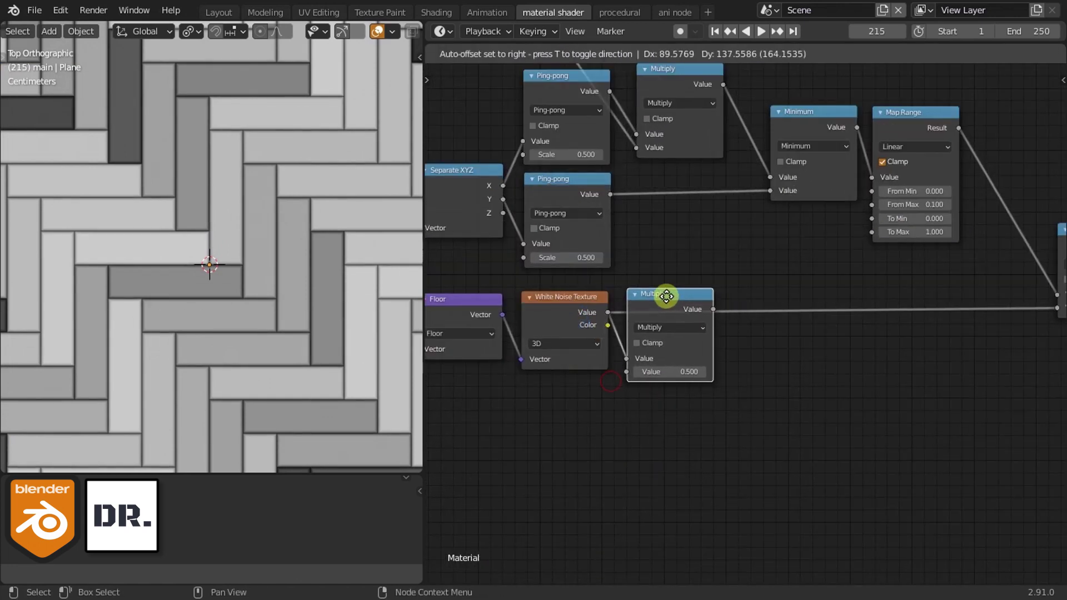
left_click(654, 327)
left_click(342, 358)
double_click(650, 371)
type("0.1")
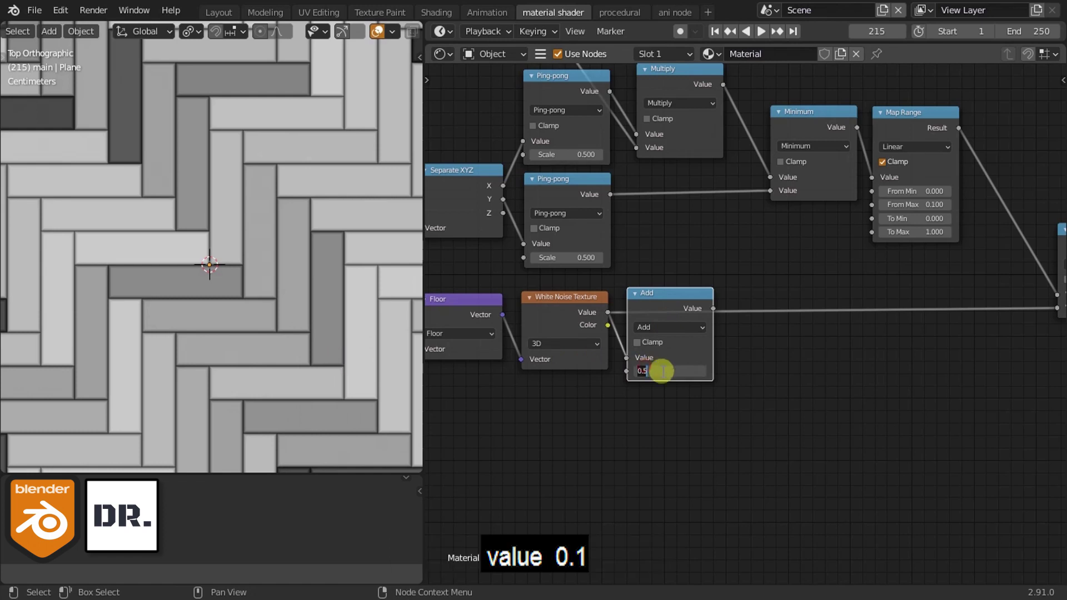
left_click(679, 395)
Step: Add a reroute point on the Add node's output link and review the node tree
scroll(201, 232, "down", 4)
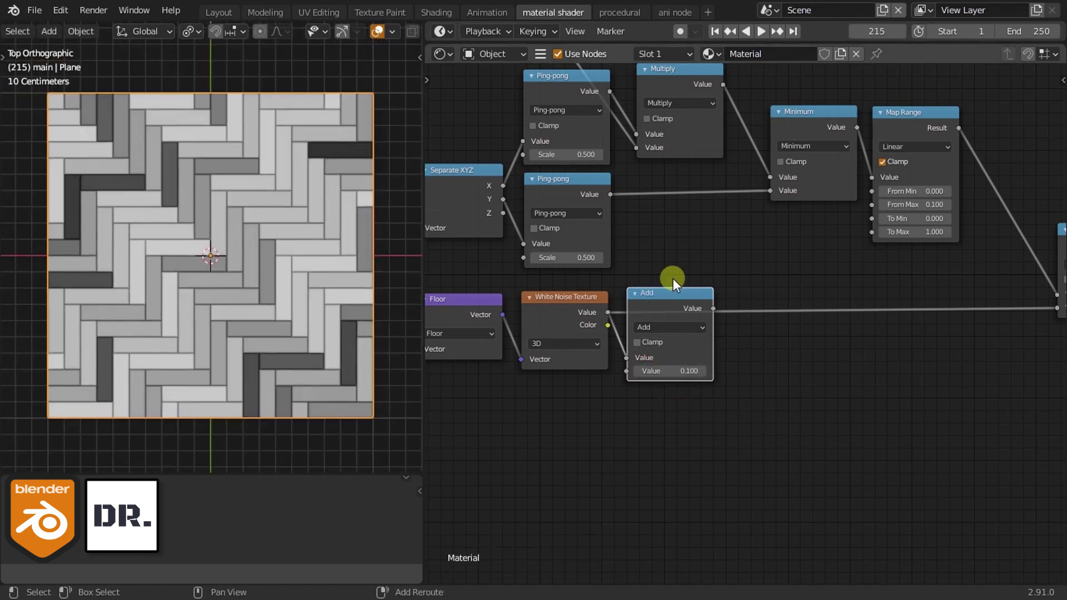
right_click_drag(777, 276, 790, 353, "shift")
left_click_drag(704, 308, 806, 310)
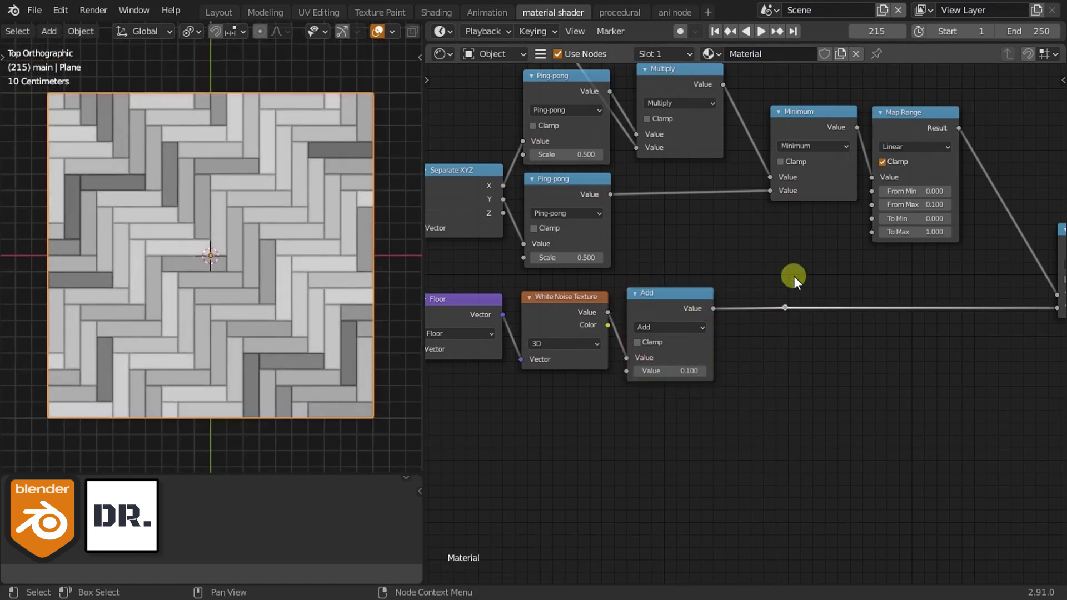
scroll(645, 367, "down", 1)
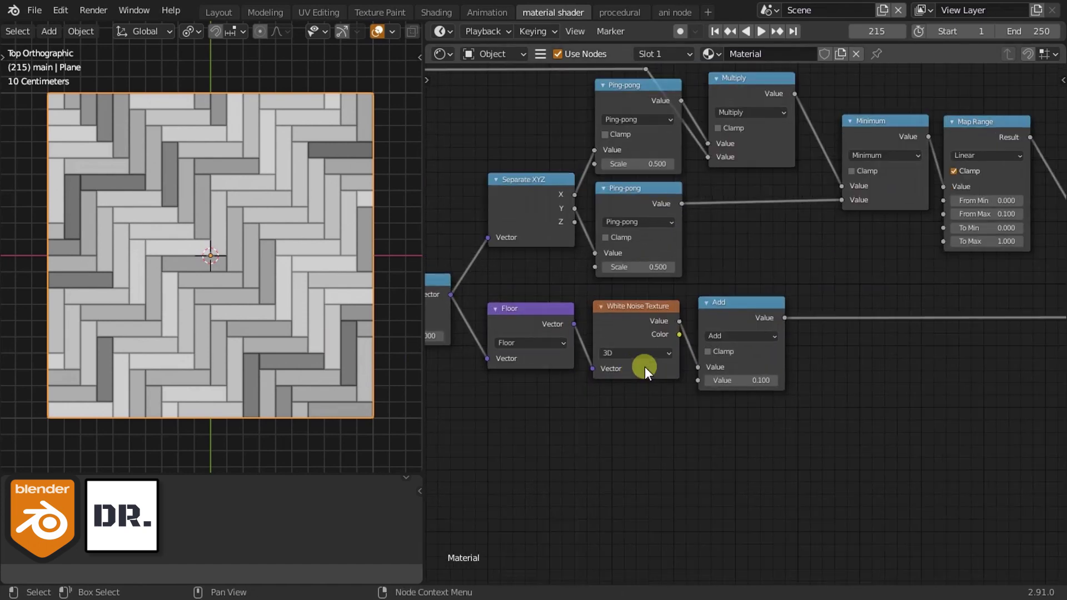
middle_click_drag(808, 418, 753, 436, "ctrl")
scroll(274, 333, "up", 2)
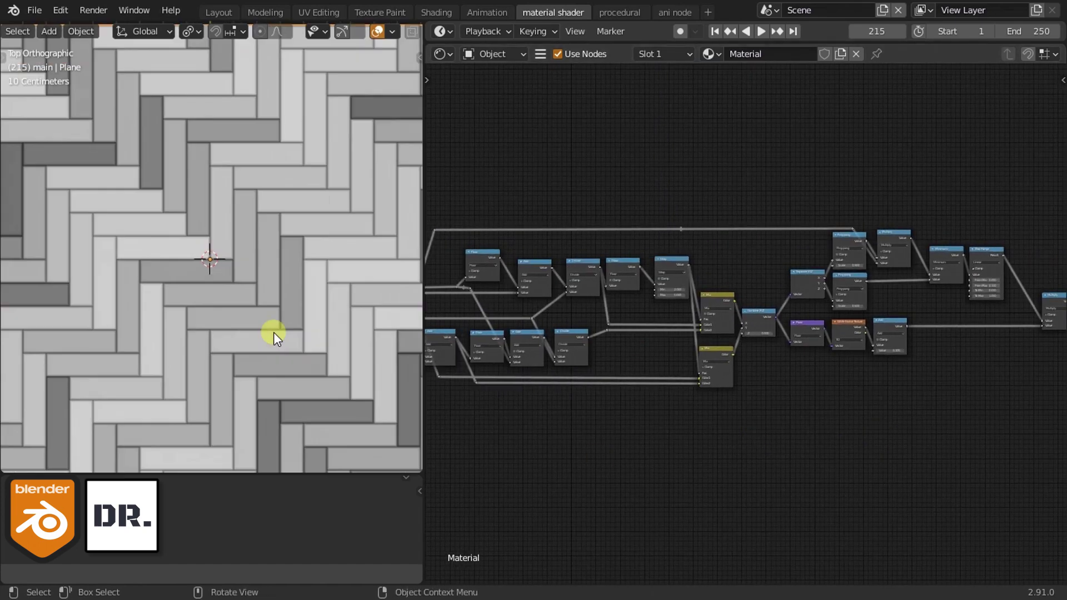
scroll(400, 353, "down", 1)
middle_click_drag(780, 399, 612, 275, "ctrl")
Step: Duplicate the Combine XYZ node and the White Noise Add node, placing the copies lower down
left_click(631, 151)
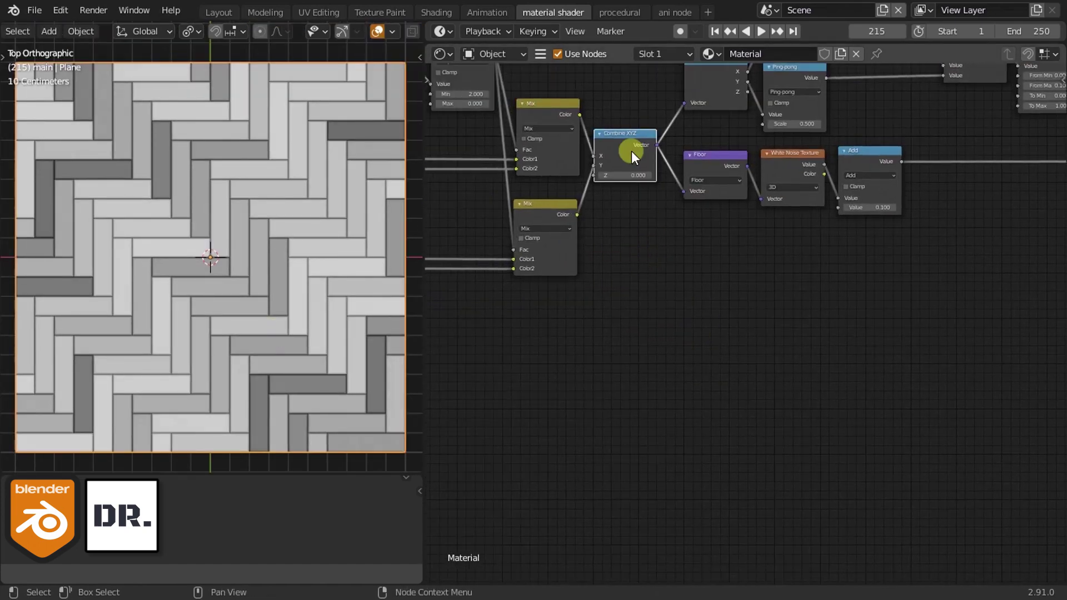
key("shift+d")
left_click(652, 406)
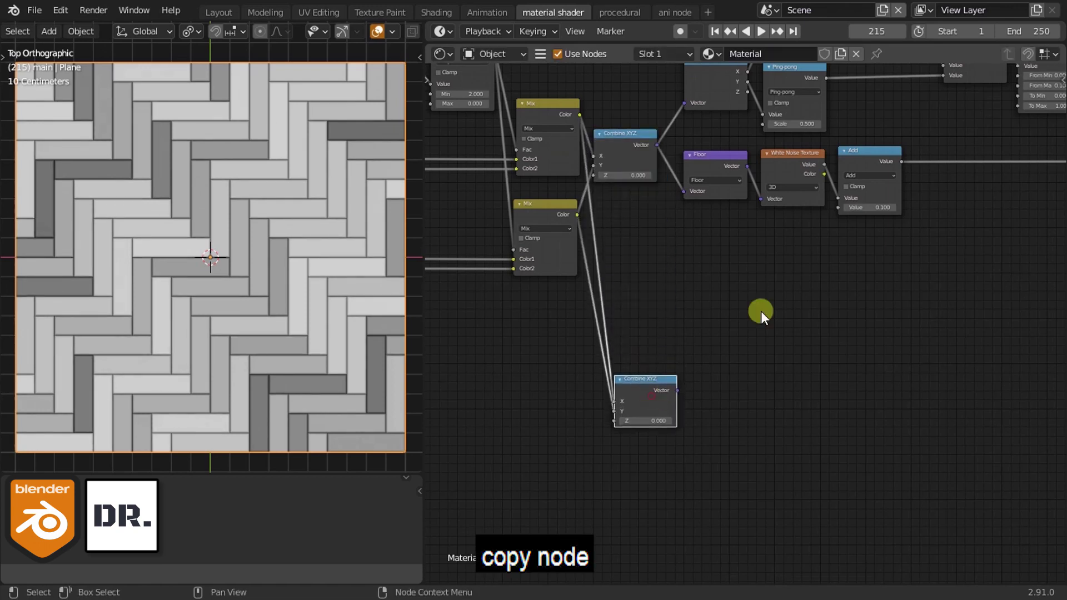
left_click(862, 158)
key("shift+d")
left_click(636, 251)
middle_click_drag(637, 251, 651, 270)
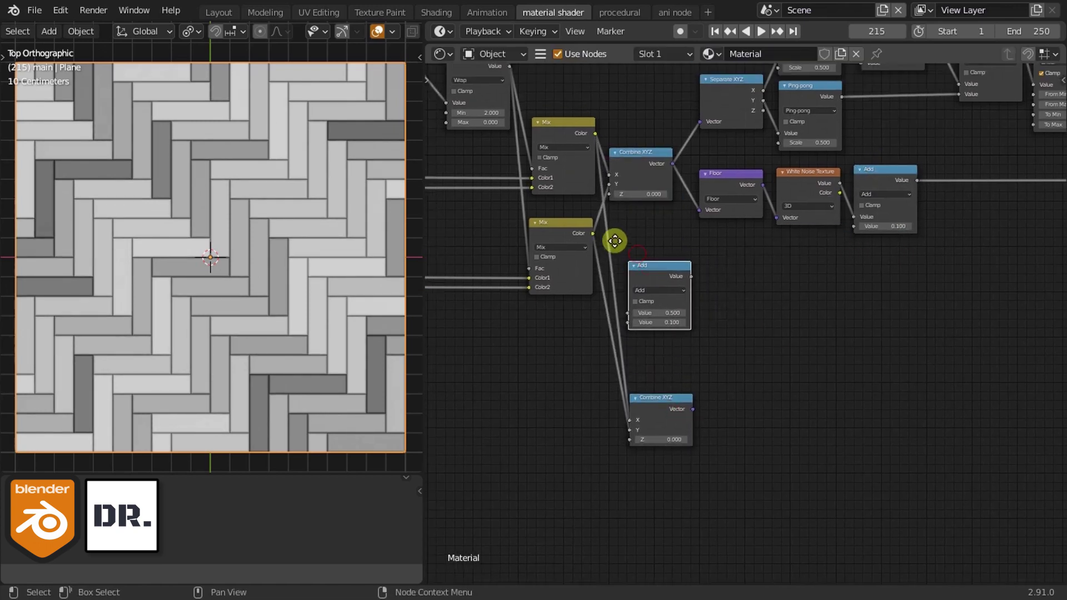
Step: Link the lower Mix output into the new node and set it to Multiply
right_click_drag(584, 153, 679, 311, "alt")
scroll(648, 290, "up", 2)
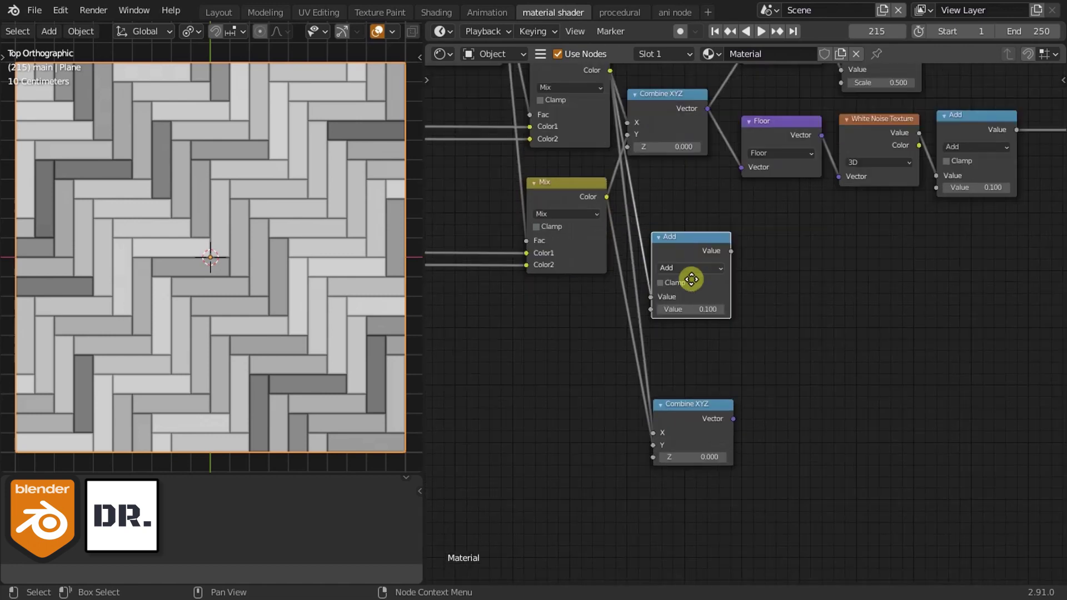
left_click(690, 269)
left_click(381, 325)
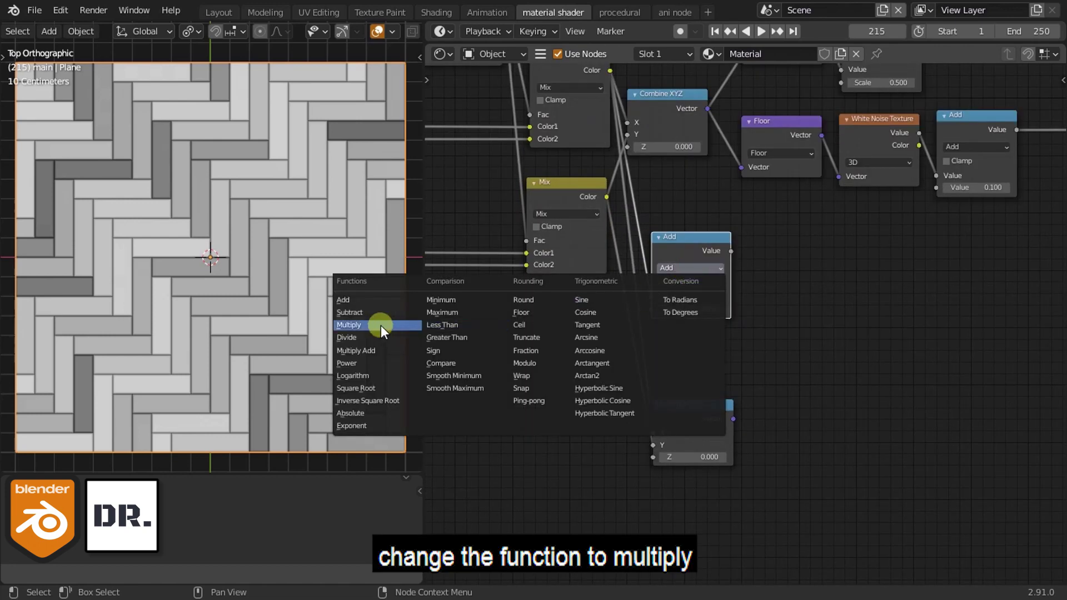
scroll(666, 296, "down", 3)
Step: Feed the Divide result into Multiply and move the Combine XYZ copy beneath it
middle_click_drag(665, 297, 823, 323)
scroll(624, 281, "up", 2)
middle_click_drag(624, 281, 719, 306)
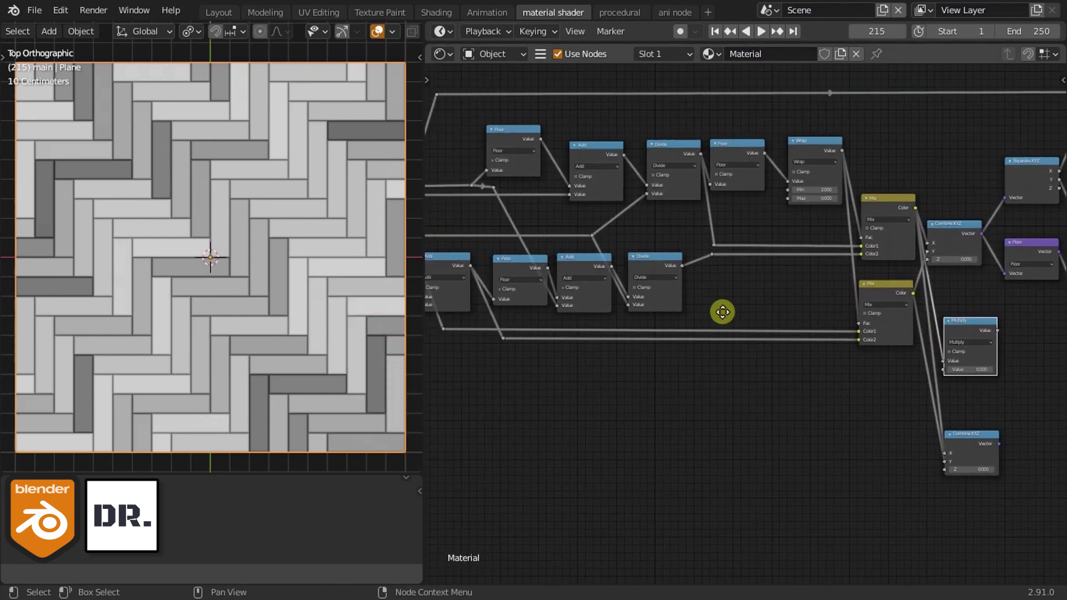
scroll(718, 306, "down", 1)
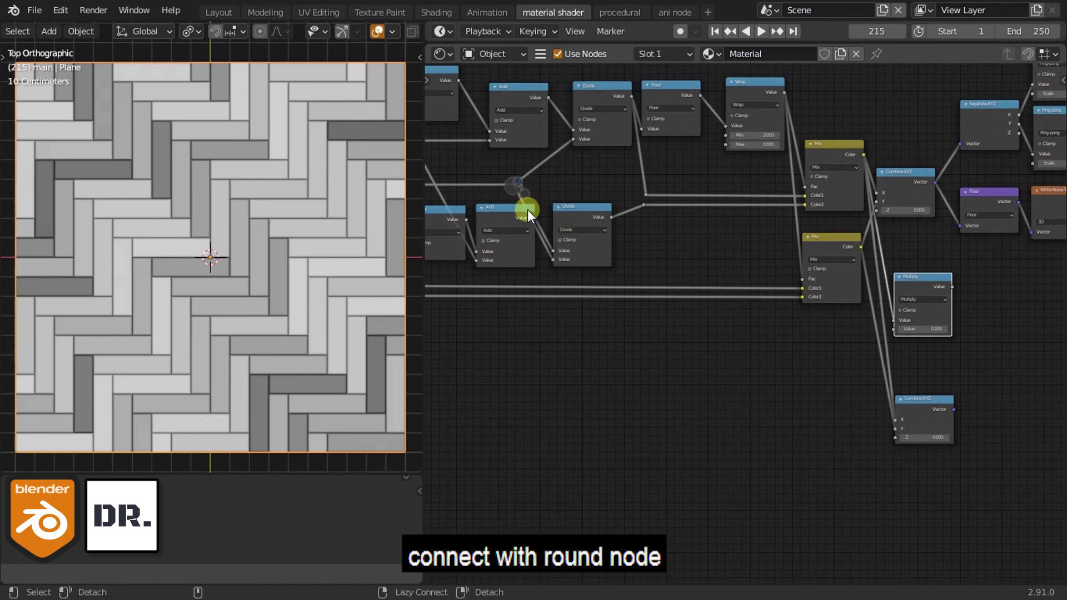
right_click_drag(528, 209, 973, 345, "alt")
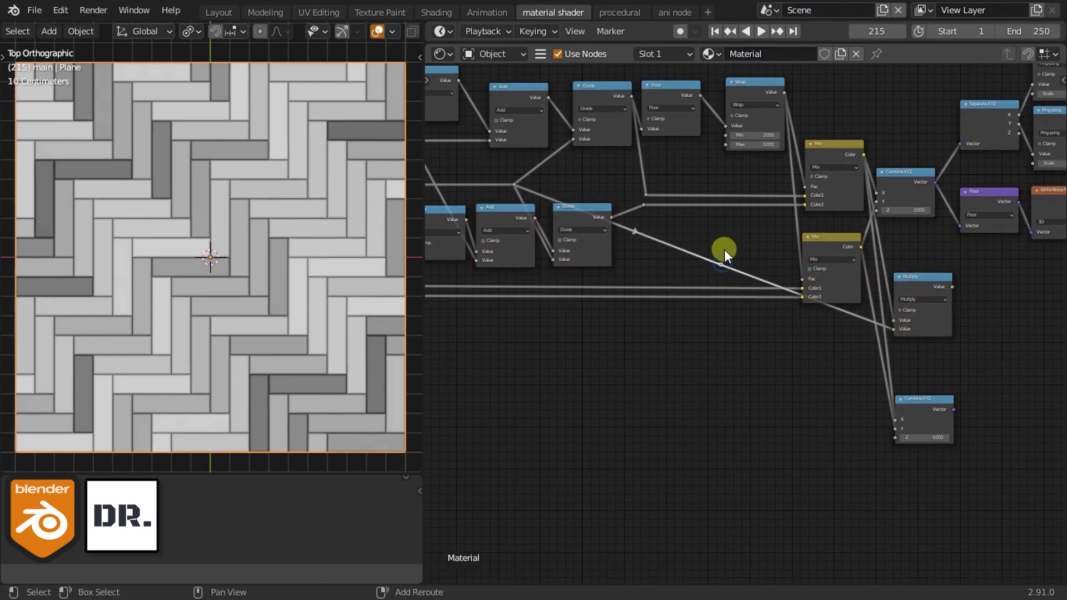
left_click_drag(724, 266, 584, 338)
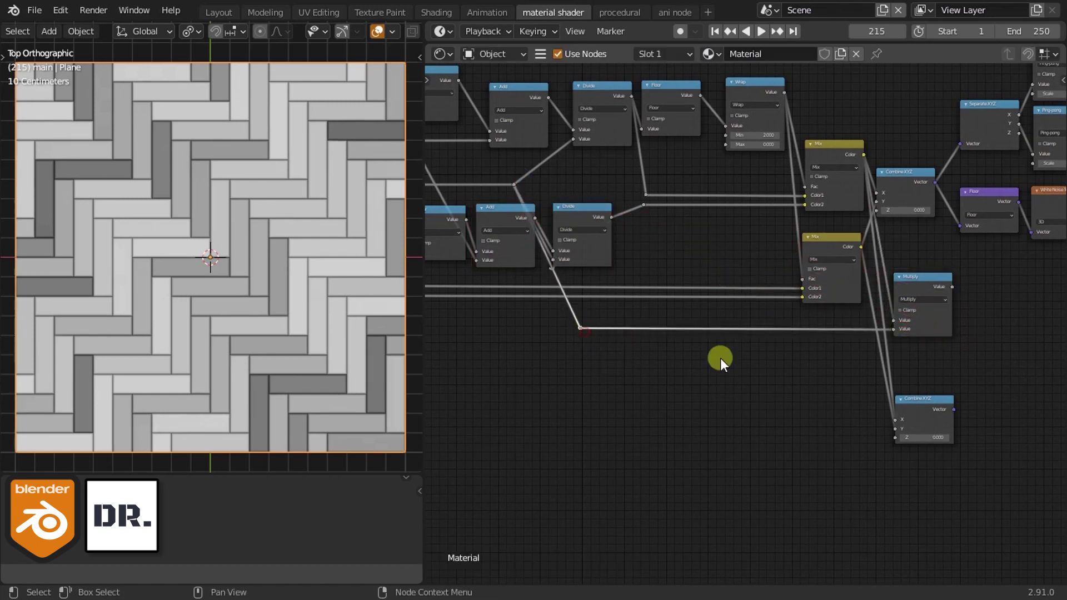
scroll(760, 422, "up", 2)
scroll(722, 378, "up", 2)
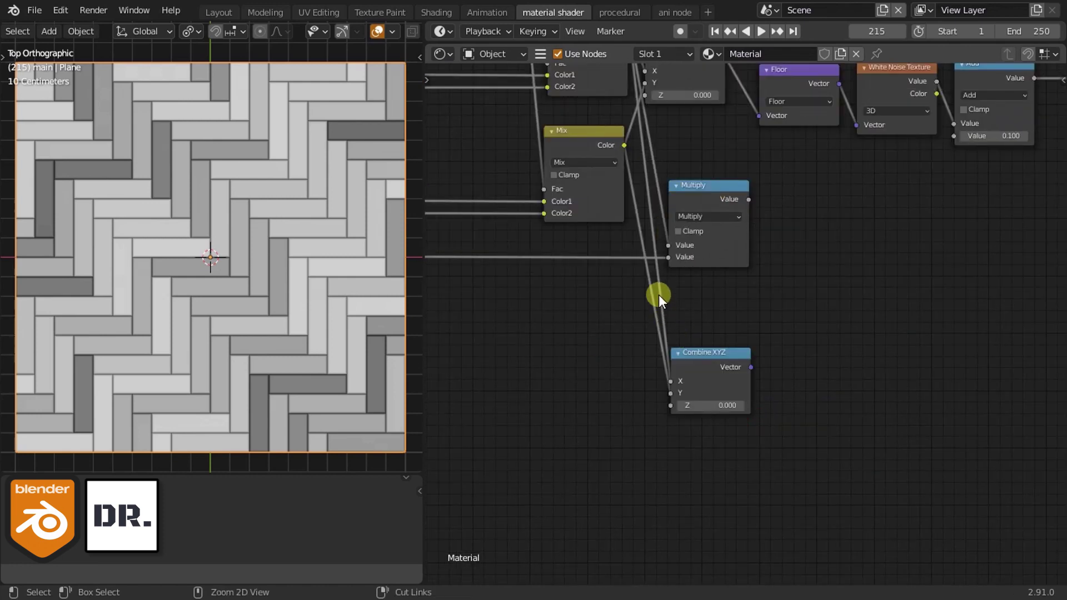
left_click_drag(706, 356, 722, 304)
Step: Duplicate the Floor node beside the new Combine XYZ, link it in, and set it to Add
scroll(733, 334, "down", 2)
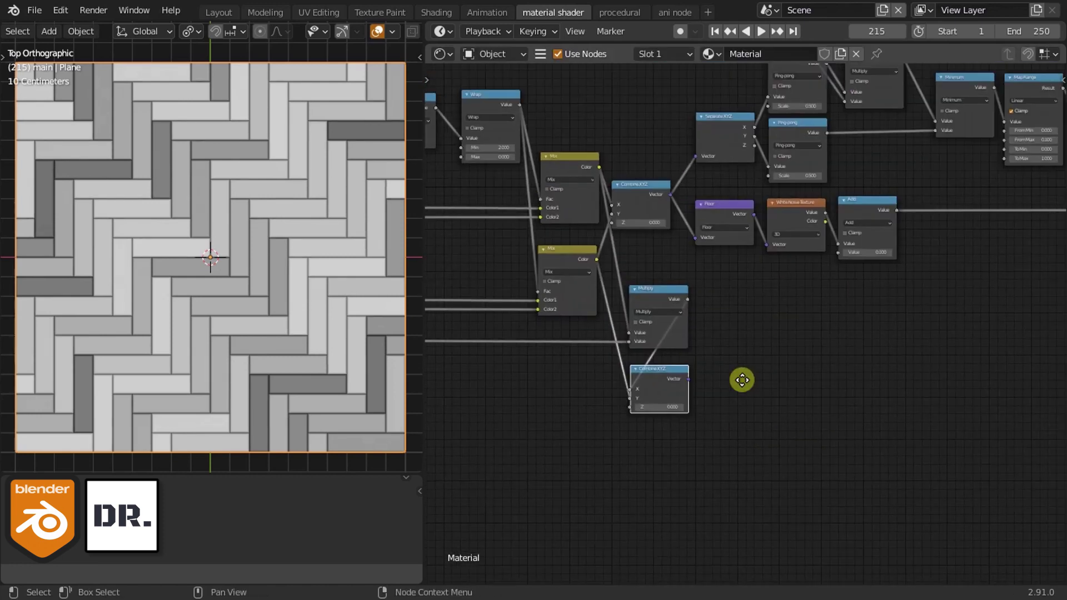
scroll(742, 380, "up", 1)
left_click(723, 189)
key("shift+d")
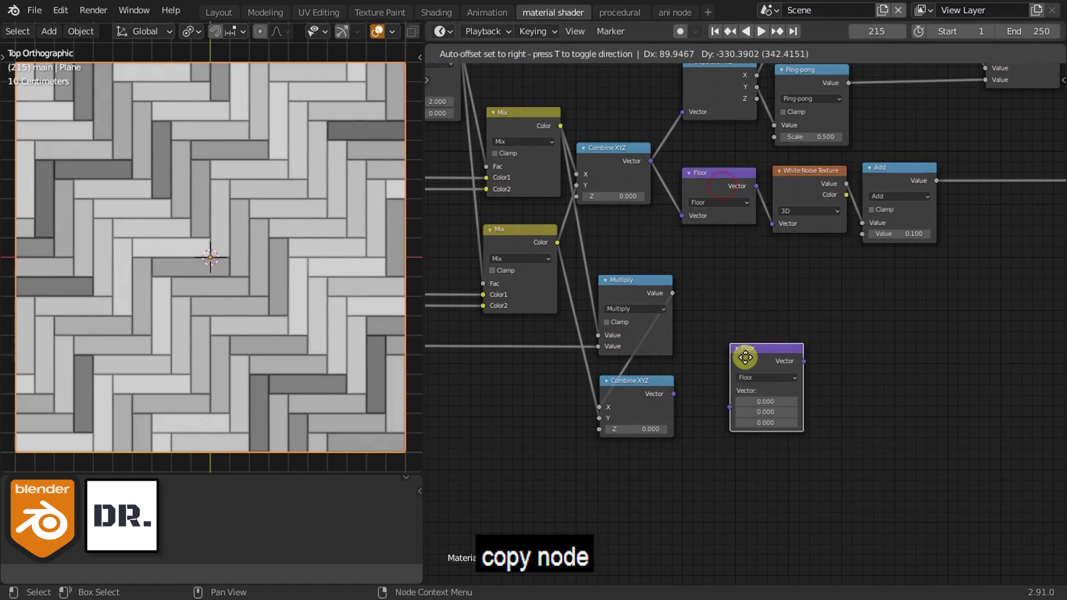
left_click(745, 357)
left_click_drag(654, 360, 704, 385)
left_click(722, 372)
left_click(802, 249)
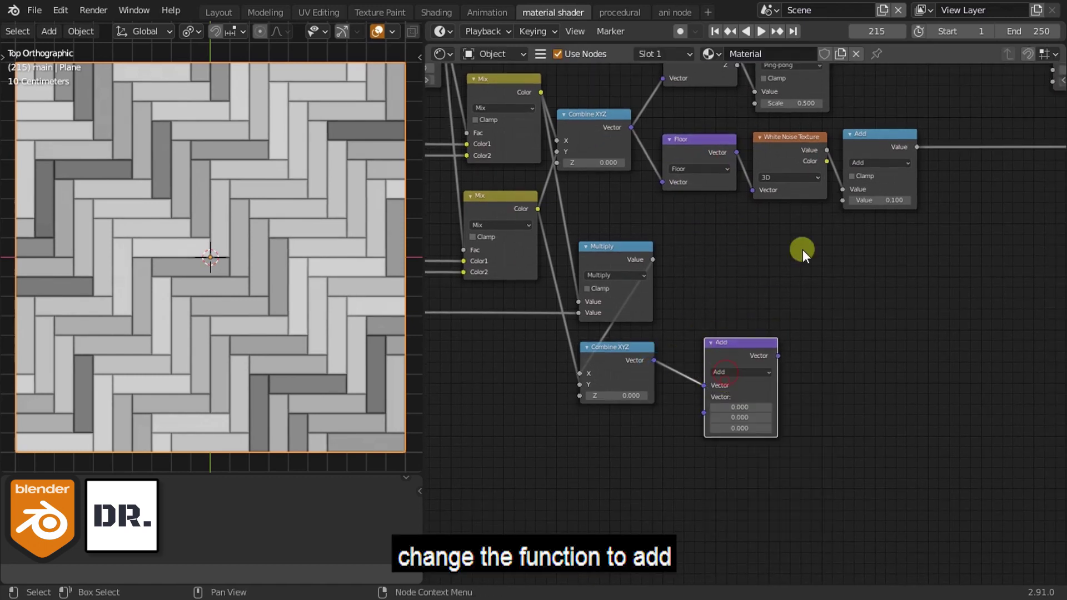
Step: Connect the White Noise Color into the vector Add node and preview the colourful result
left_click_drag(827, 161, 705, 416)
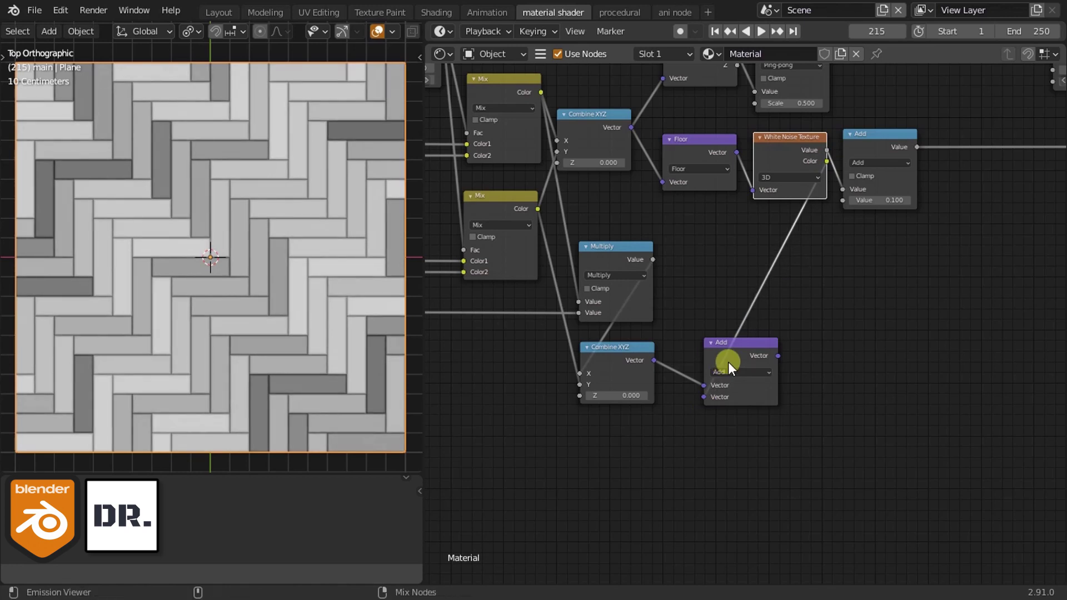
left_click(728, 362, "ctrl+shift")
middle_click_drag(867, 399, 820, 359)
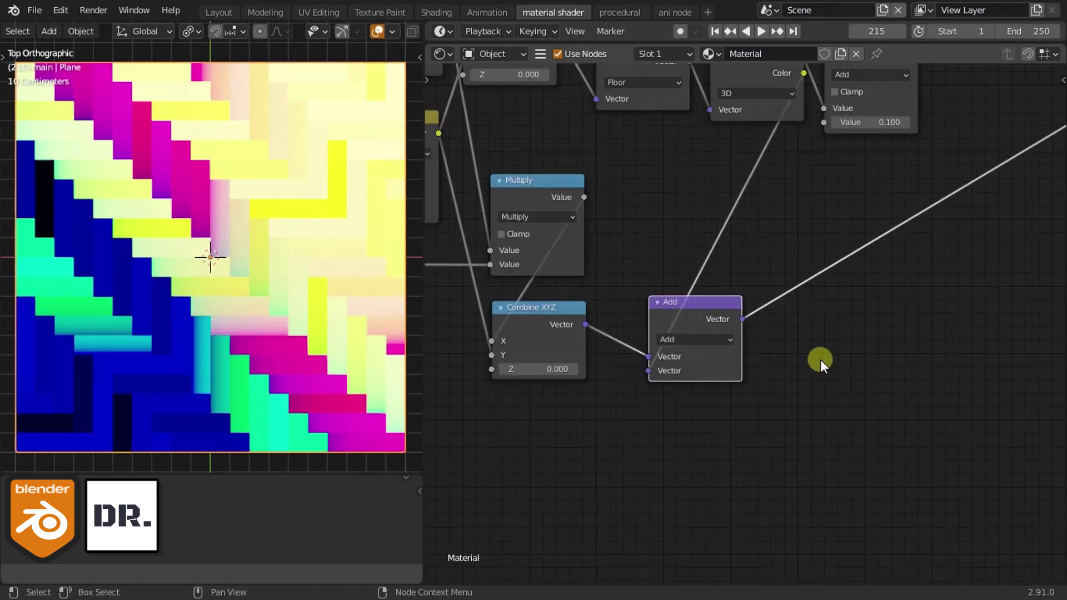
left_click(828, 405)
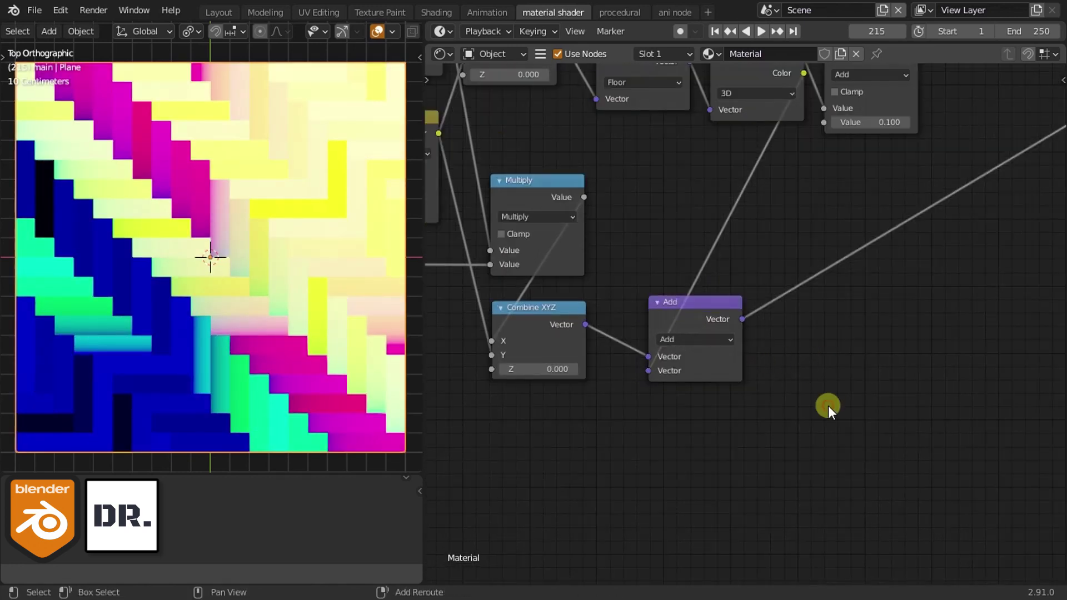
left_click(707, 315)
middle_click_drag(721, 327, 718, 405)
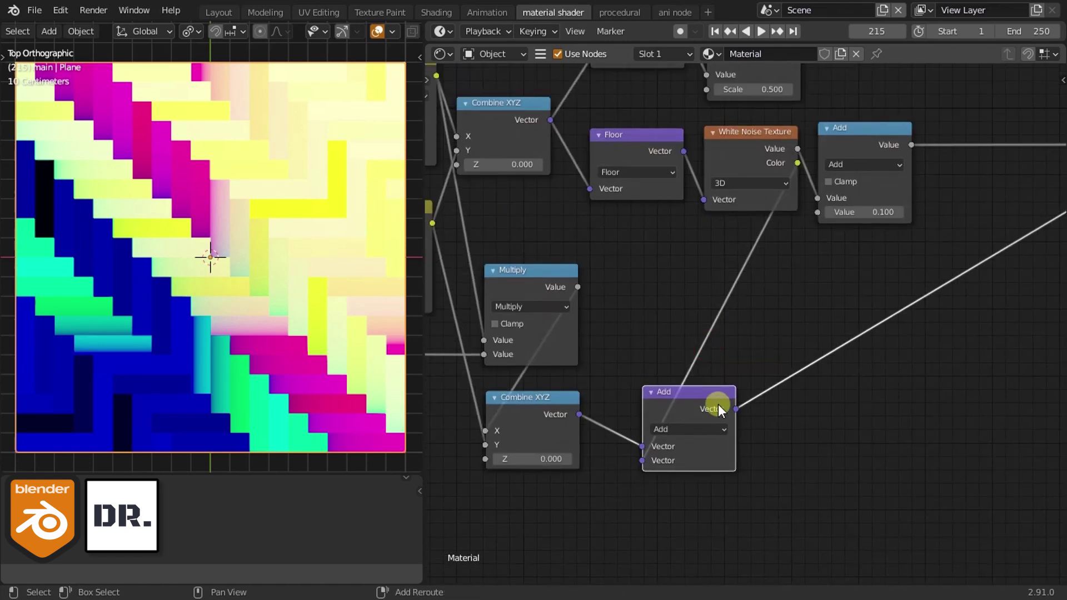
left_click(826, 473)
Step: Append the wood node tree from another blend file
key("q")
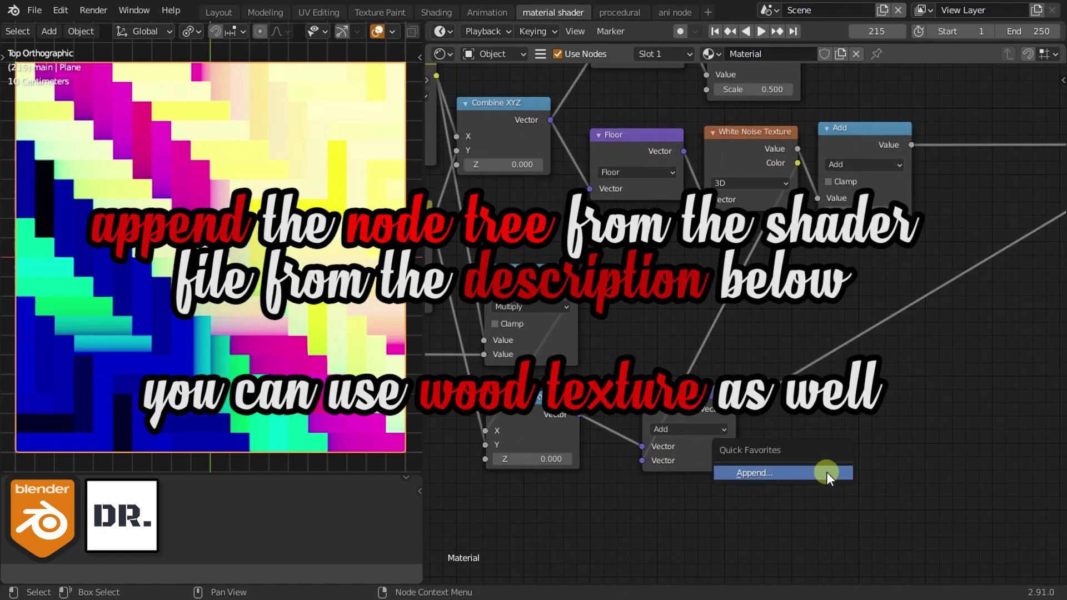
left_click(826, 471)
left_click(373, 200)
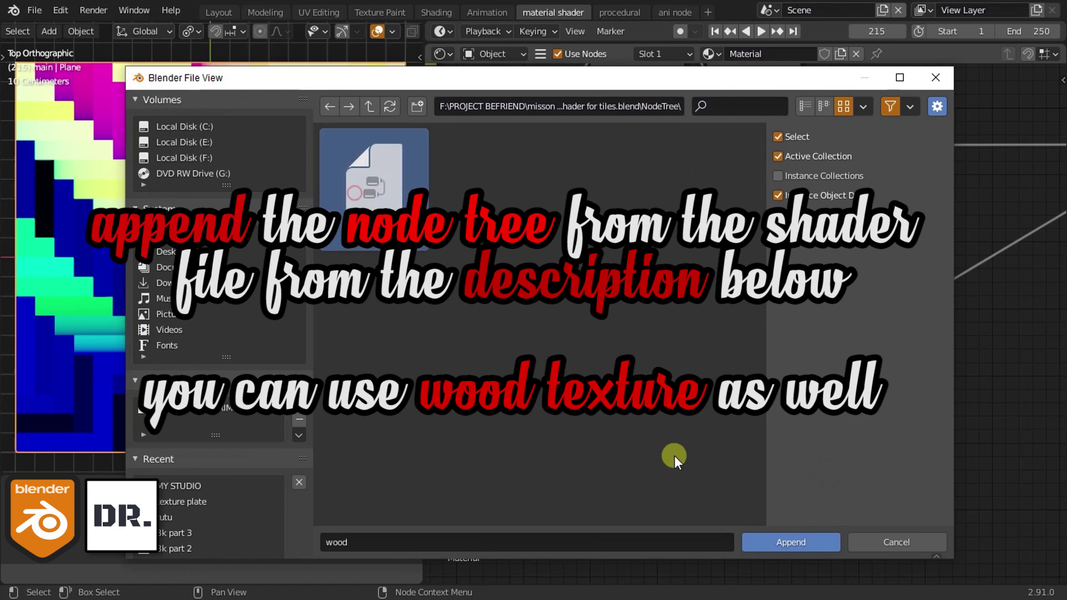
left_click(756, 542)
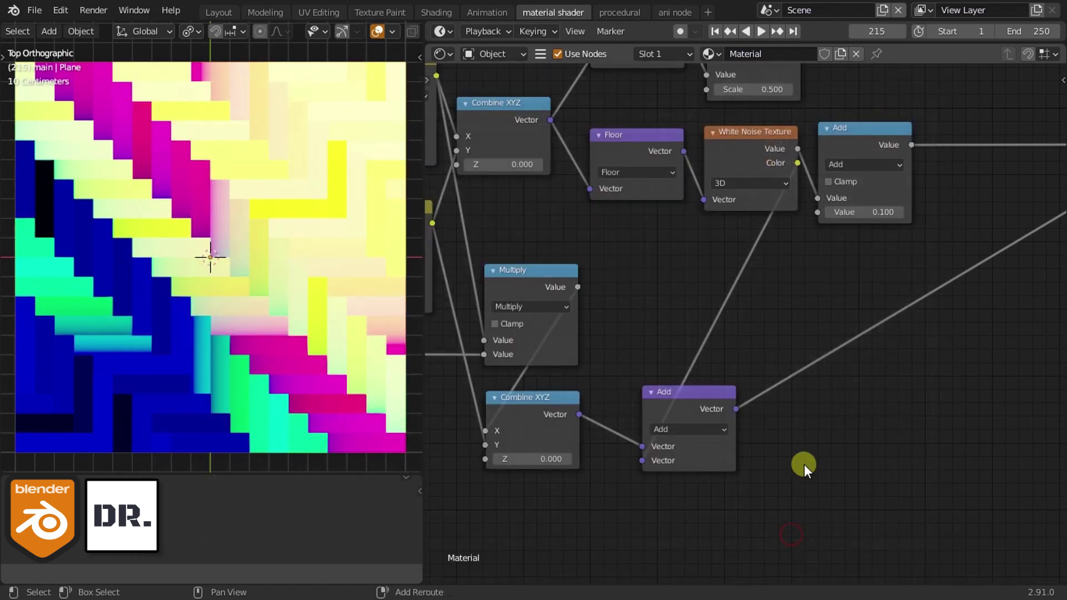
Step: Add the wood group node after the Add output and set its Scale to 1
key("shift+a")
left_click(796, 558)
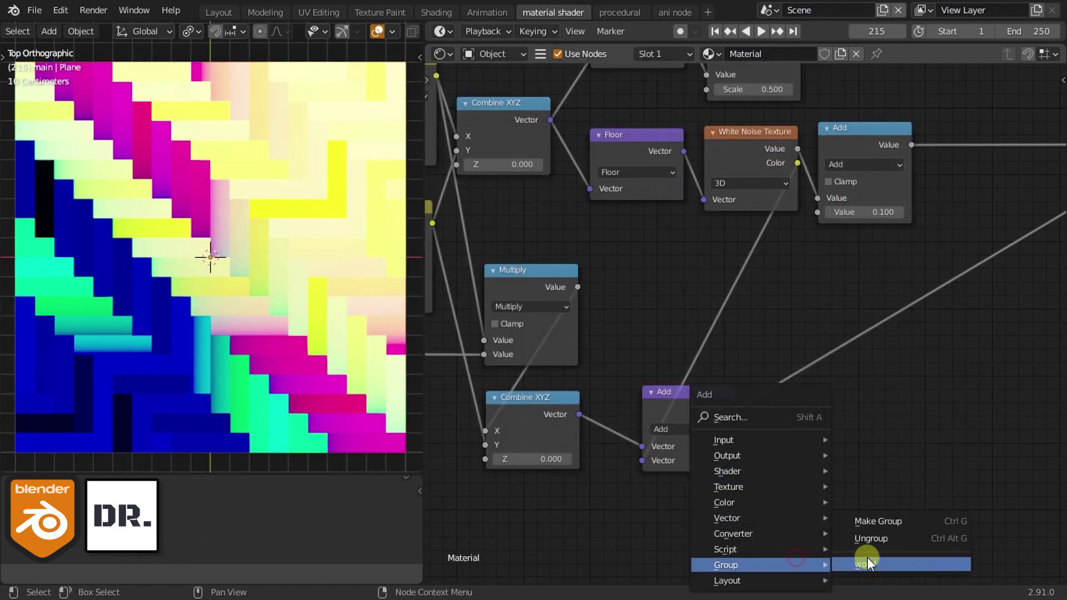
left_click(868, 563)
left_click(839, 409)
left_click_drag(729, 404, 825, 454)
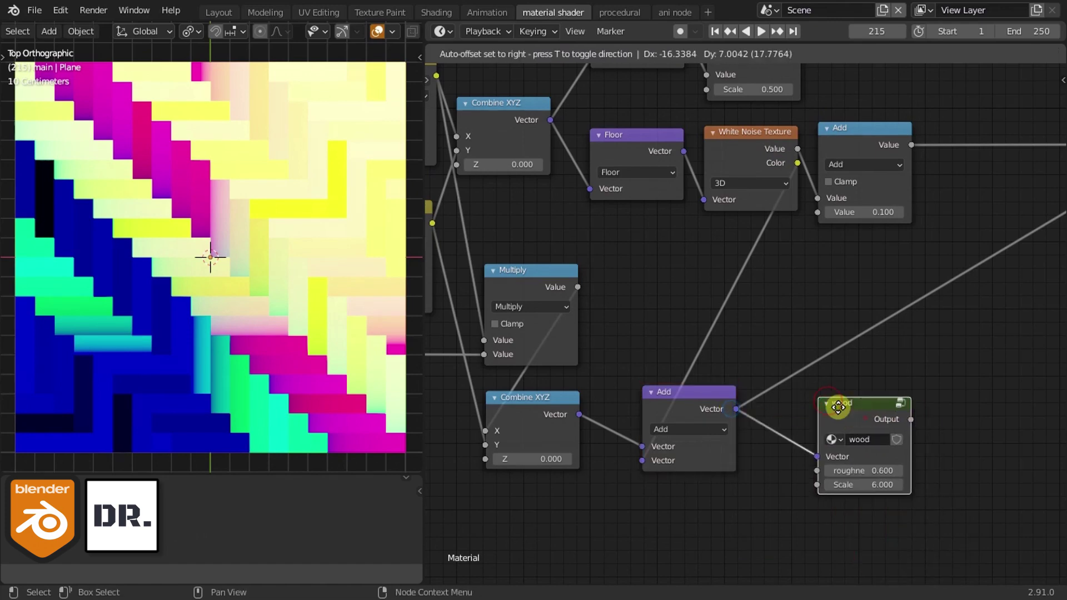
left_click_drag(839, 409, 703, 355)
left_click(800, 397)
scroll(869, 402, "up", 1)
scroll(703, 356, "down", 1)
scroll(732, 327, "down", 1)
scroll(763, 382, "up", 2)
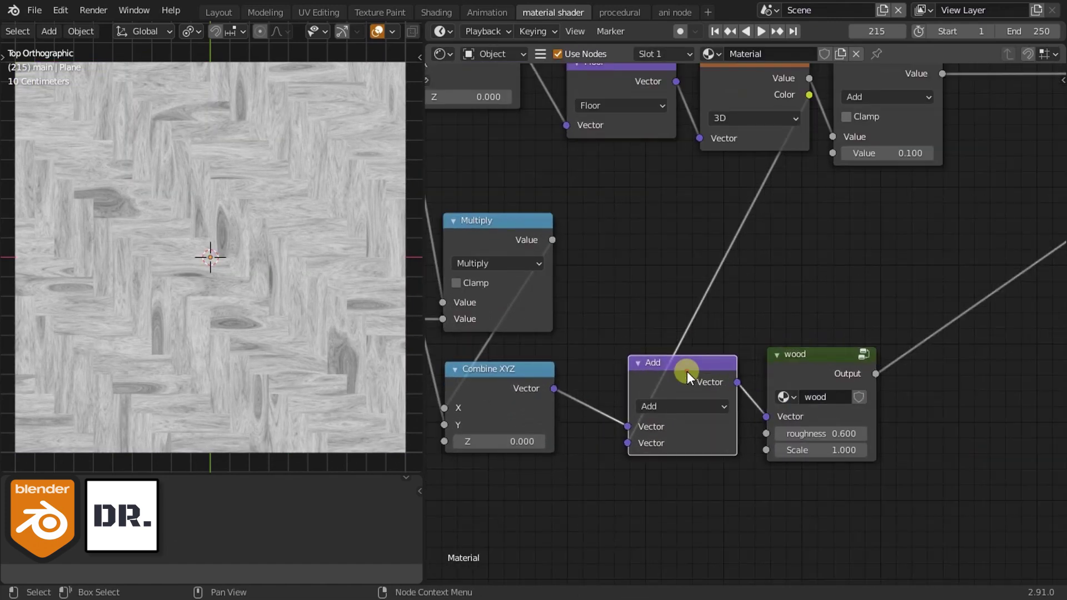
Step: Duplicate the lower Add node
left_click(687, 371)
scroll(687, 371, "down", 2)
key("shift+d")
Step: Make the duplicate a 3.1 Scale of White Noise Color feeding Add's second Vector
left_click(851, 459)
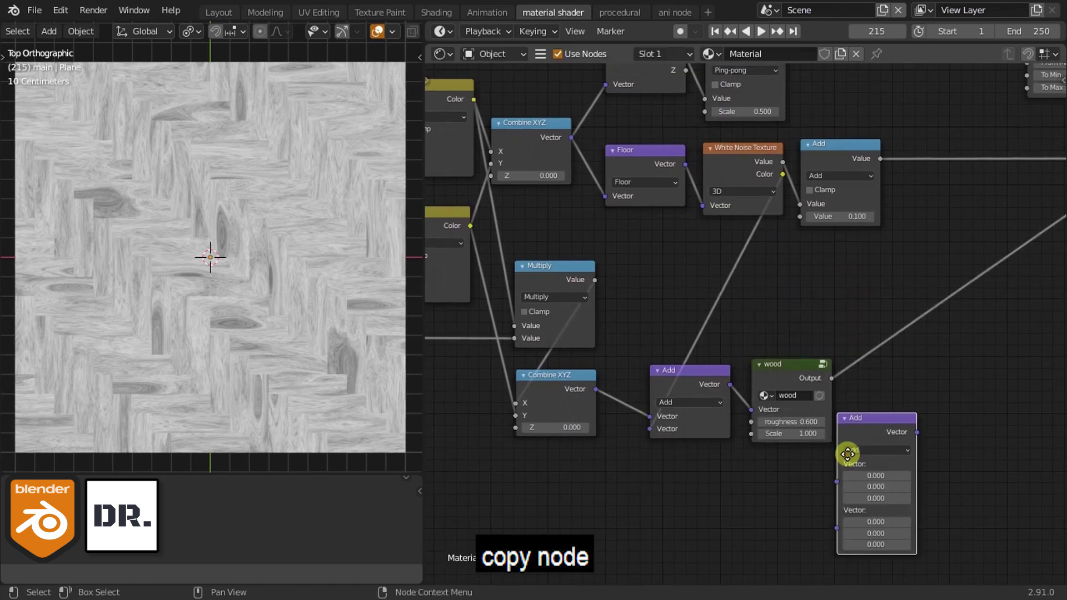
left_click_drag(782, 176, 837, 481)
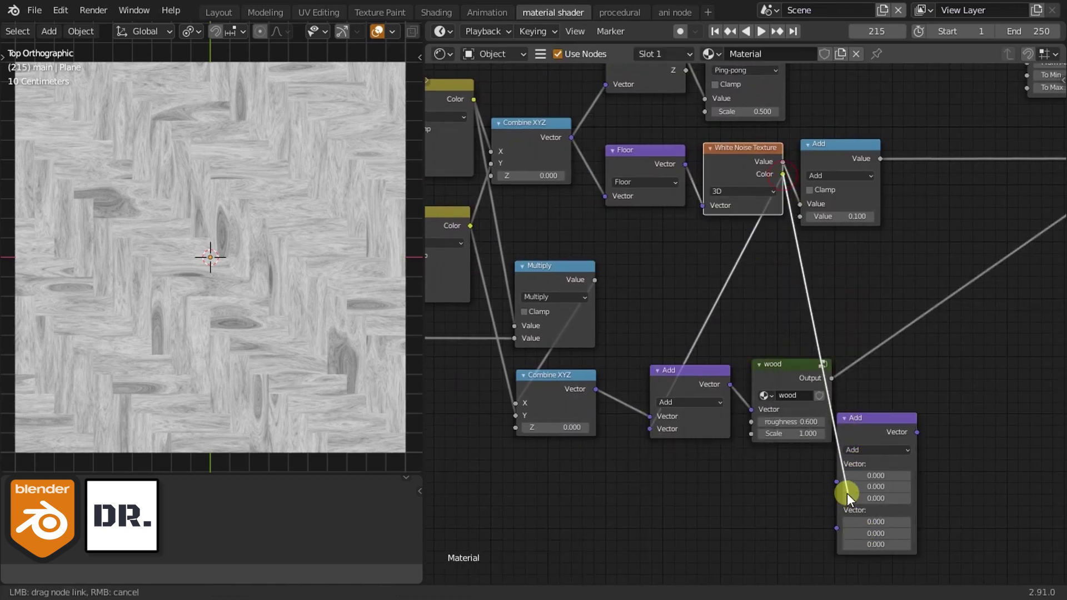
left_click_drag(879, 419, 698, 257)
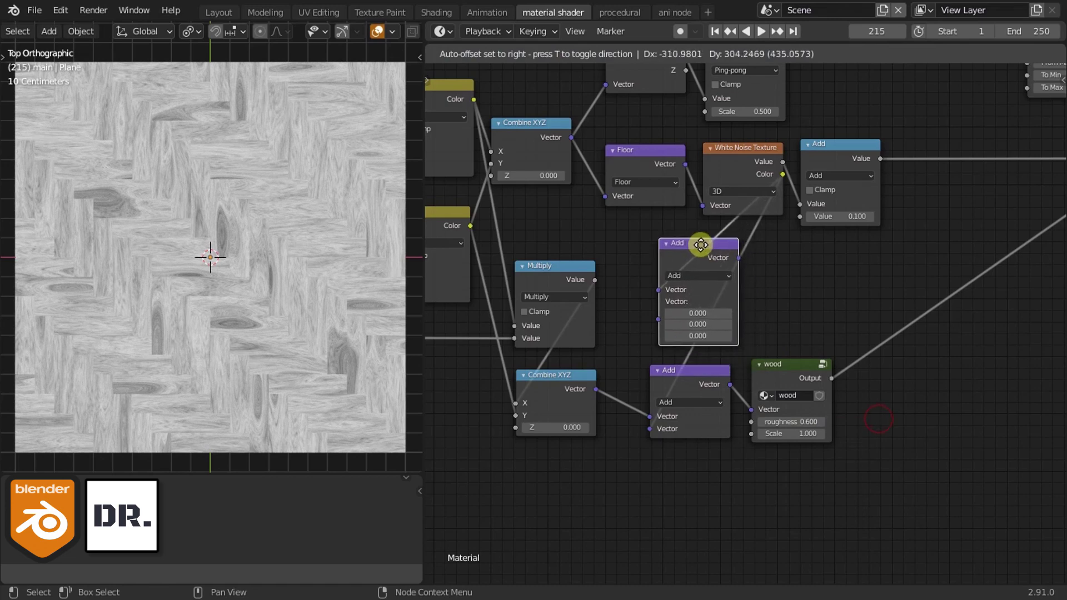
scroll(698, 258, "up", 2)
left_click(694, 282)
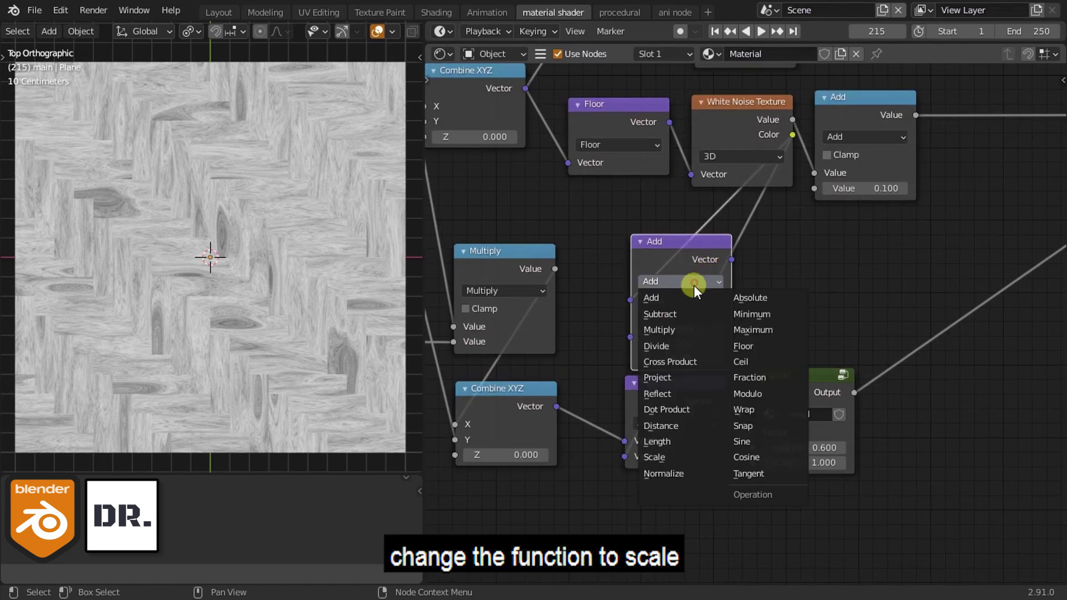
left_click(645, 453)
left_click_drag(731, 259, 627, 458)
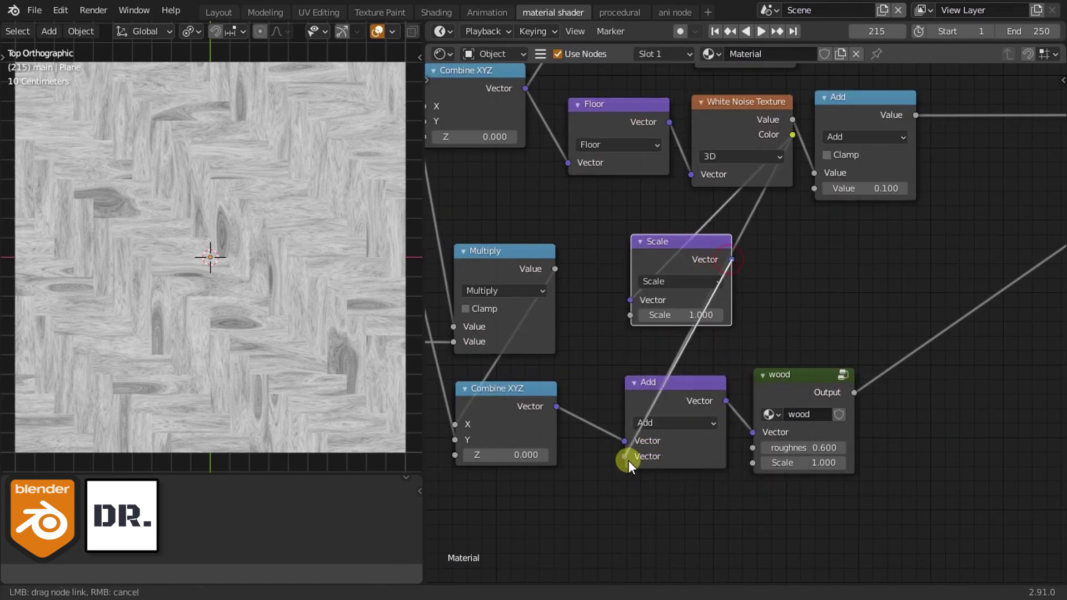
left_click_drag(711, 261, 710, 269)
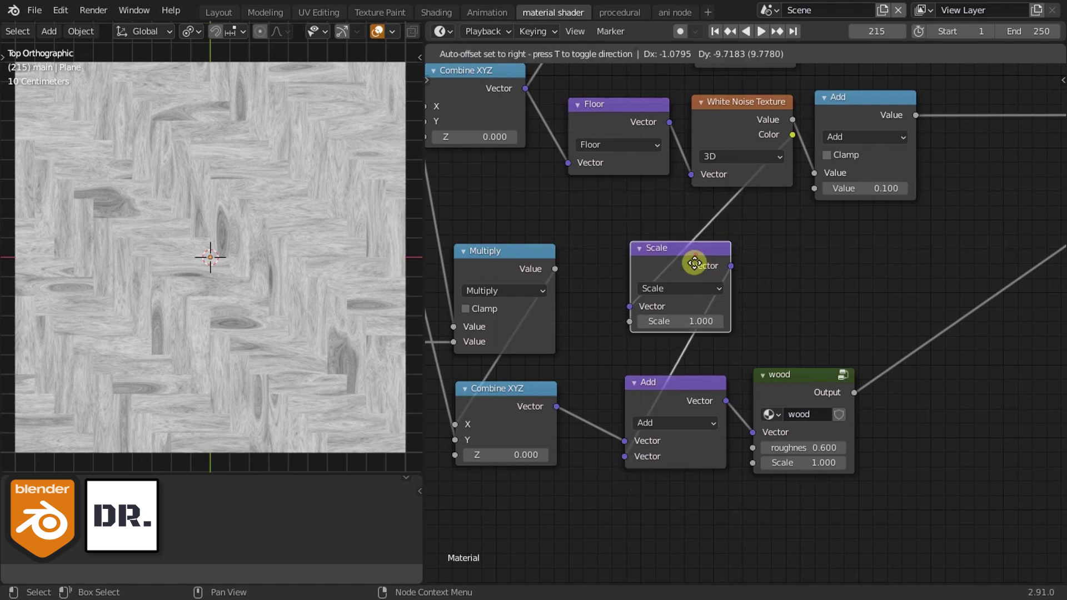
left_click_drag(682, 319, 695, 329)
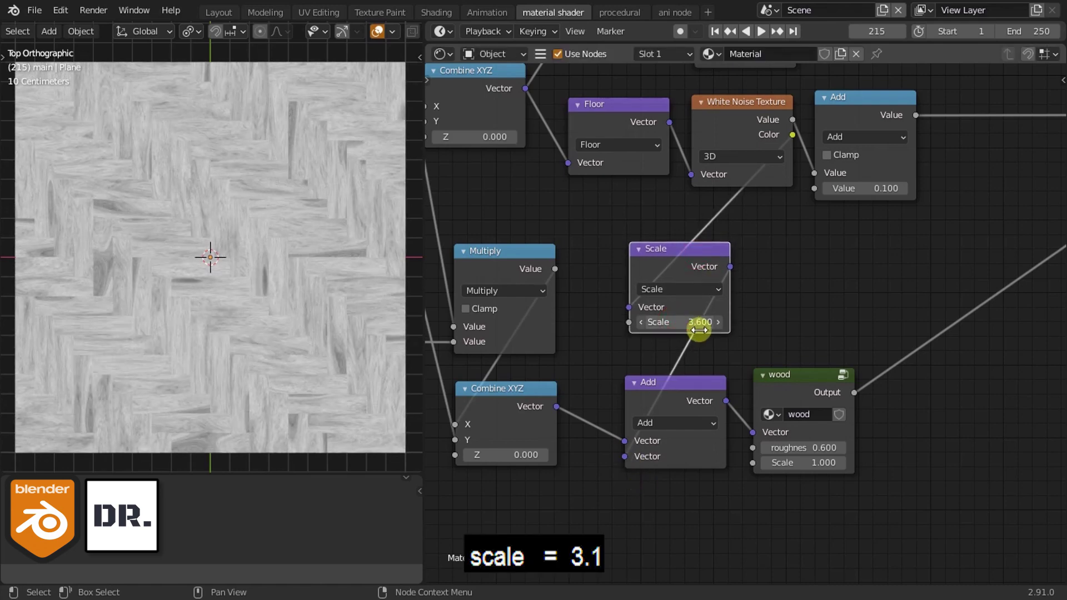
left_click(822, 375)
Step: Raise the wood roughness to 1
mouse_move(822, 375)
middle_mouse_down()
mouse_move(729, 311)
mouse_move(714, 358)
middle_mouse_up()
left_click_drag(655, 377, 707, 367)
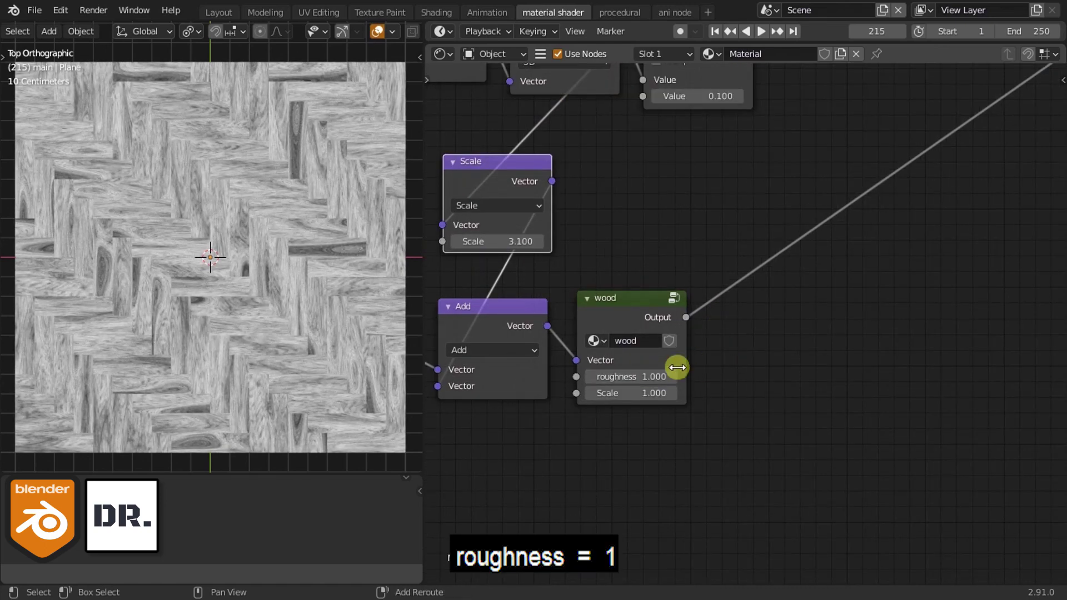
scroll(819, 231, "down", 3)
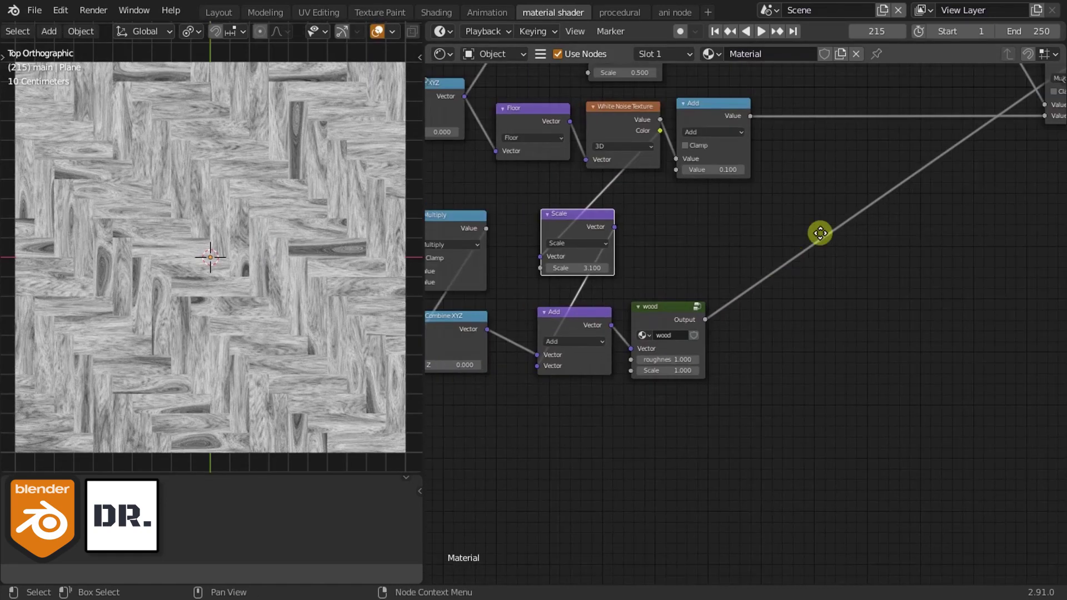
middle_click_drag(820, 231, 845, 271)
scroll(758, 232, "up", 2)
Step: Duplicate the Multiply node and place the copy beside the first, near Map Range
right_click_drag(621, 296, 621, 281, "shift")
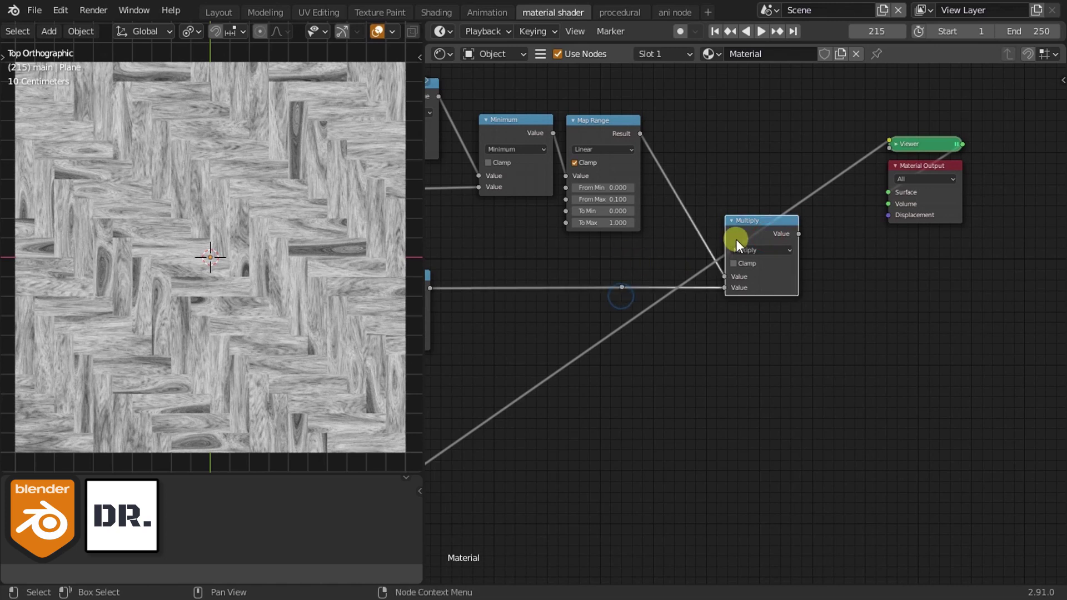
left_click_drag(736, 239, 702, 139)
key("shift+d")
left_click(805, 318)
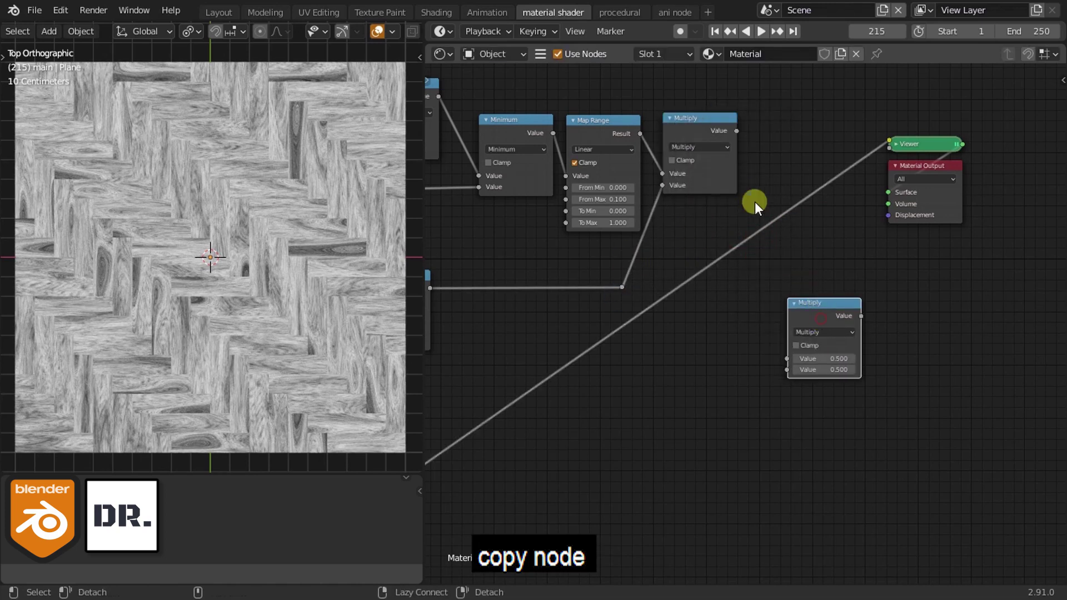
left_click_drag(818, 298, 776, 126)
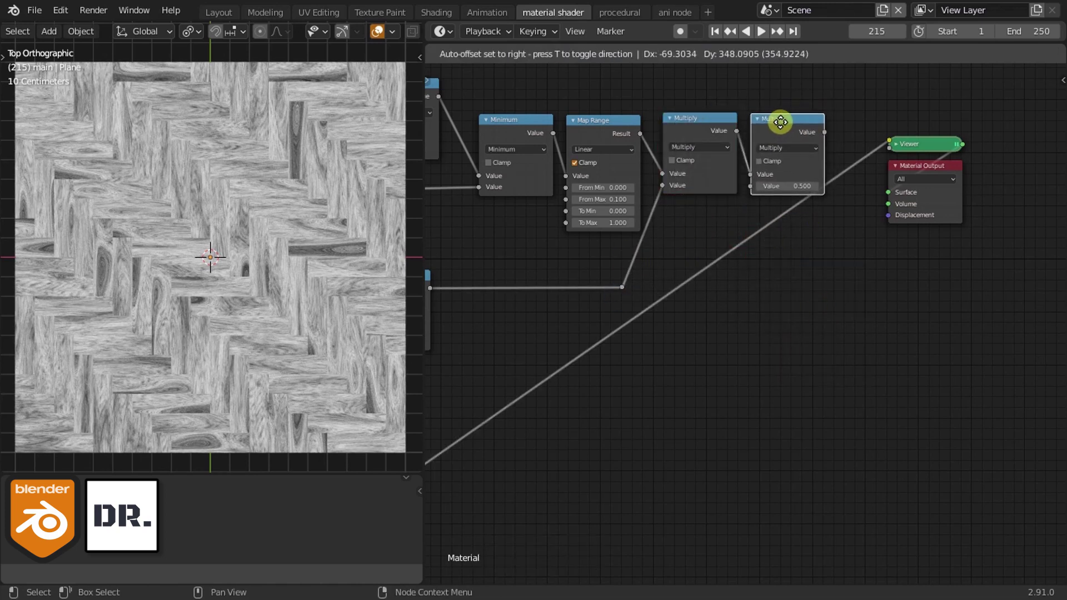
left_click(776, 127)
scroll(683, 230, "down", 2)
scroll(683, 231, "down", 1)
Step: Link the wood output into the second Multiply node's second input
left_click_drag(577, 402, 844, 179)
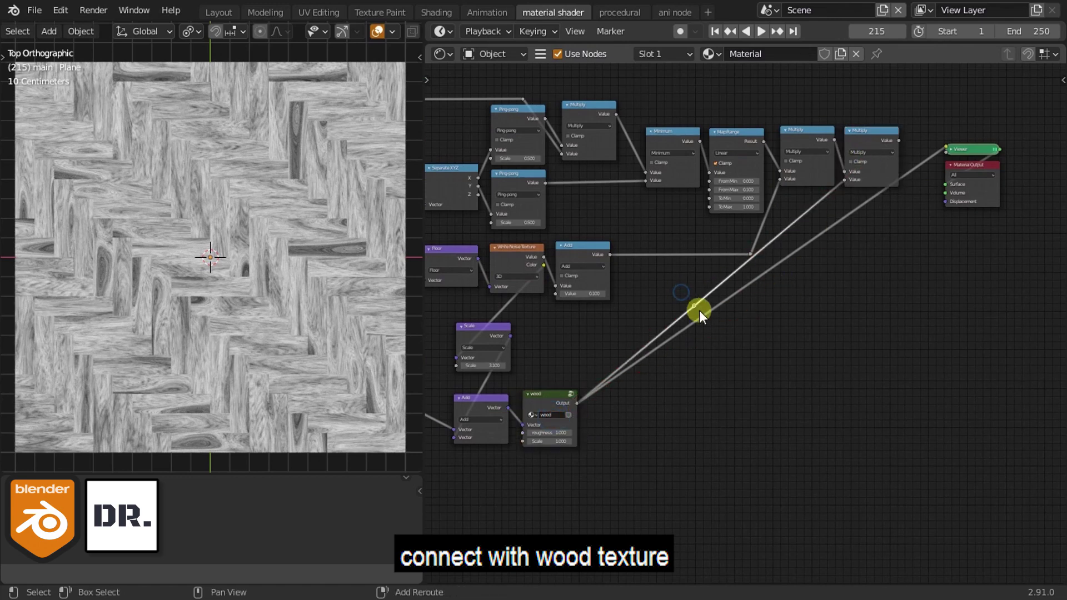
right_click_drag(690, 311, 694, 297, "shift")
mouse_move(691, 305)
left_mouse_down()
mouse_move(773, 405)
mouse_move(764, 402)
left_mouse_up()
scroll(789, 278, "up", 2)
left_click(768, 150)
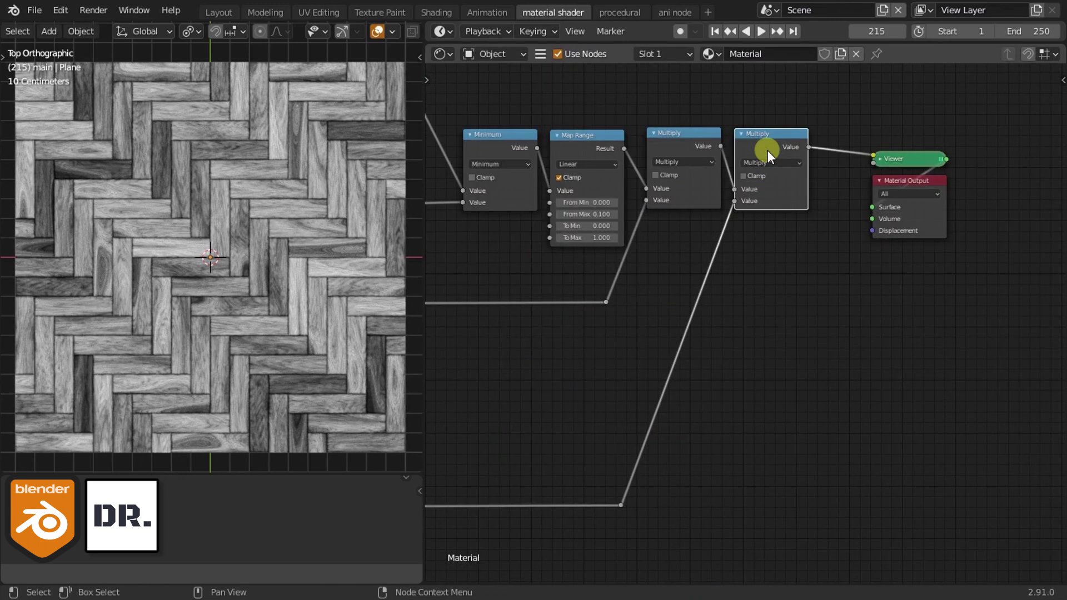
scroll(173, 255, "up", 2)
scroll(172, 255, "up", 1)
scroll(172, 255, "down", 1)
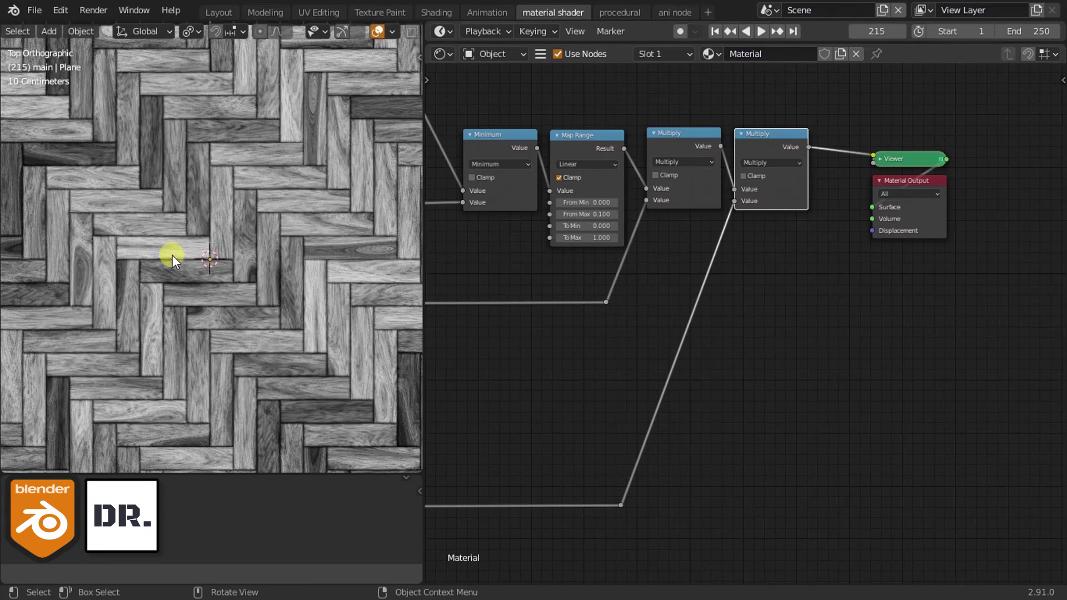
scroll(173, 255, "down", 1)
scroll(905, 355, "down", 2)
Step: Move the Viewer and Material Output nodes off to the right
middle_click_drag(905, 355, 737, 400)
scroll(737, 400, "up", 2)
left_click(713, 248, "shift")
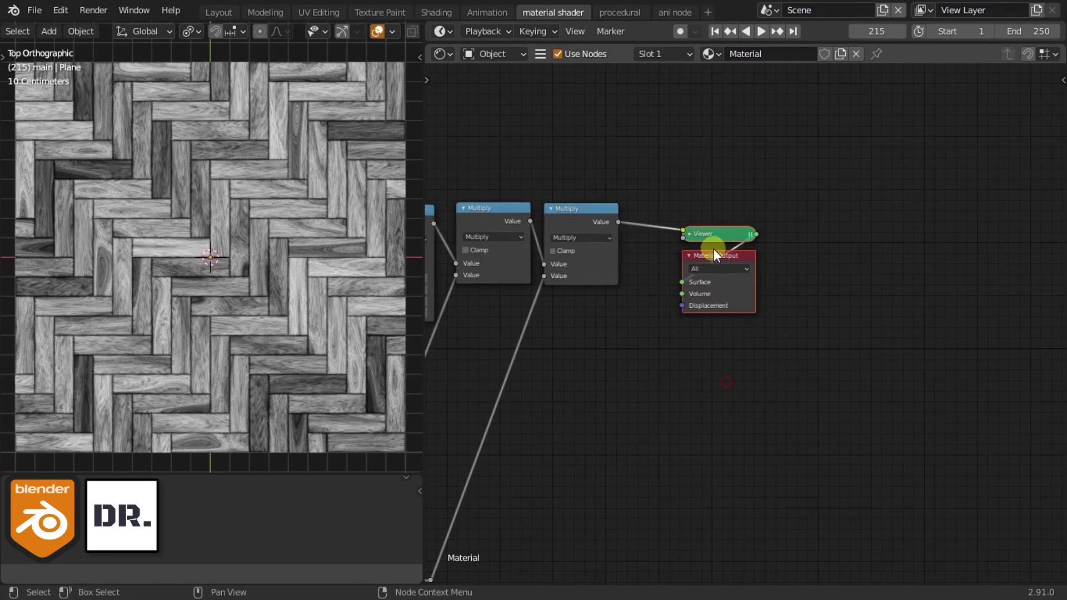
left_click_drag(714, 249, 469, 237)
middle_click_drag(779, 274, 726, 277)
Step: Add a MixRGB node with its blend mode set to Multiply
key("shift+a")
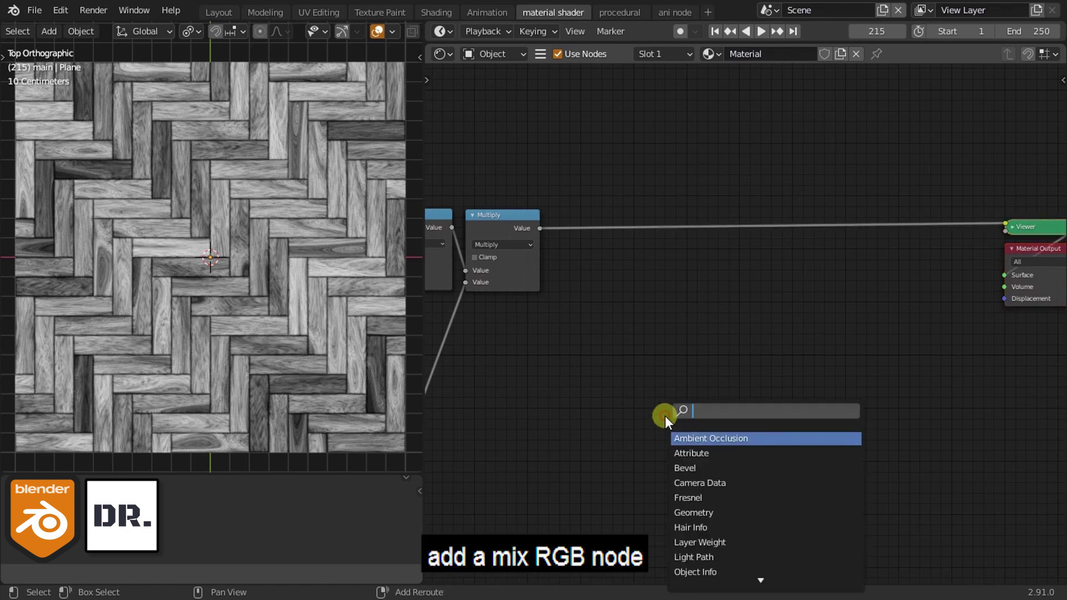
type("mix")
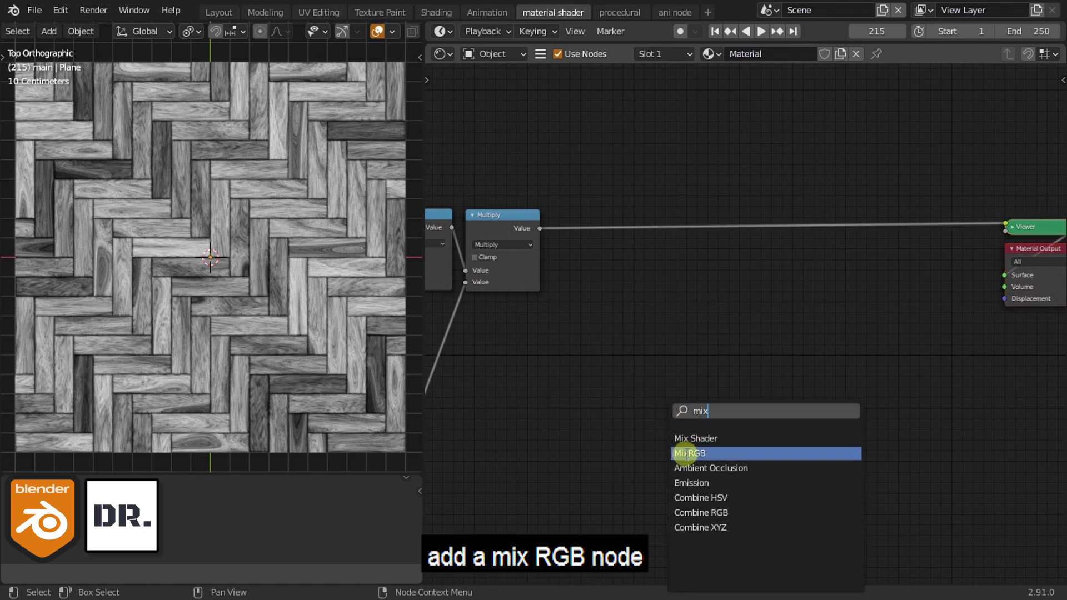
left_click(689, 453)
left_click(609, 286)
left_click(605, 282)
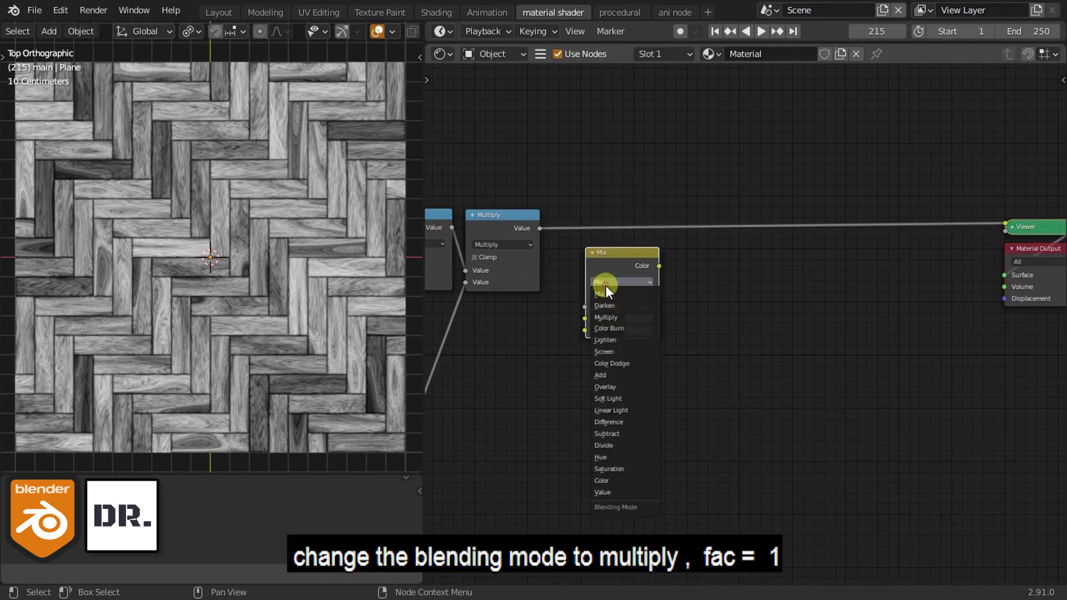
left_click(605, 317)
left_click_drag(606, 315, 630, 326)
Step: Give Color2 an orange-brown and insert the Mix node on the link to Viewer
left_click(659, 341)
left_click_drag(683, 231, 680, 252)
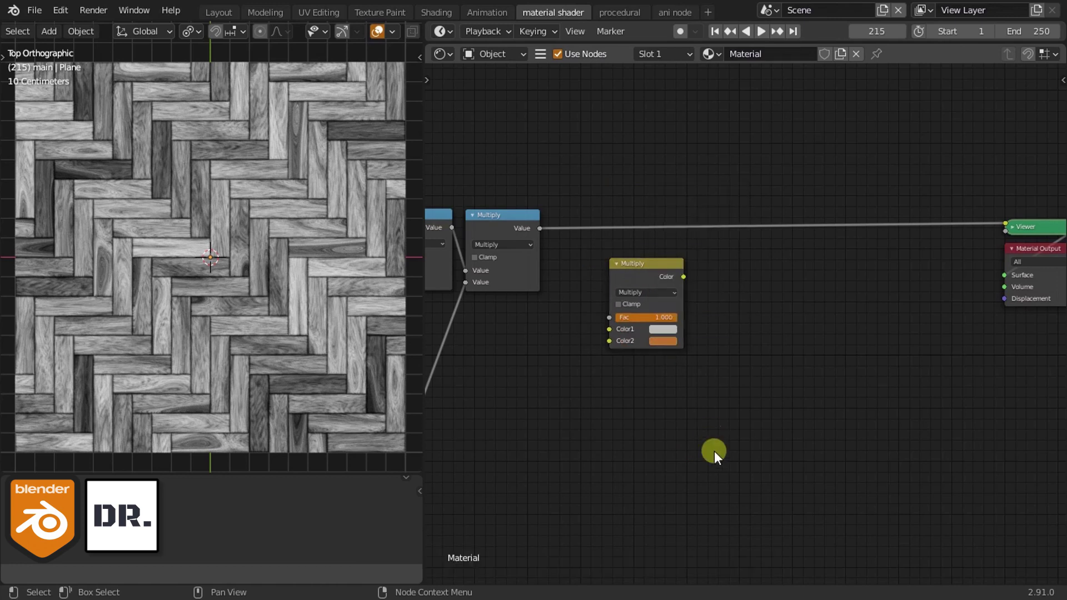
left_click_drag(681, 328, 659, 277)
middle_click_drag(659, 277, 661, 232)
Step: Adjust Color2 to a slightly less saturated orange
scroll(661, 231, "up", 2)
left_click(619, 220)
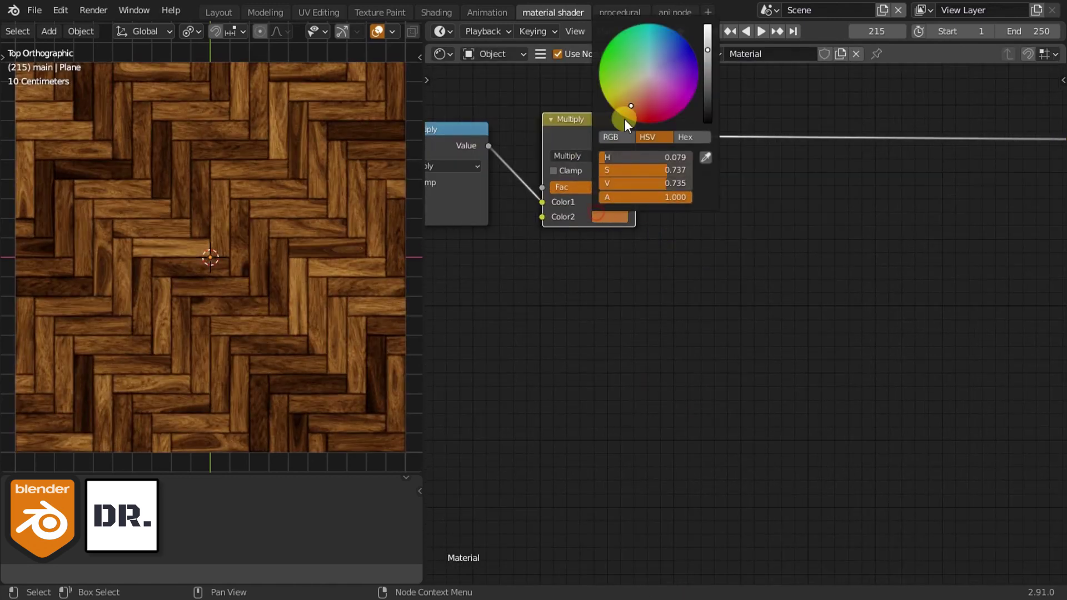
left_click_drag(625, 119, 635, 103)
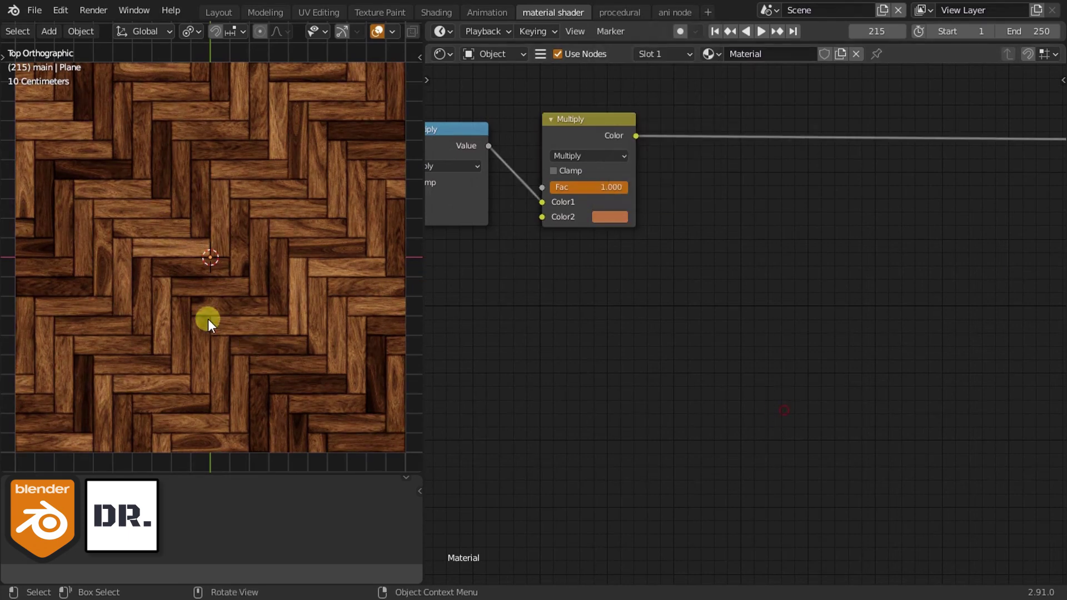
scroll(205, 317, "up", 1)
scroll(234, 322, "up", 1)
scroll(260, 327, "up", 1)
Step: Lower the wood group's roughness to about 0.84
scroll(260, 327, "down", 2)
scroll(453, 362, "down", 2)
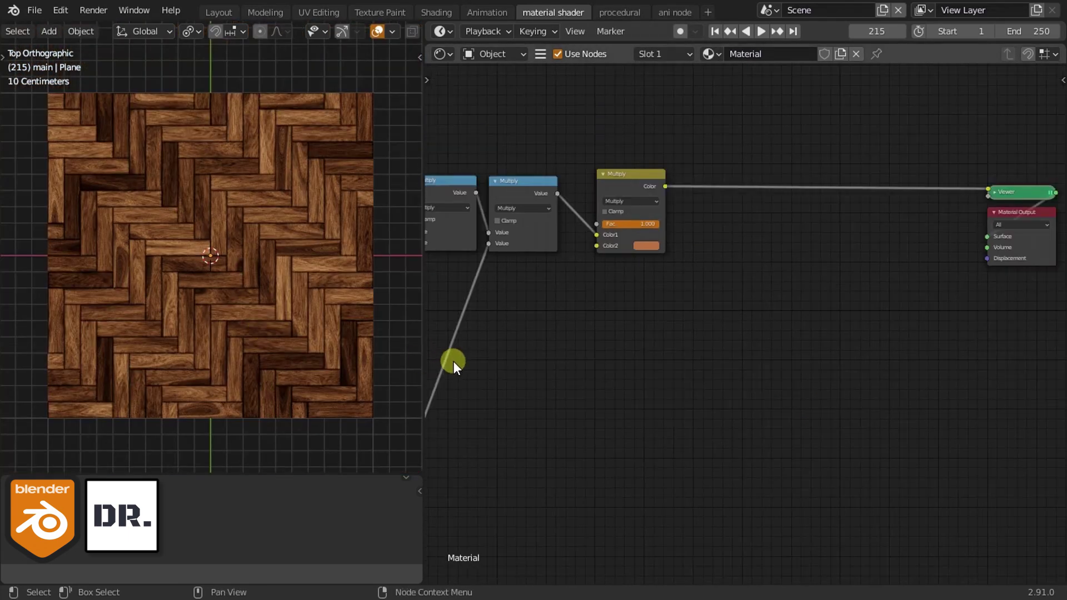
middle_click_drag(453, 361, 736, 316)
scroll(699, 355, "up", 1)
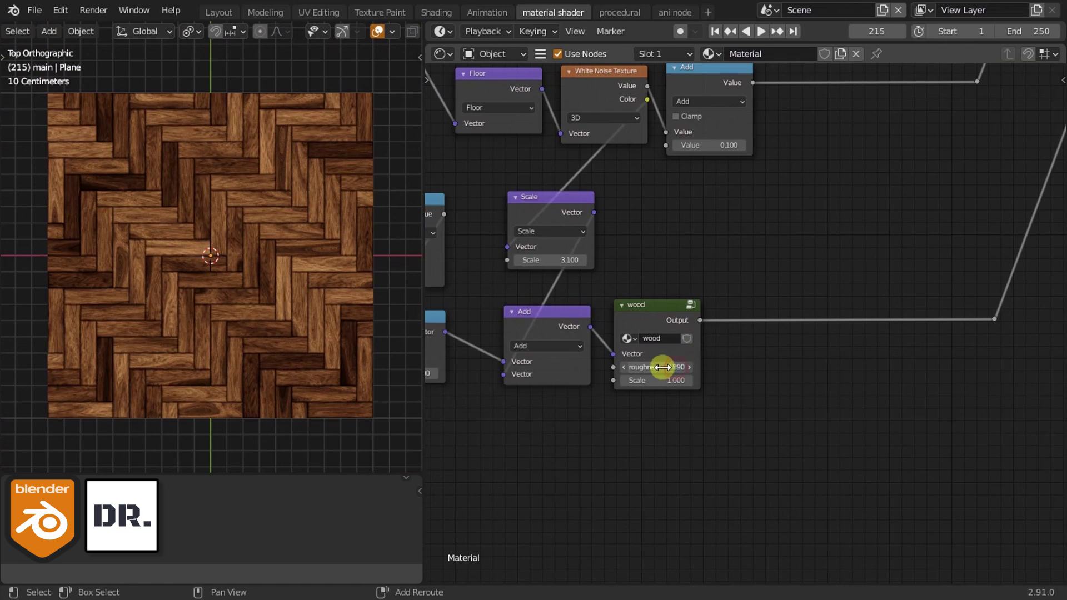
left_click_drag(661, 367, 660, 367)
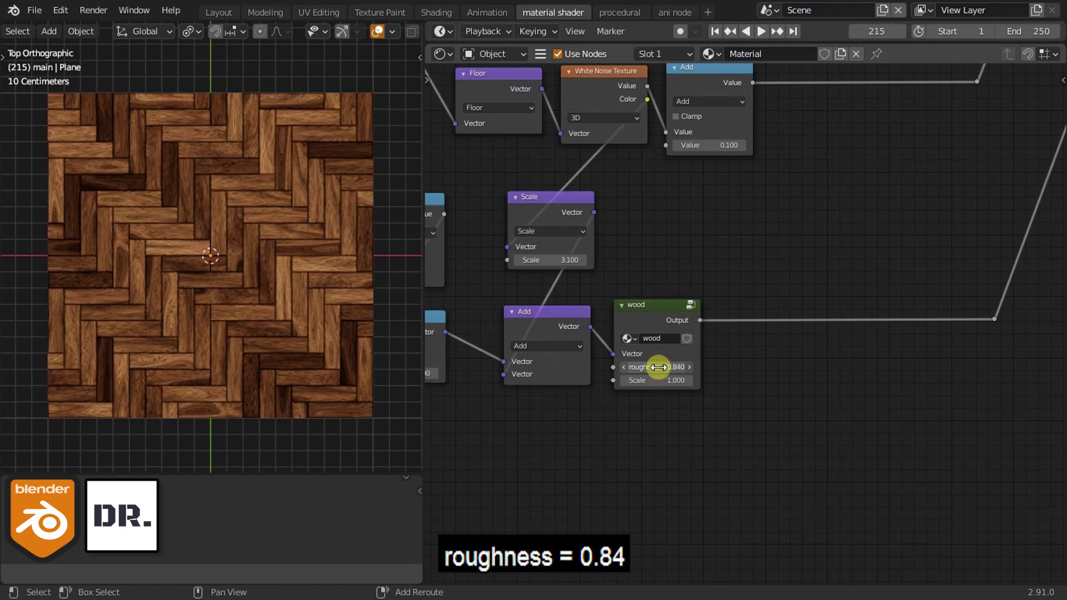
scroll(78, 264, "up", 1)
scroll(78, 264, "up", 1)
scroll(78, 264, "down", 1)
scroll(852, 341, "down", 3)
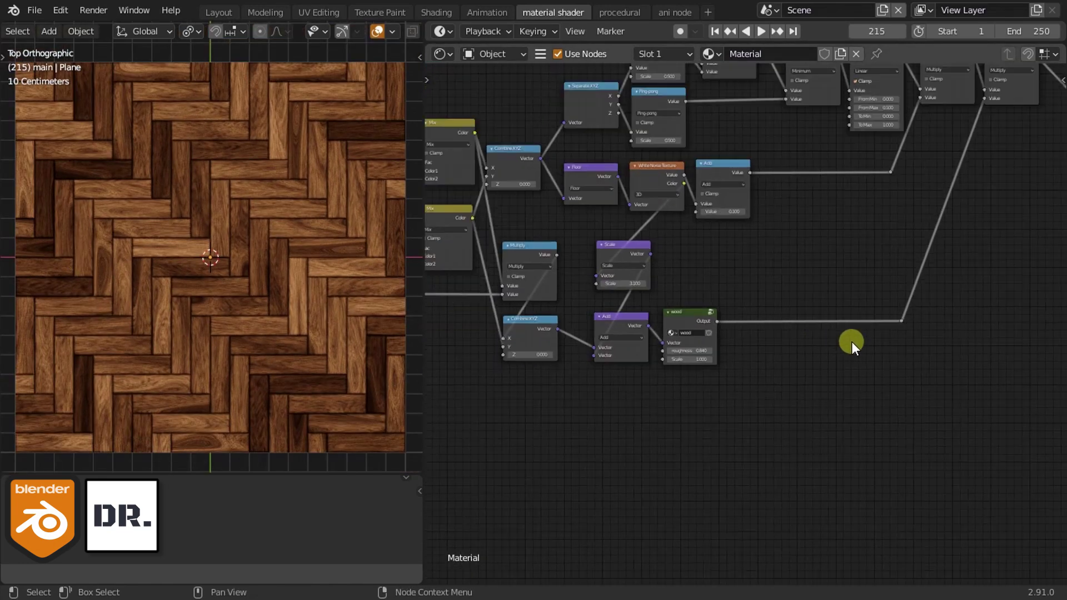
scroll(851, 341, "down", 1)
scroll(701, 281, "up", 3)
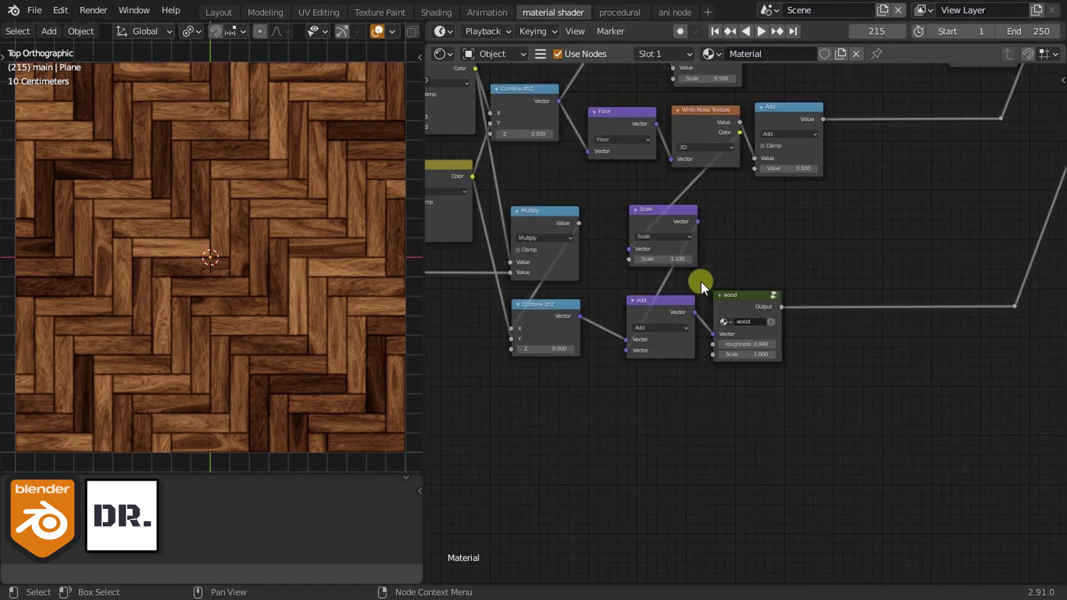
Step: Raise the noise Scale factor from 3.1 to about 3.3
left_click_drag(656, 259, 675, 272)
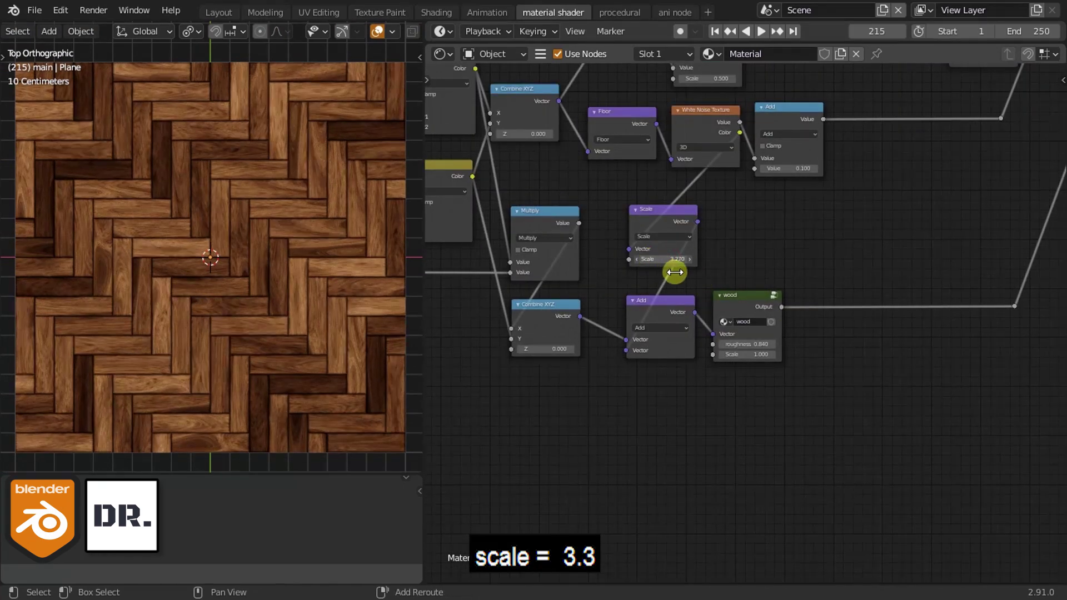
left_click_drag(674, 272, 681, 273)
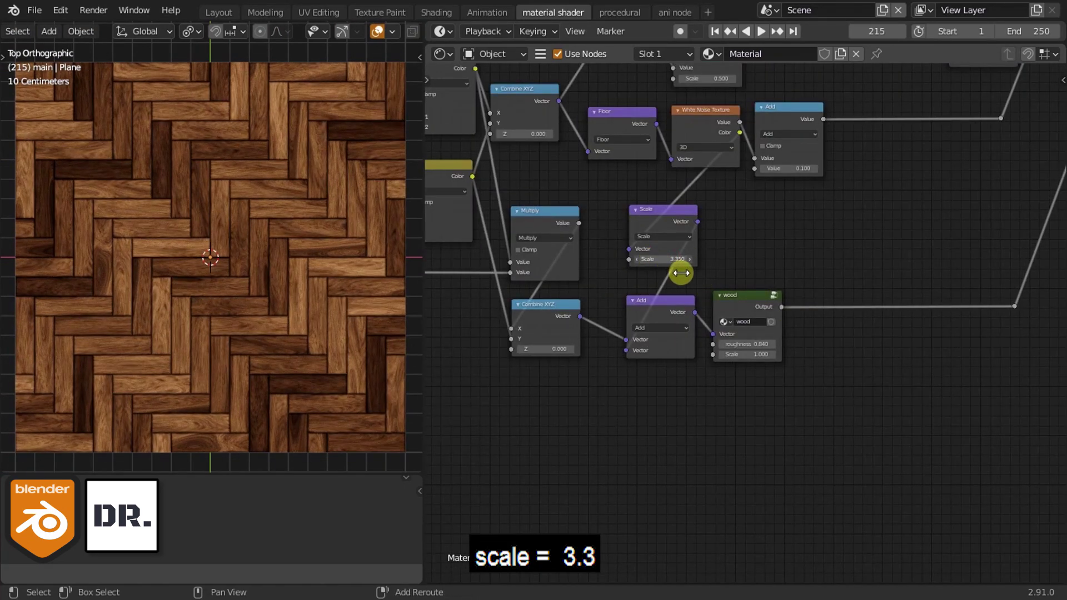
scroll(853, 310, "down", 2)
scroll(866, 261, "down", 1)
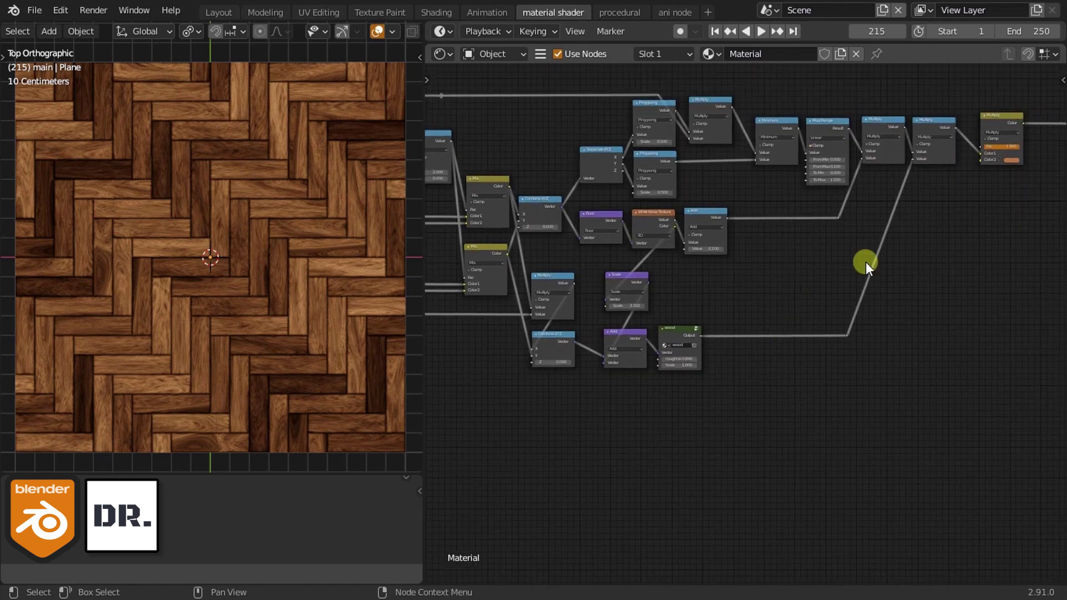
middle_click_drag(866, 262, 738, 318)
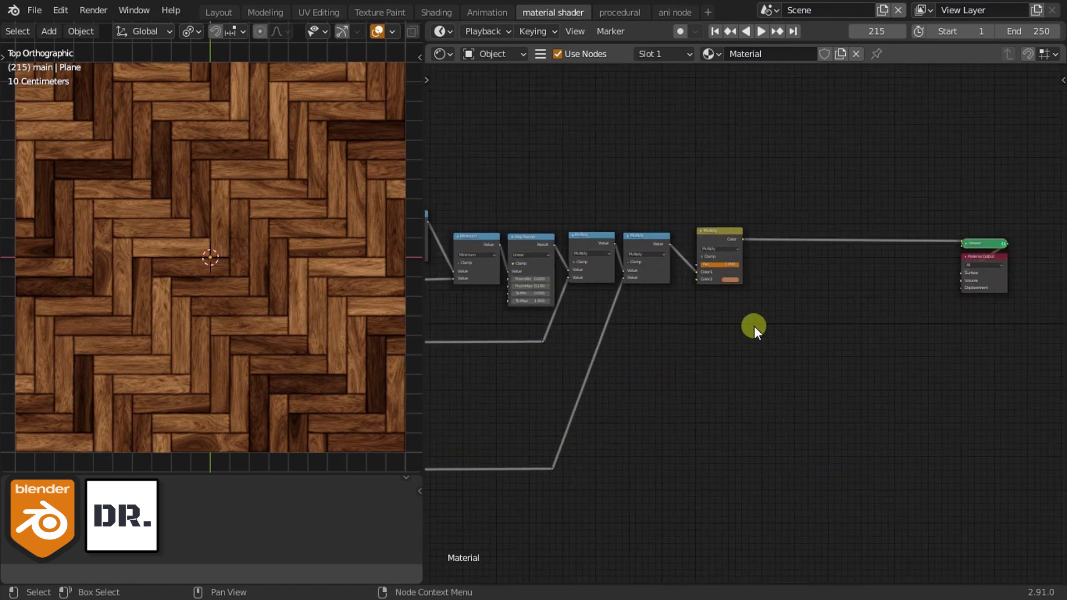
Step: Add a Principled BSDF beside the colour node and feed the tile mask into Specular
key("shift+a")
type("pri")
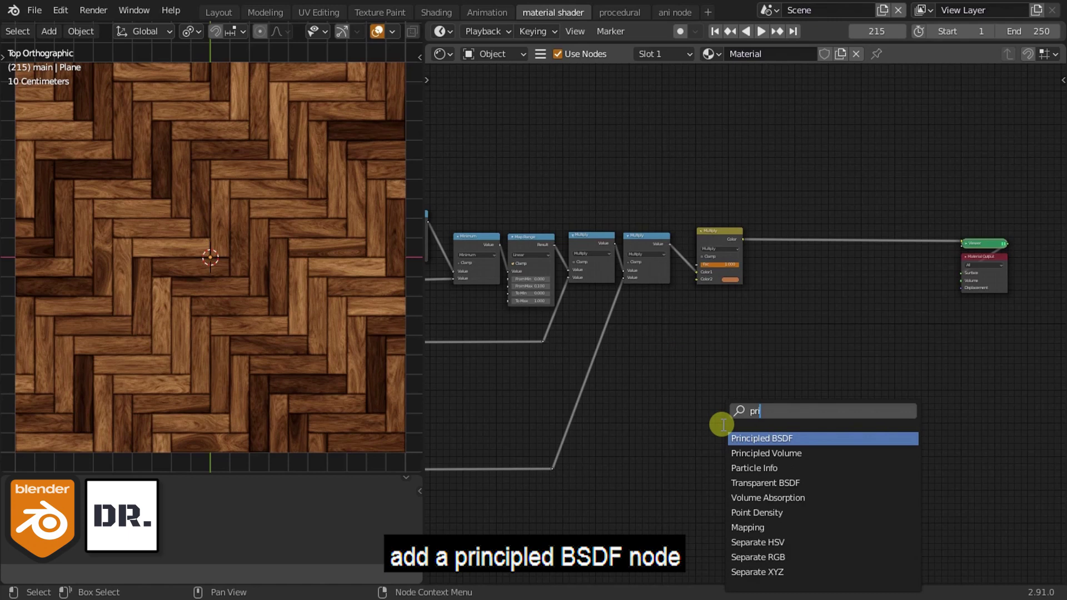
key("Return")
left_click(805, 350)
scroll(808, 294, "up", 1)
scroll(809, 295, "up", 1)
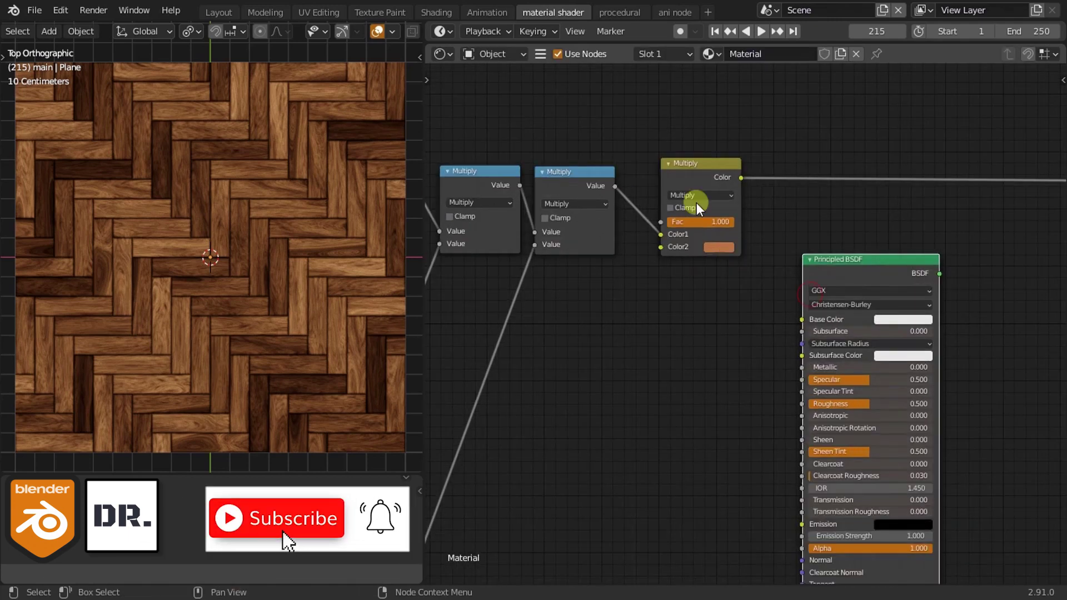
left_click_drag(851, 265, 841, 103)
mouse_move(520, 185)
left_mouse_down()
mouse_move(675, 308)
mouse_move(792, 220)
left_mouse_up()
Step: Add a Bump node with the tile mask on Height, sharing a reroute with Specular
key("shift+a")
left_click(651, 419)
type("bu")
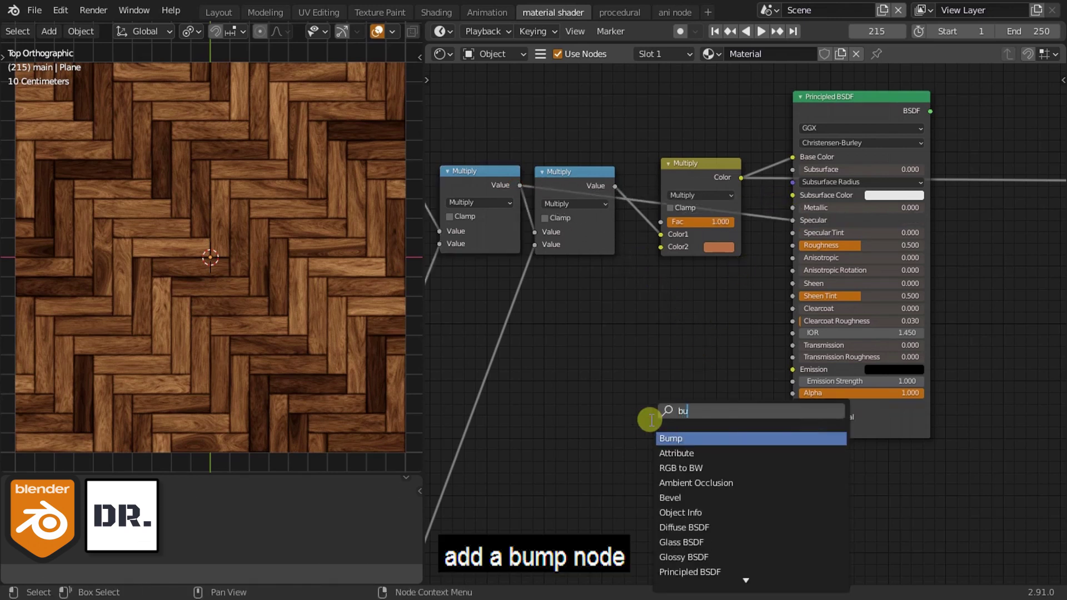
type("m")
left_click(684, 437)
left_click(664, 345)
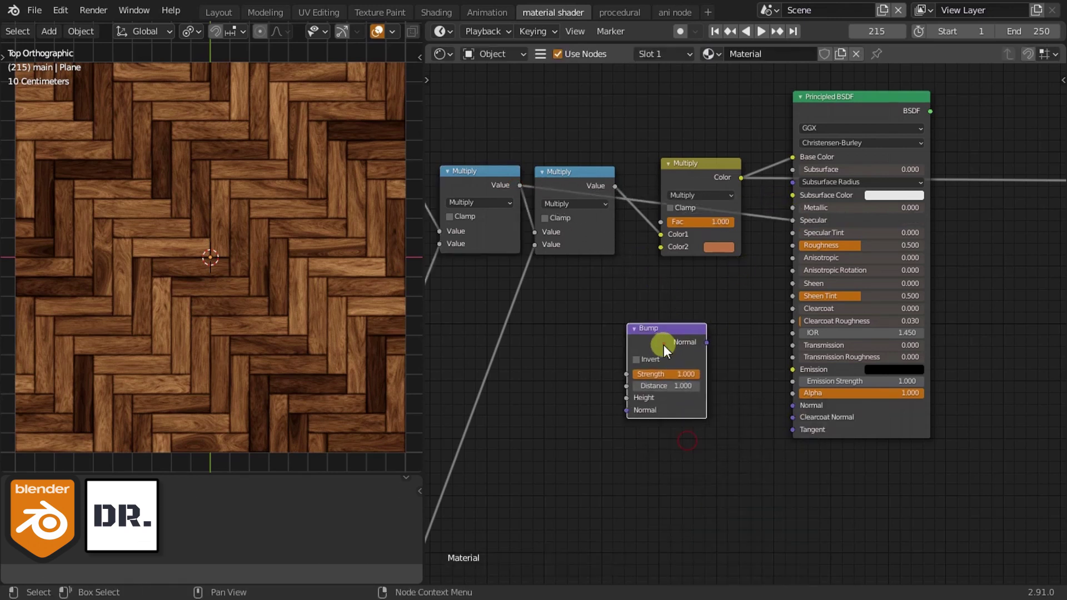
right_click_drag(500, 206, 670, 428, "alt")
left_click_drag(627, 374, 627, 398)
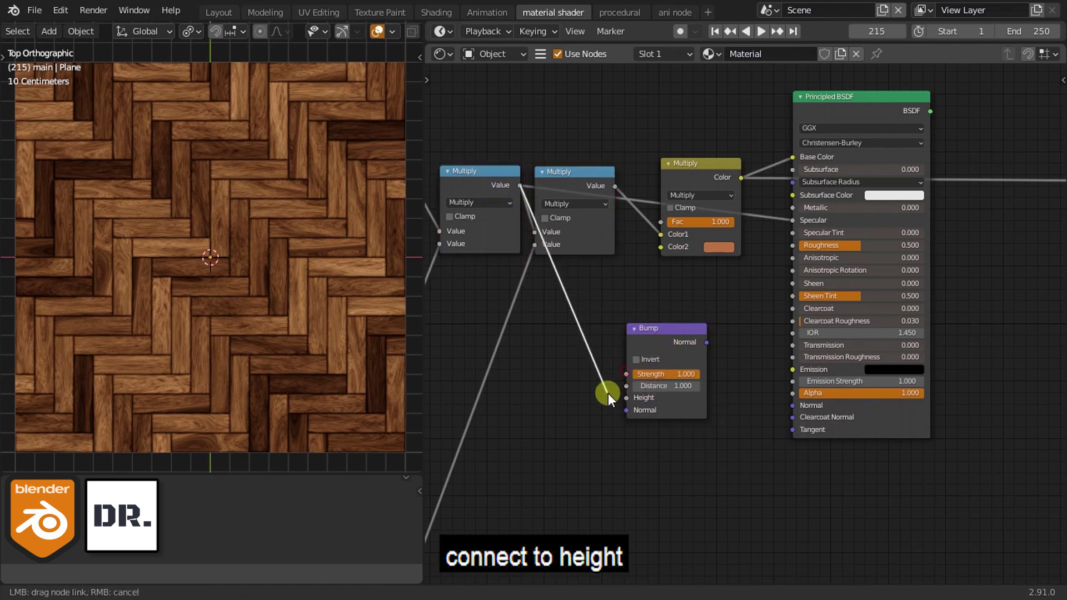
right_click_drag(571, 211, 533, 277, "shift")
left_click_drag(534, 276, 567, 336)
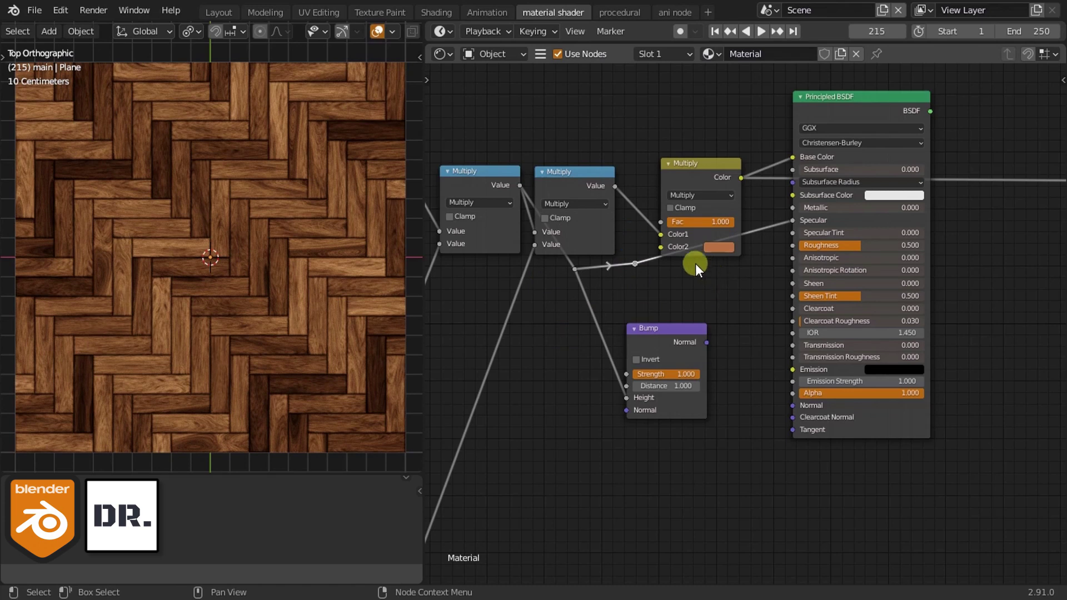
key("g")
Step: Set Bump Distance to 0.1 and connect Bump Normal to the shader's Normal
left_click(778, 269)
scroll(769, 297, "up", 1)
left_click(648, 347)
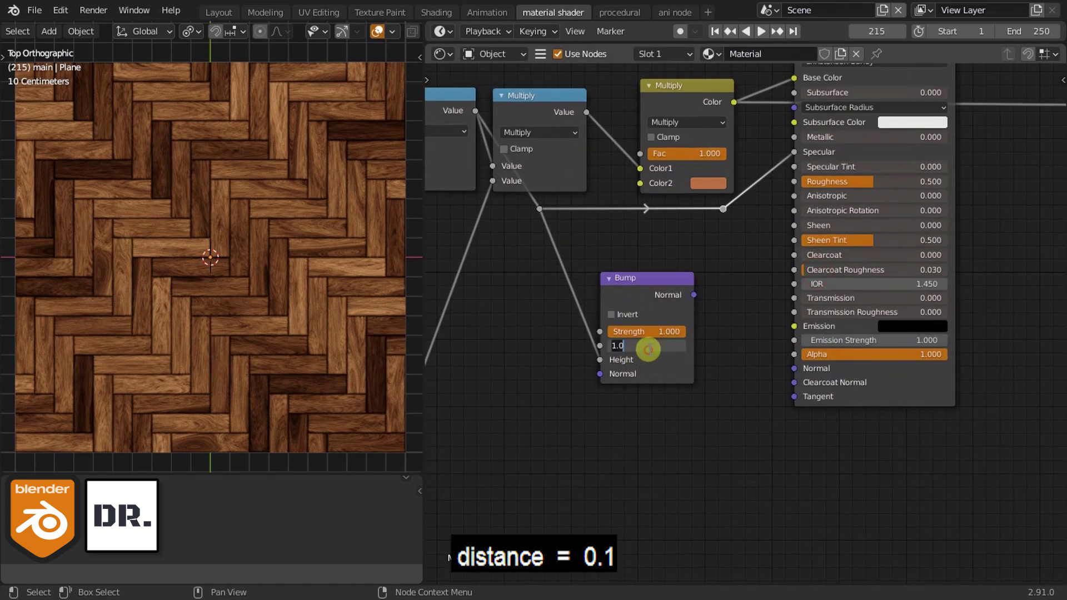
scroll(697, 369, "down", 1)
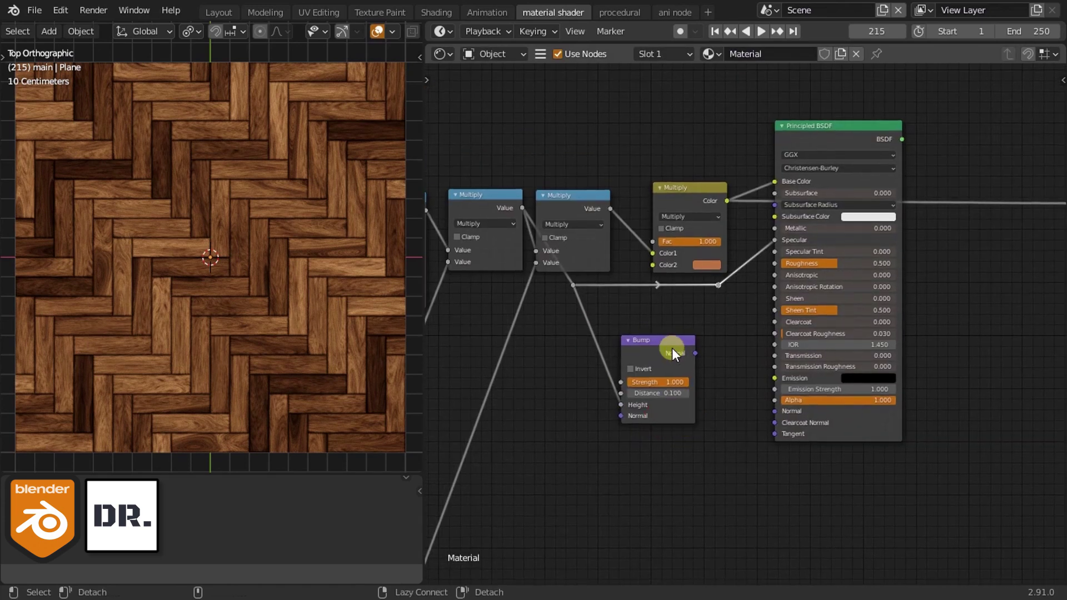
right_click_drag(761, 359, 818, 381, "alt")
left_click_drag(666, 351, 678, 375)
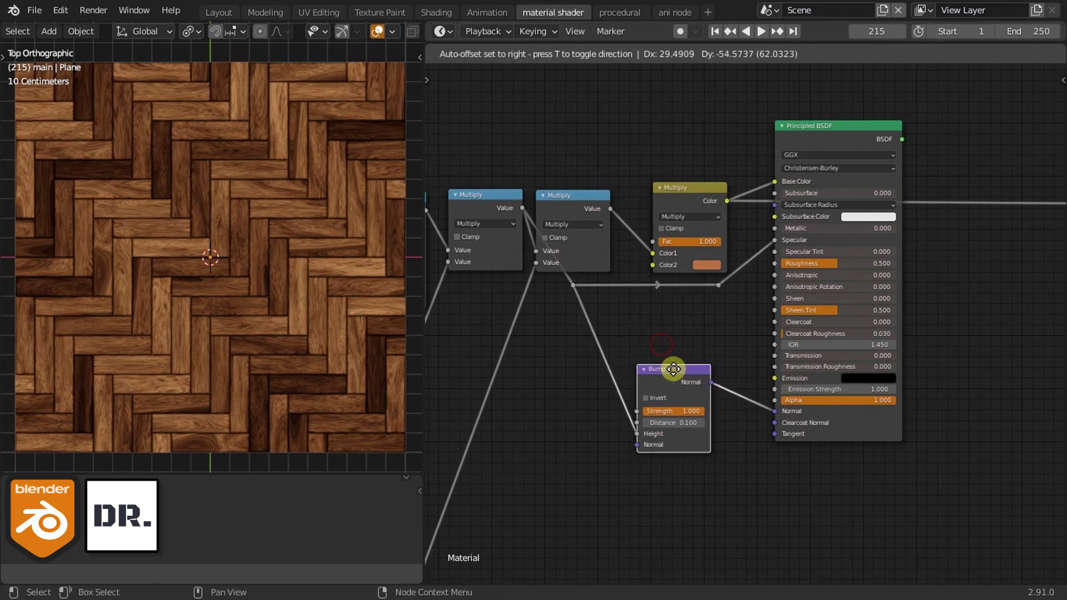
Step: Route the Principled BSDF to the Material Output and arrange the nodes together
left_click_drag(560, 295, 619, 288)
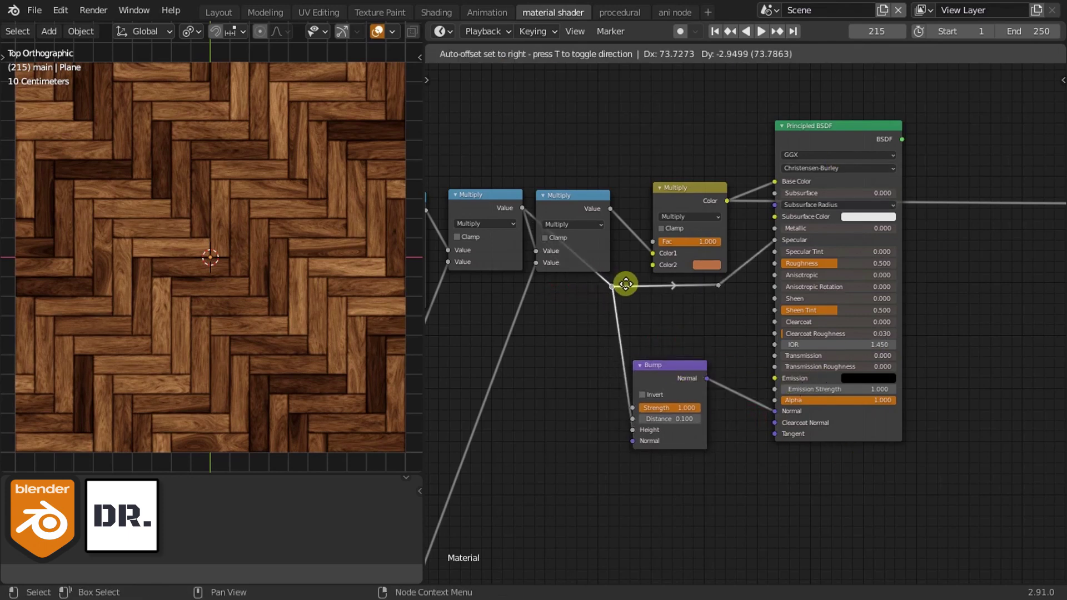
left_click(892, 148, "ctrl+shift")
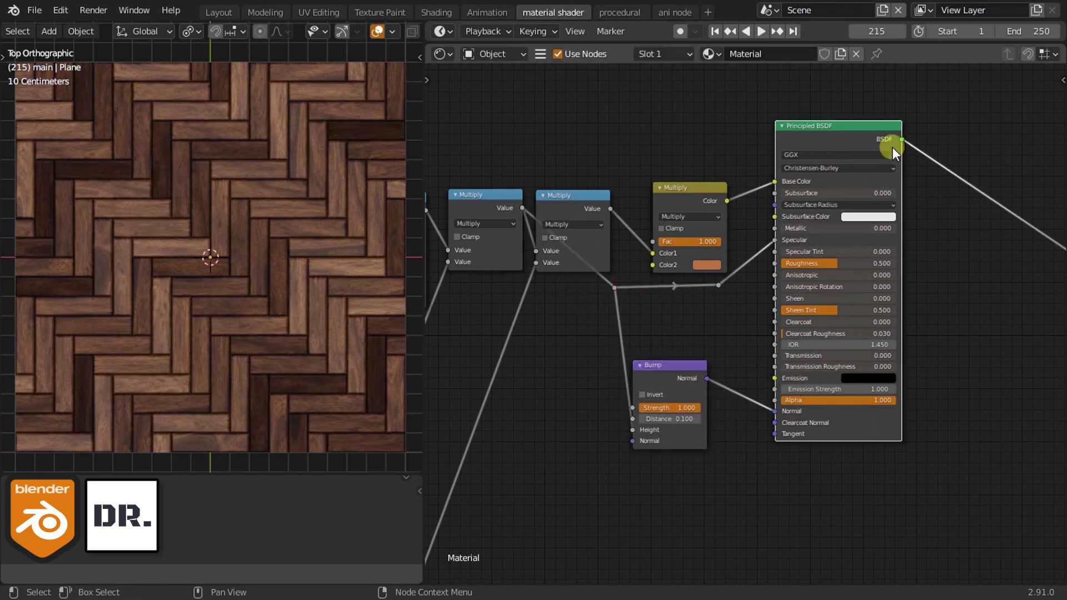
scroll(888, 252, "up", 1)
scroll(874, 255, "down", 2)
middle_click_drag(875, 256, 799, 238)
left_click_drag(1001, 217, 868, 123)
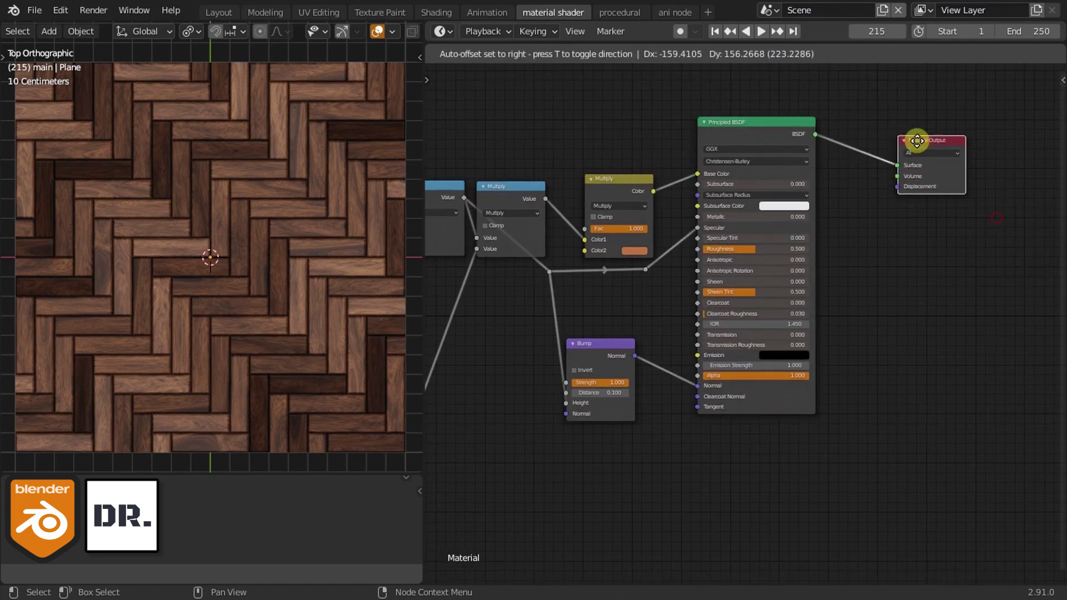
left_click(739, 121, "shift")
left_click(631, 190, "shift")
left_click_drag(630, 190, 608, 191)
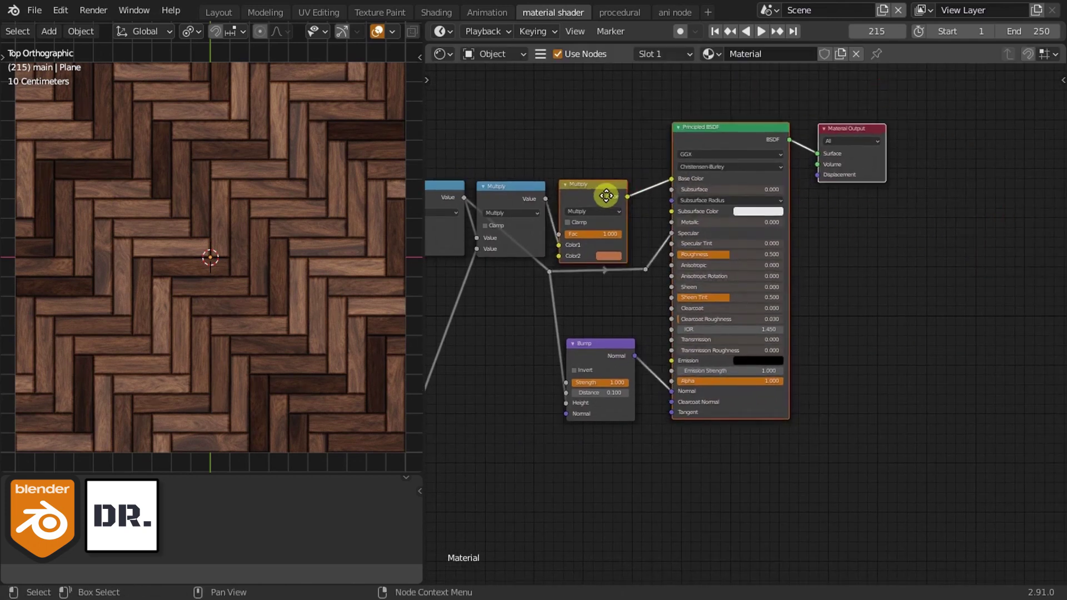
scroll(814, 273, "up", 2)
Step: Reset the shader Roughness and set the Bump Distance to 0.05
key("BackSpace")
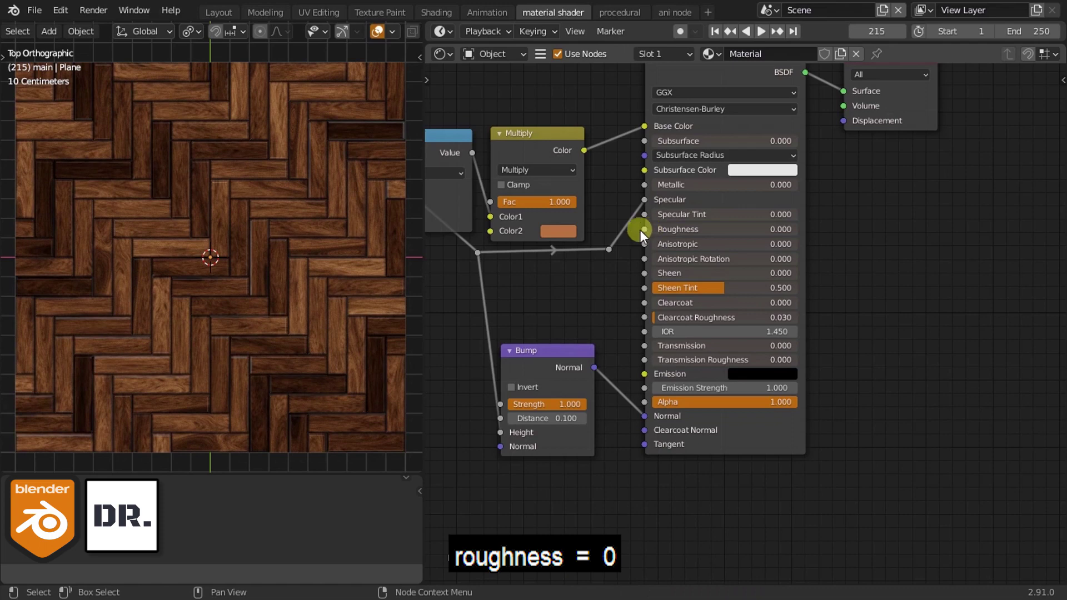
scroll(334, 269, "up", 3)
scroll(328, 272, "up", 3)
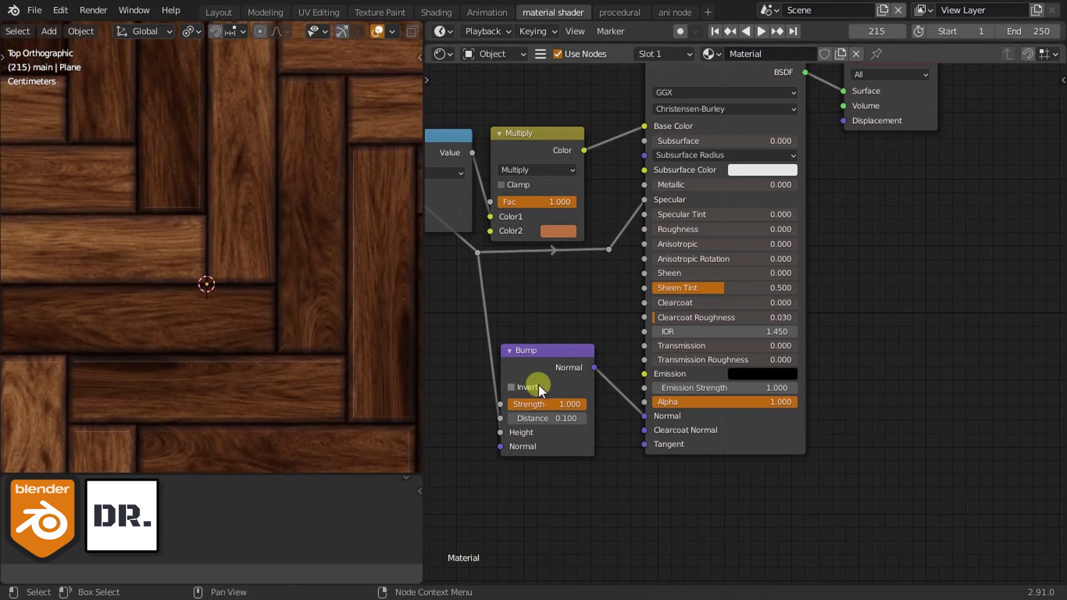
scroll(539, 385, "up", 1)
middle_click_drag(538, 385, 615, 279)
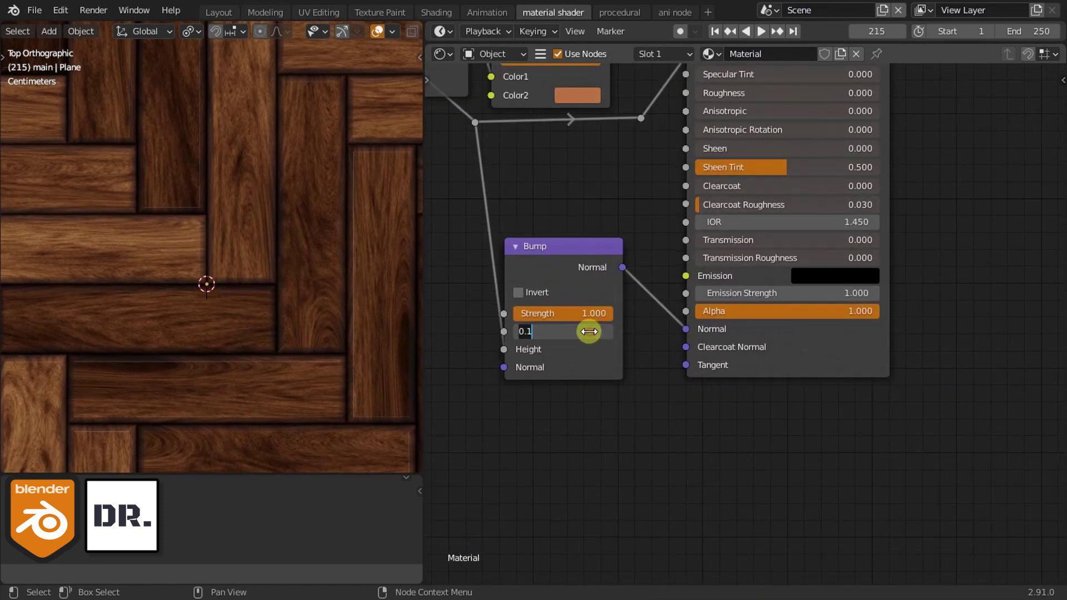
type("0.05")
key("Return")
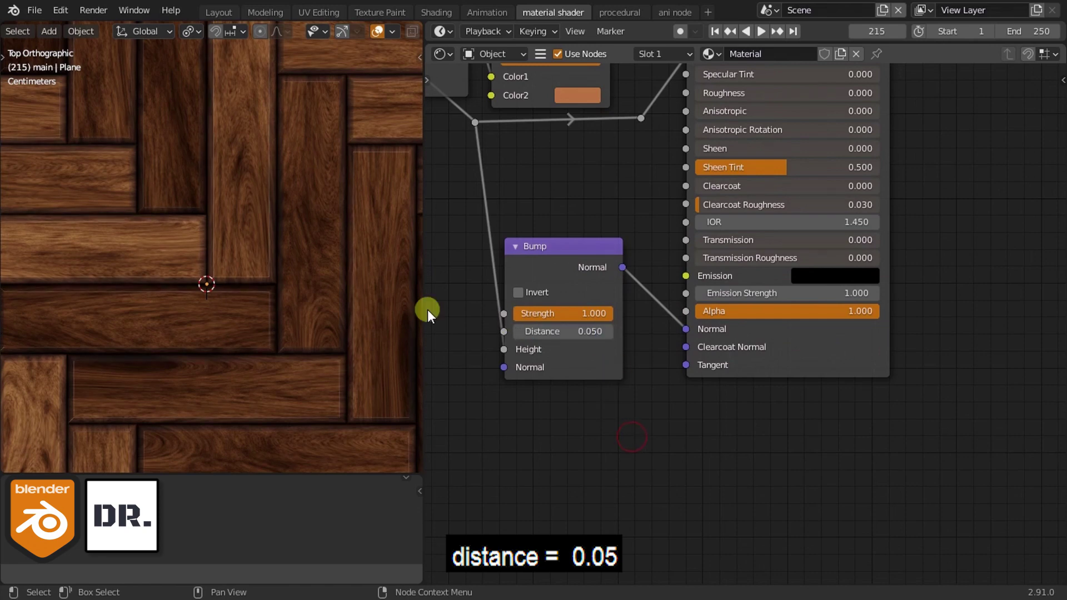
Step: Raise the Principled BSDF Roughness to 0.45 and check the floor in perspective
scroll(262, 308, "down", 5)
scroll(261, 305, "down", 2)
scroll(262, 304, "down", 3)
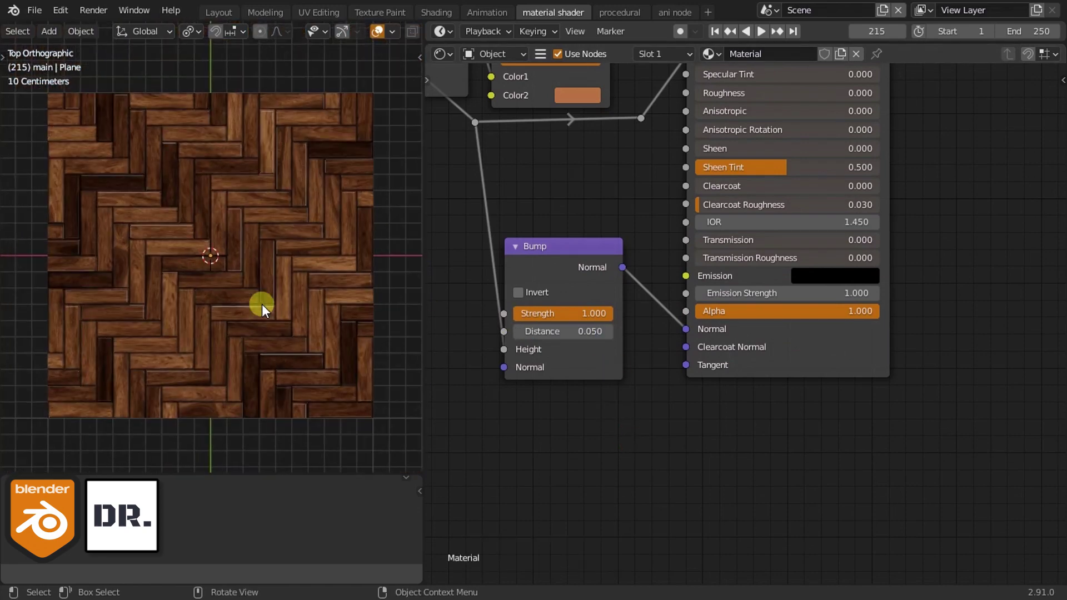
scroll(262, 304, "up", 1)
middle_click_drag(627, 127, 638, 257)
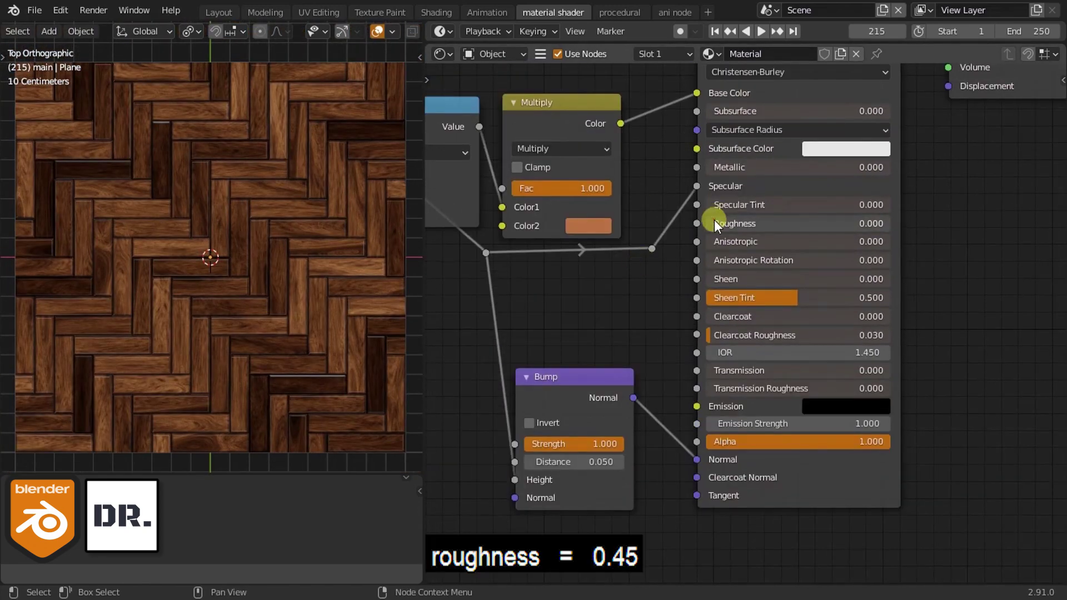
left_click_drag(714, 224, 820, 224)
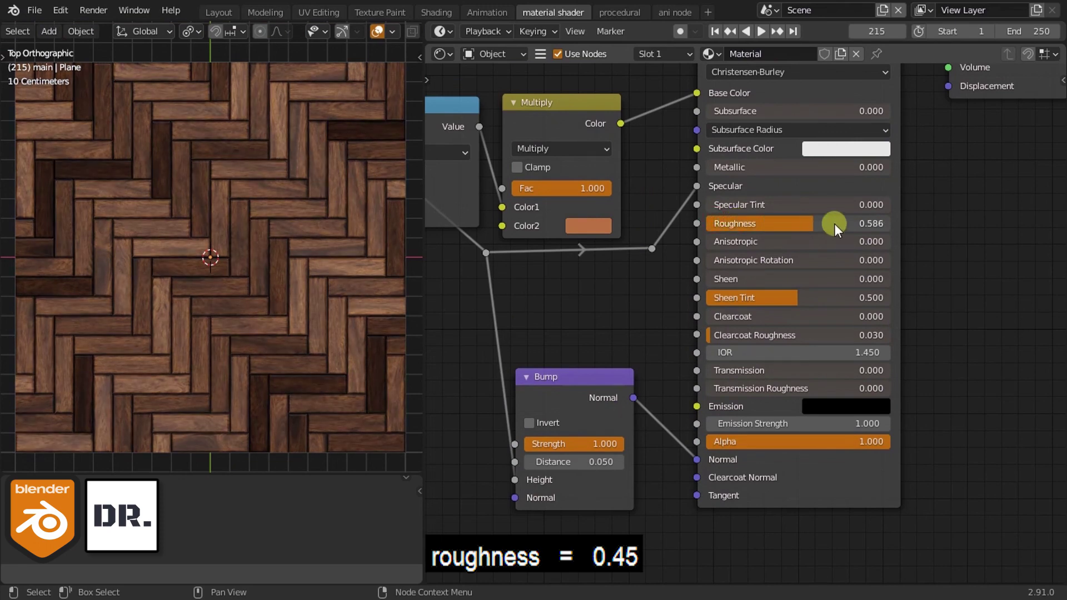
middle_click_drag(249, 337, 215, 300)
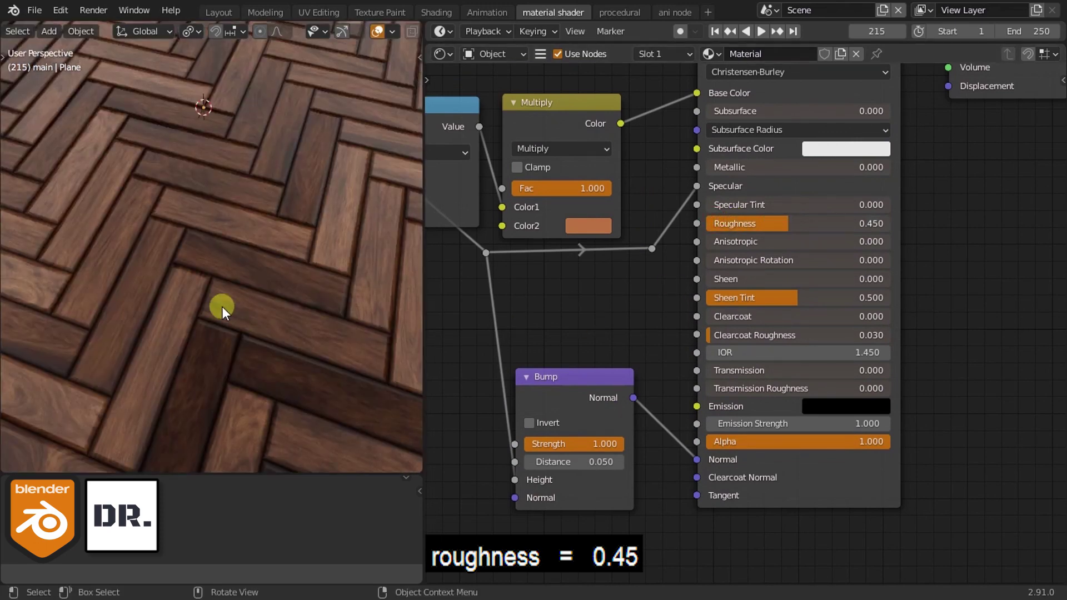
scroll(216, 300, "up", 3)
middle_click_drag(478, 389, 560, 291)
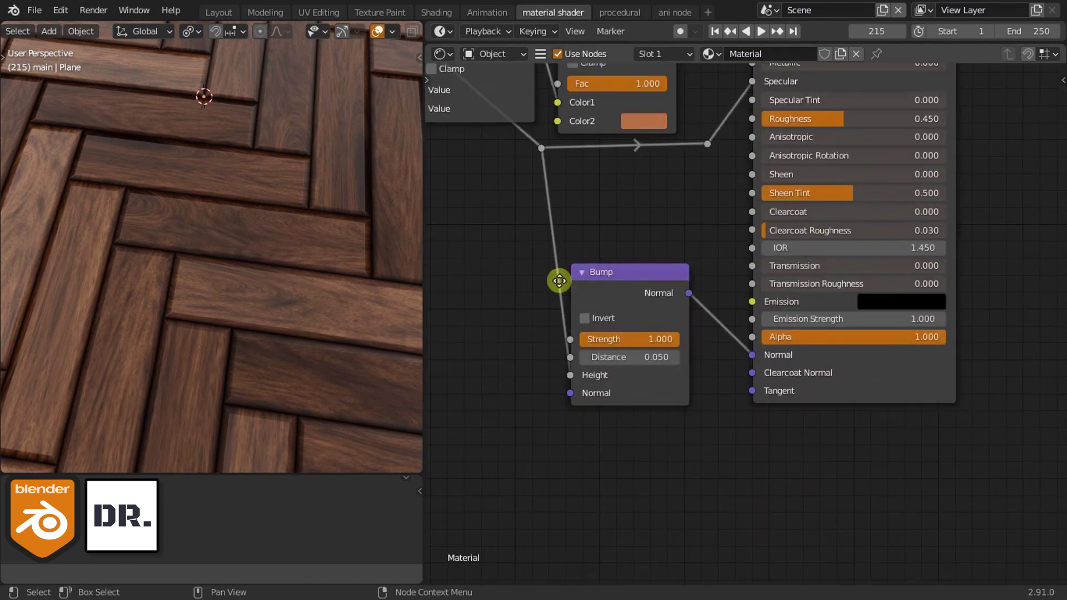
scroll(608, 493, "down", 3)
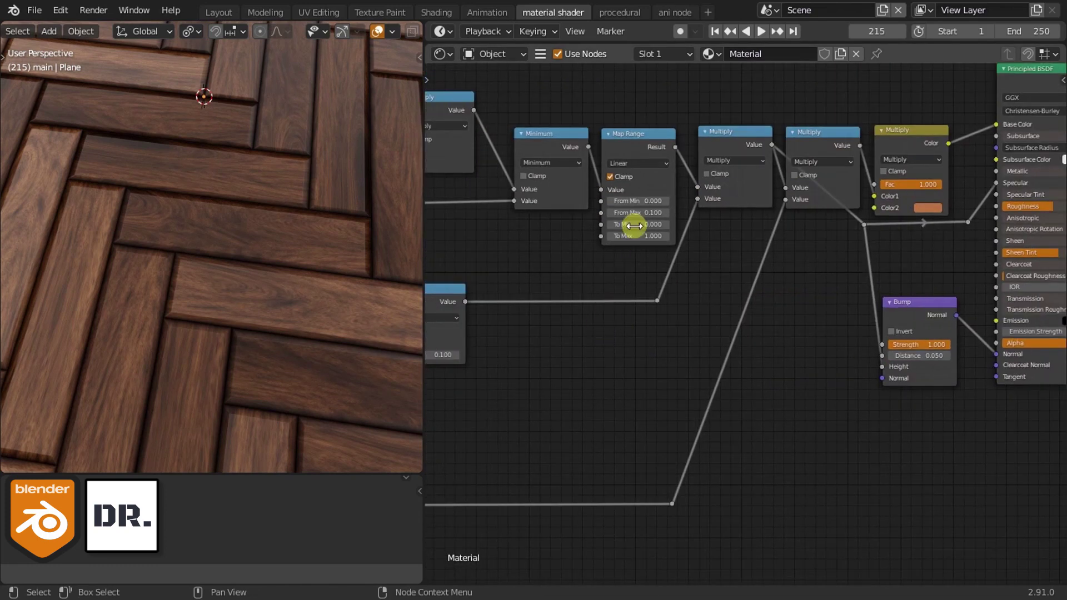
Step: Enter 0.05 as the Map Range From Max value and view the planks obliquely
type("05")
left_click(669, 281)
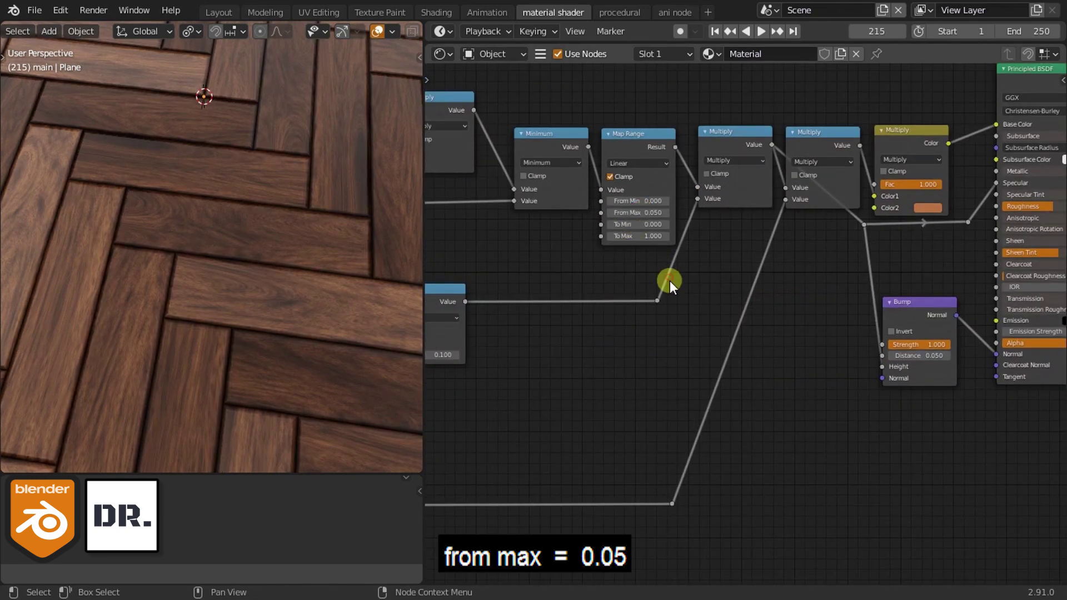
scroll(292, 272, "up", 3)
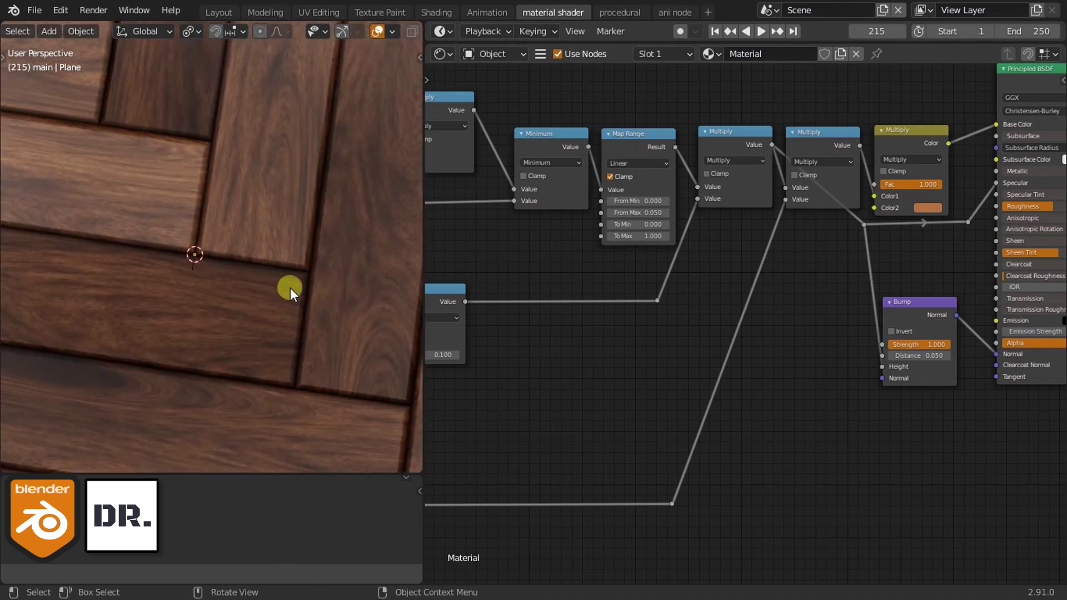
mouse_move(290, 288)
middle_mouse_down()
mouse_move(228, 248)
mouse_move(259, 267)
mouse_move(289, 261)
middle_mouse_up()
Step: Inspect the brown tint colour node and orbit around the finished parquet floor
scroll(289, 261, "up", 2)
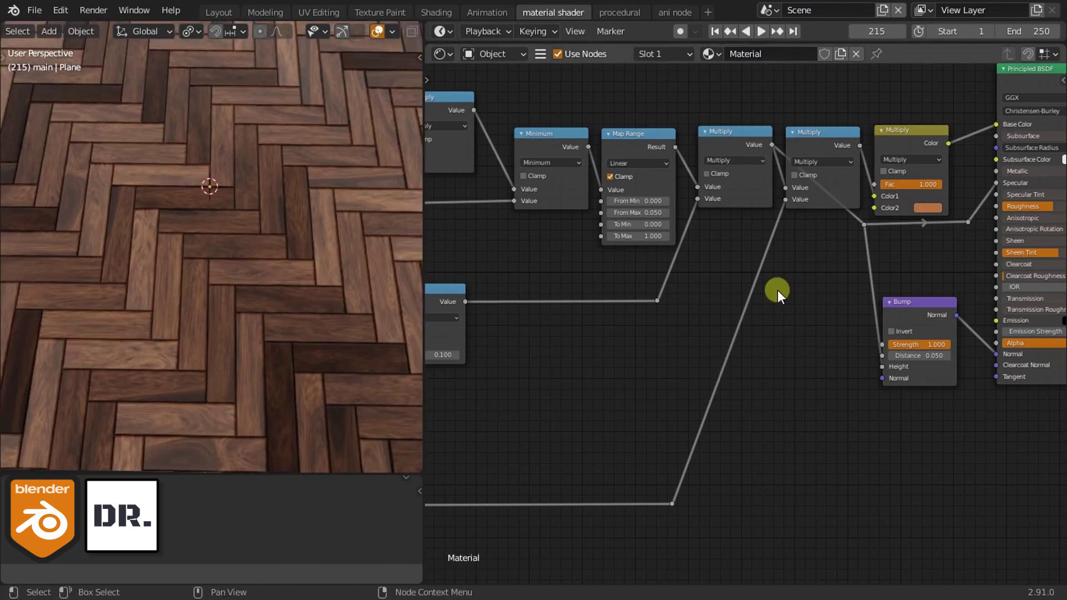
middle_click_drag(778, 291, 657, 298)
left_click(805, 215)
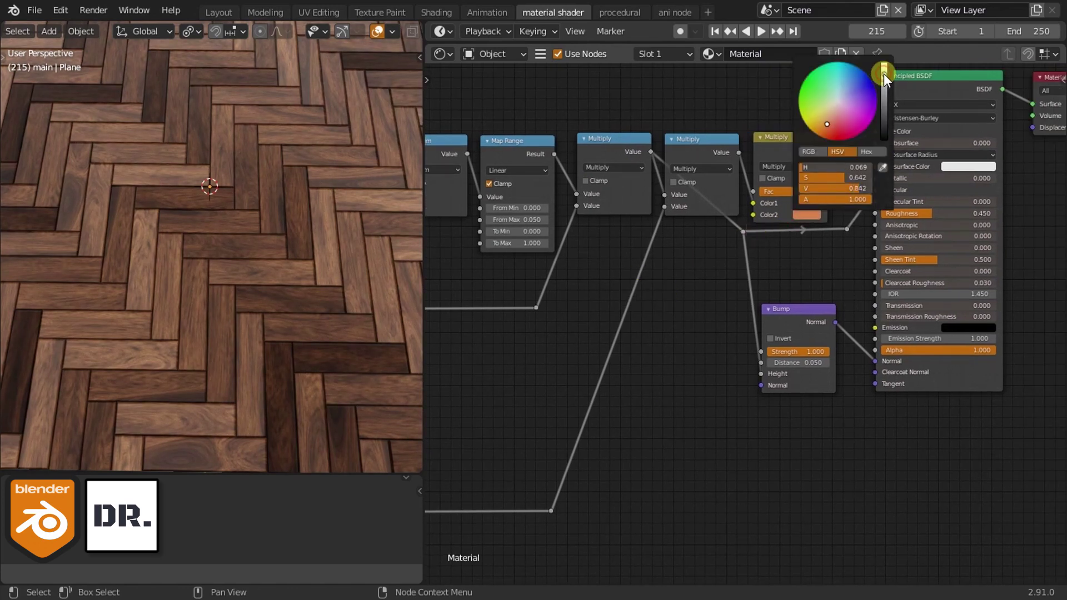
mouse_move(306, 248)
middle_mouse_down()
mouse_move(158, 259)
mouse_move(189, 259)
mouse_move(284, 222)
middle_mouse_up()
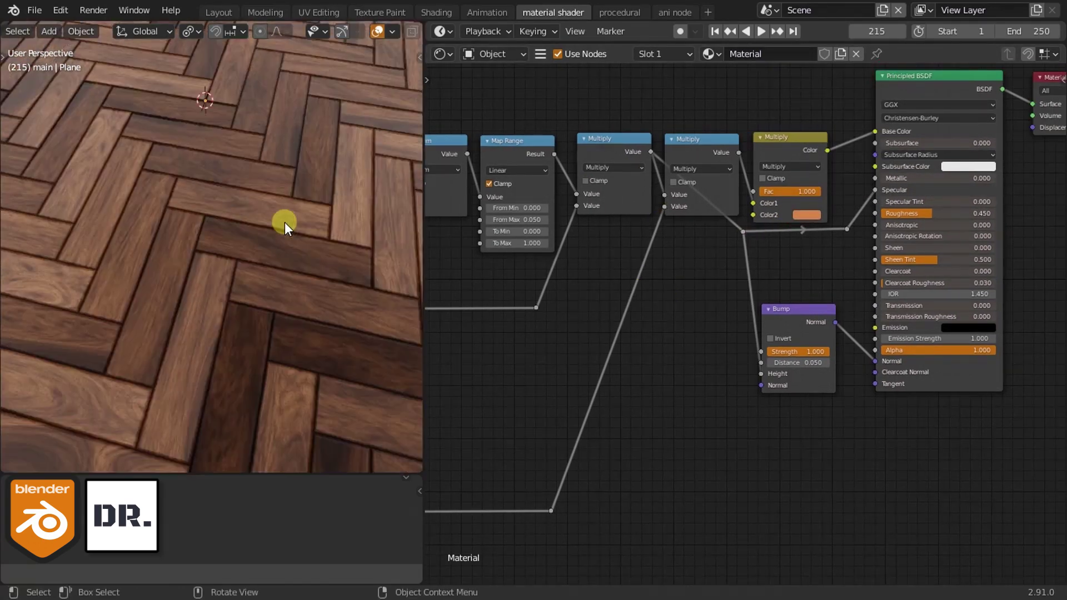
mouse_move(218, 232)
middle_mouse_down()
mouse_move(290, 237)
mouse_move(239, 281)
middle_mouse_up()
scroll(239, 281, "up", 3)
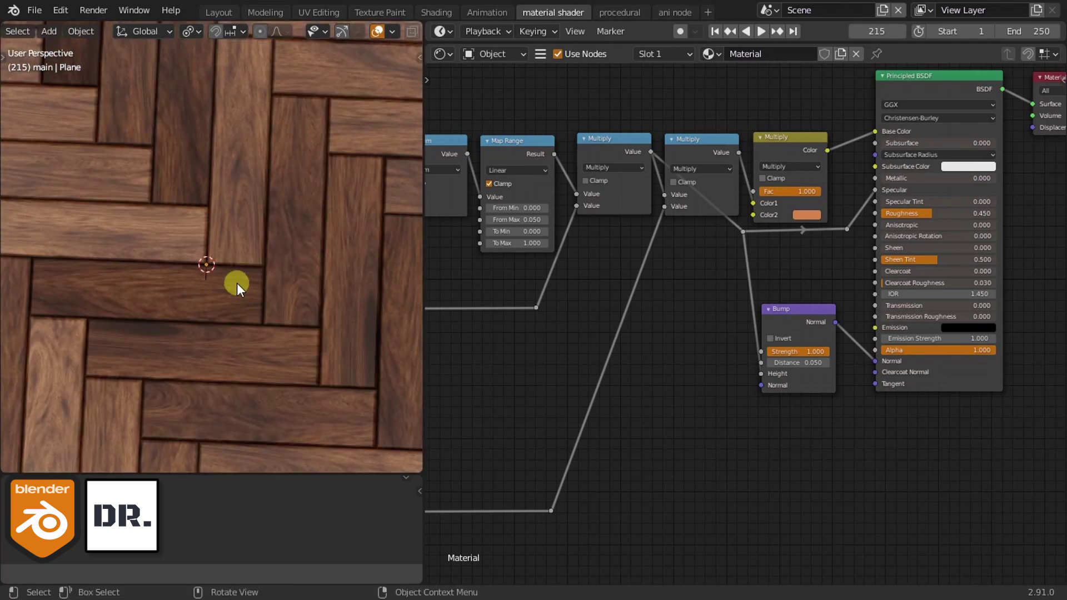
scroll(236, 283, "down", 2)
scroll(235, 284, "down", 2)
scroll(235, 285, "down", 2)
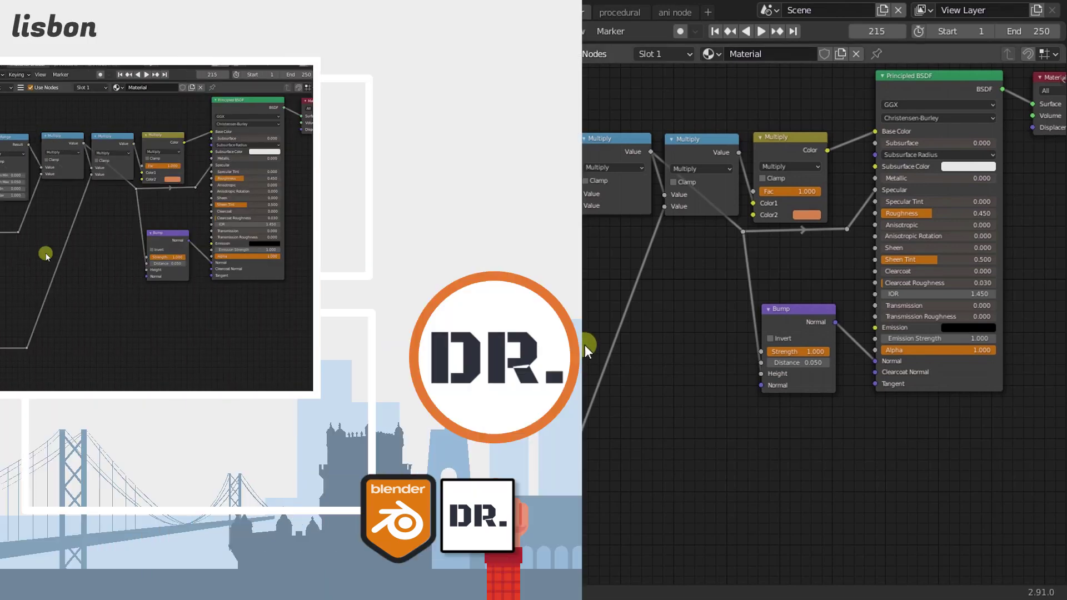